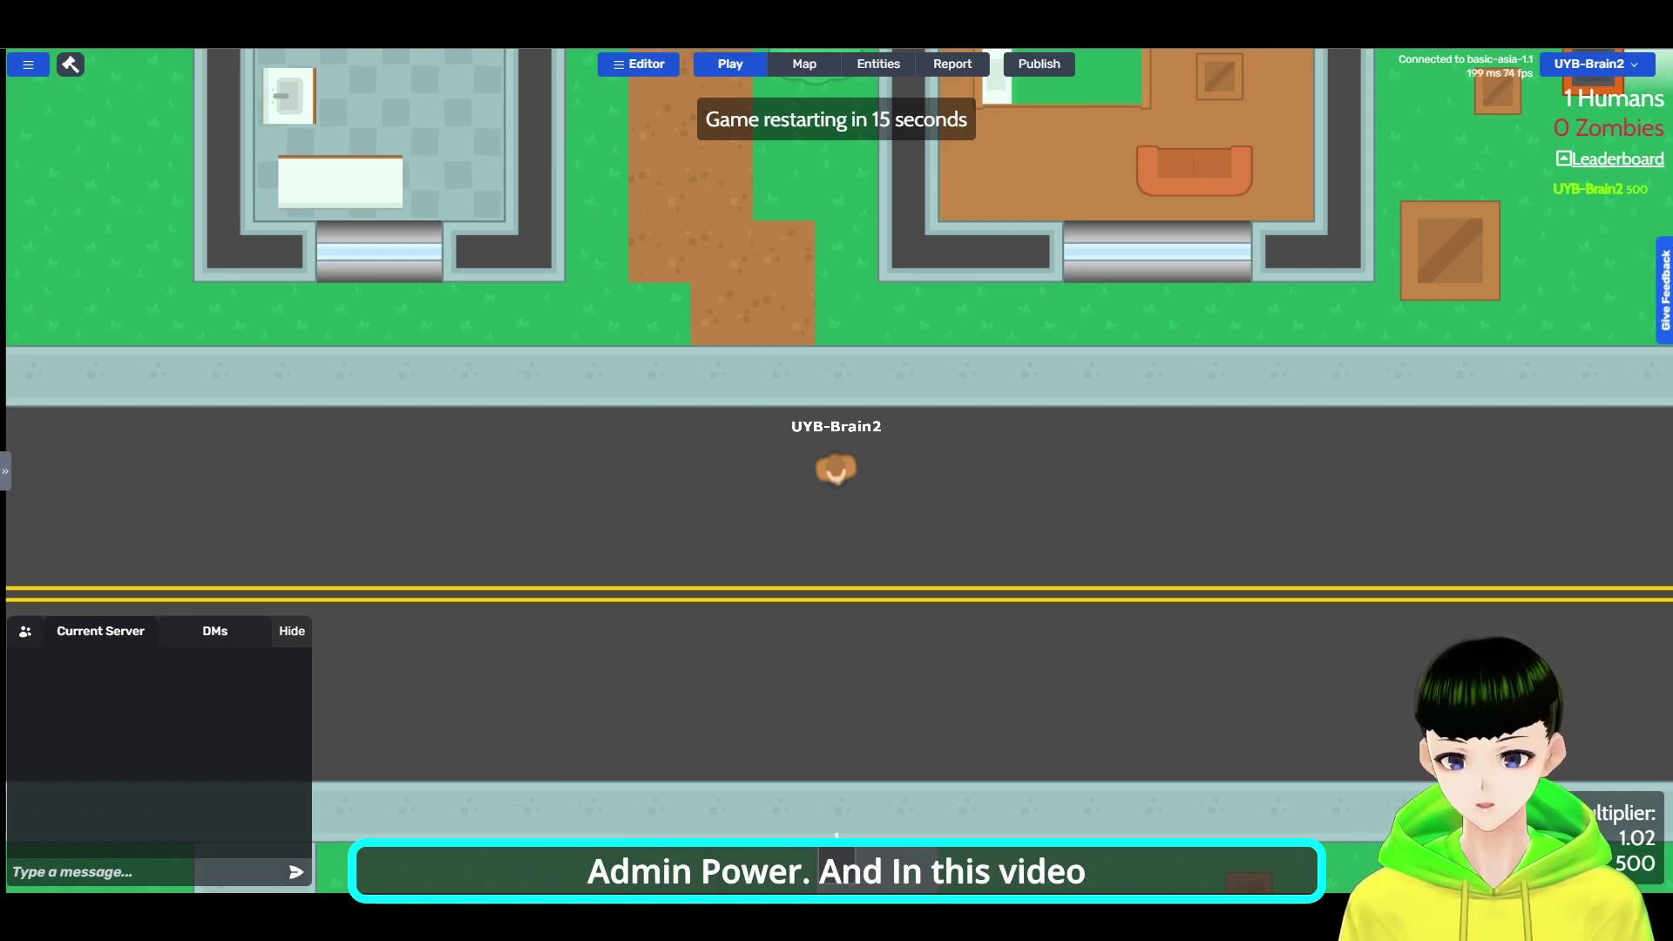
# Walk the character north-east into the brick building, past the fish tank
pyautogui.press('w')
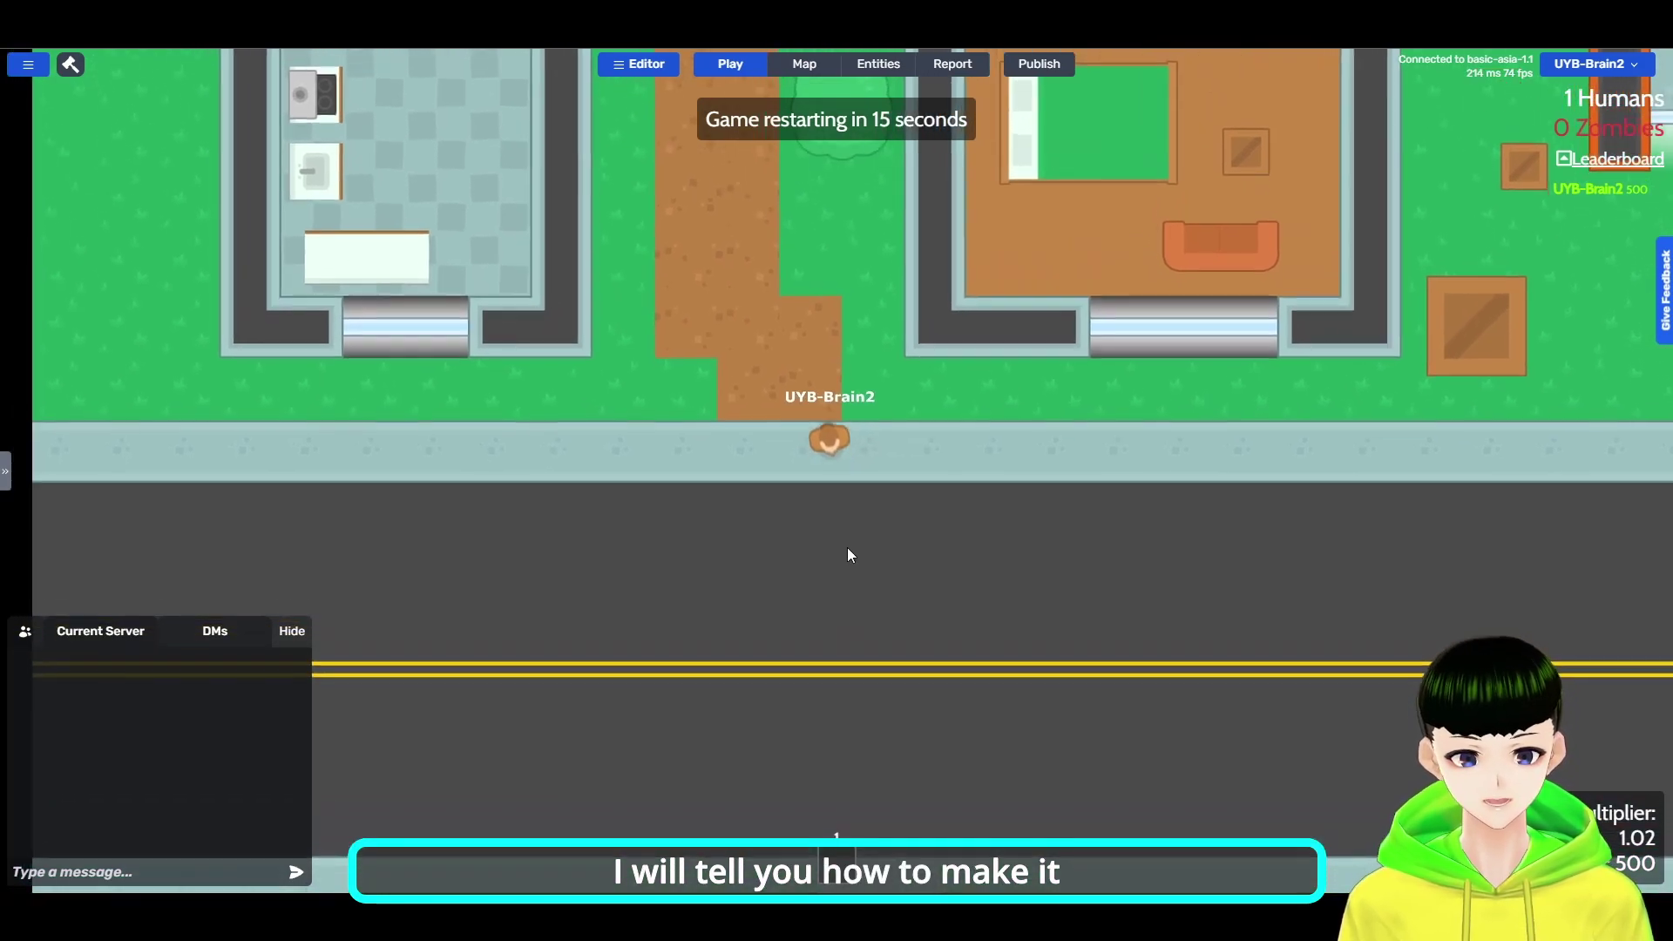
pyautogui.press('w')
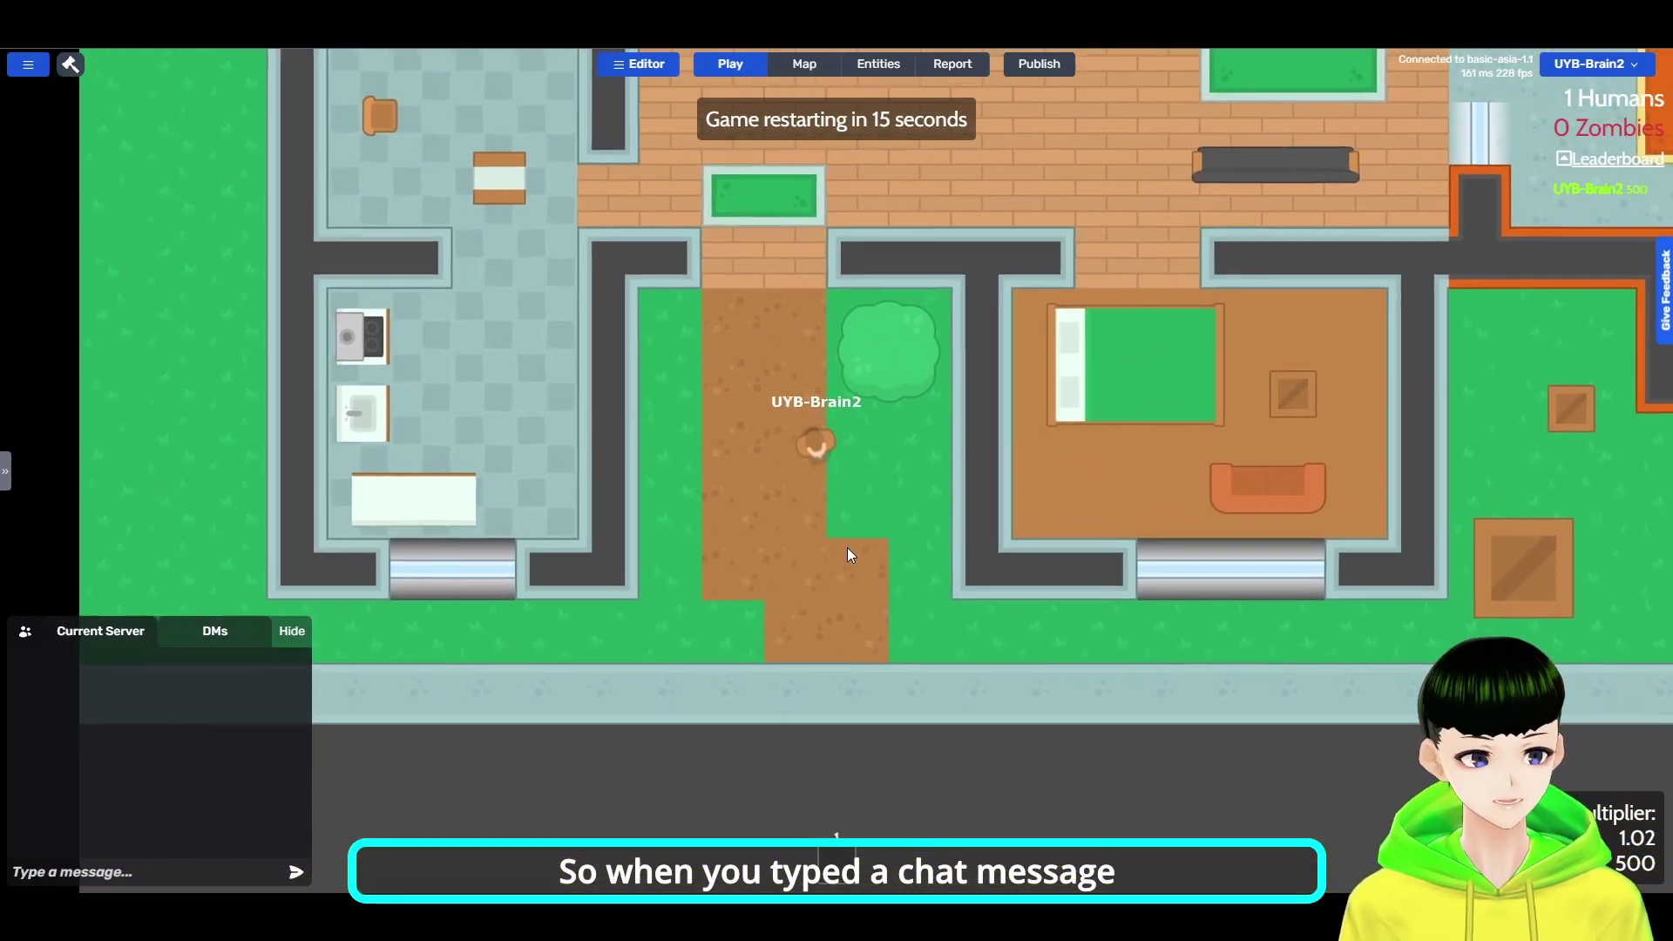
pyautogui.press('w')
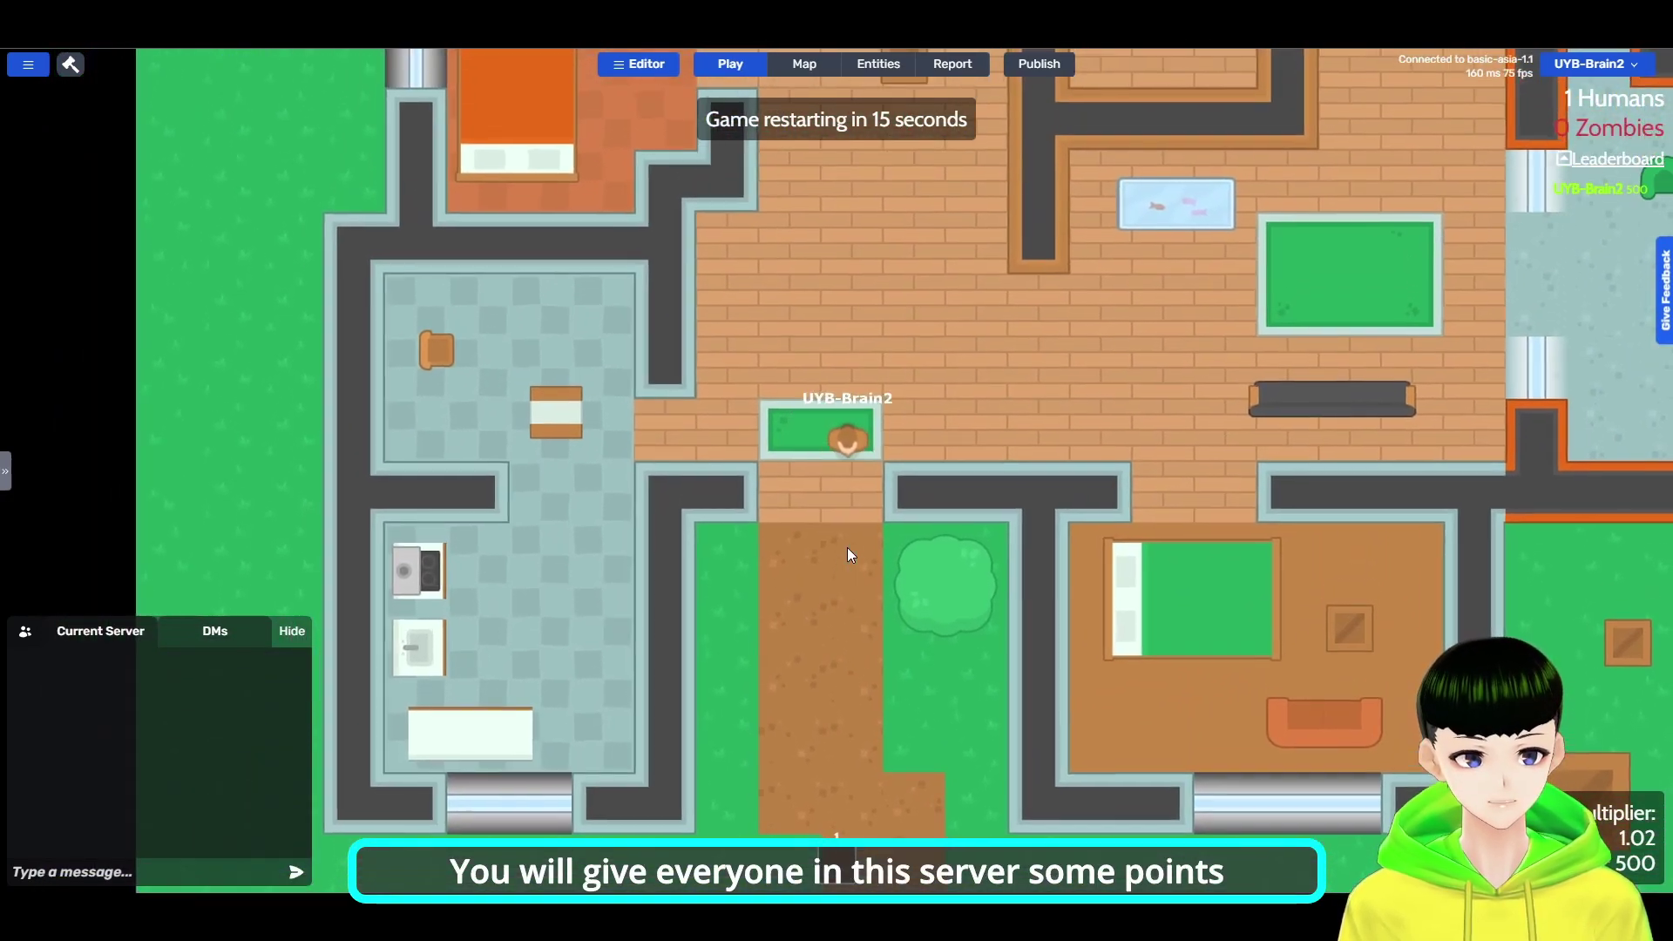
pyautogui.press('w')
pyautogui.press('d')
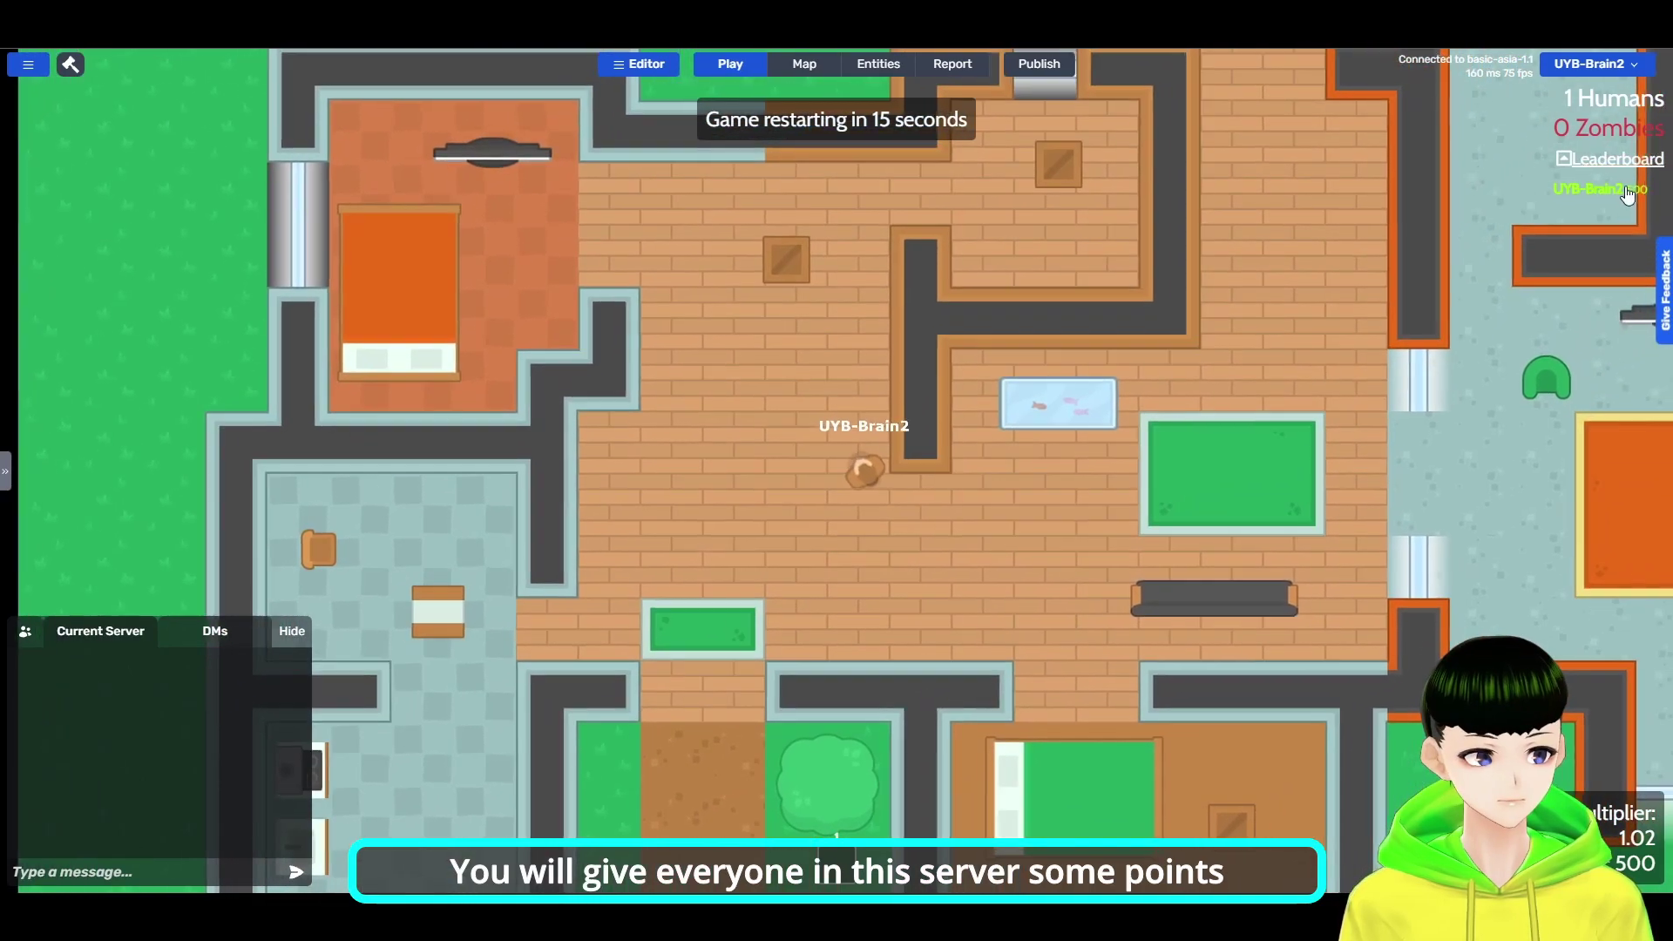
pyautogui.press('d')
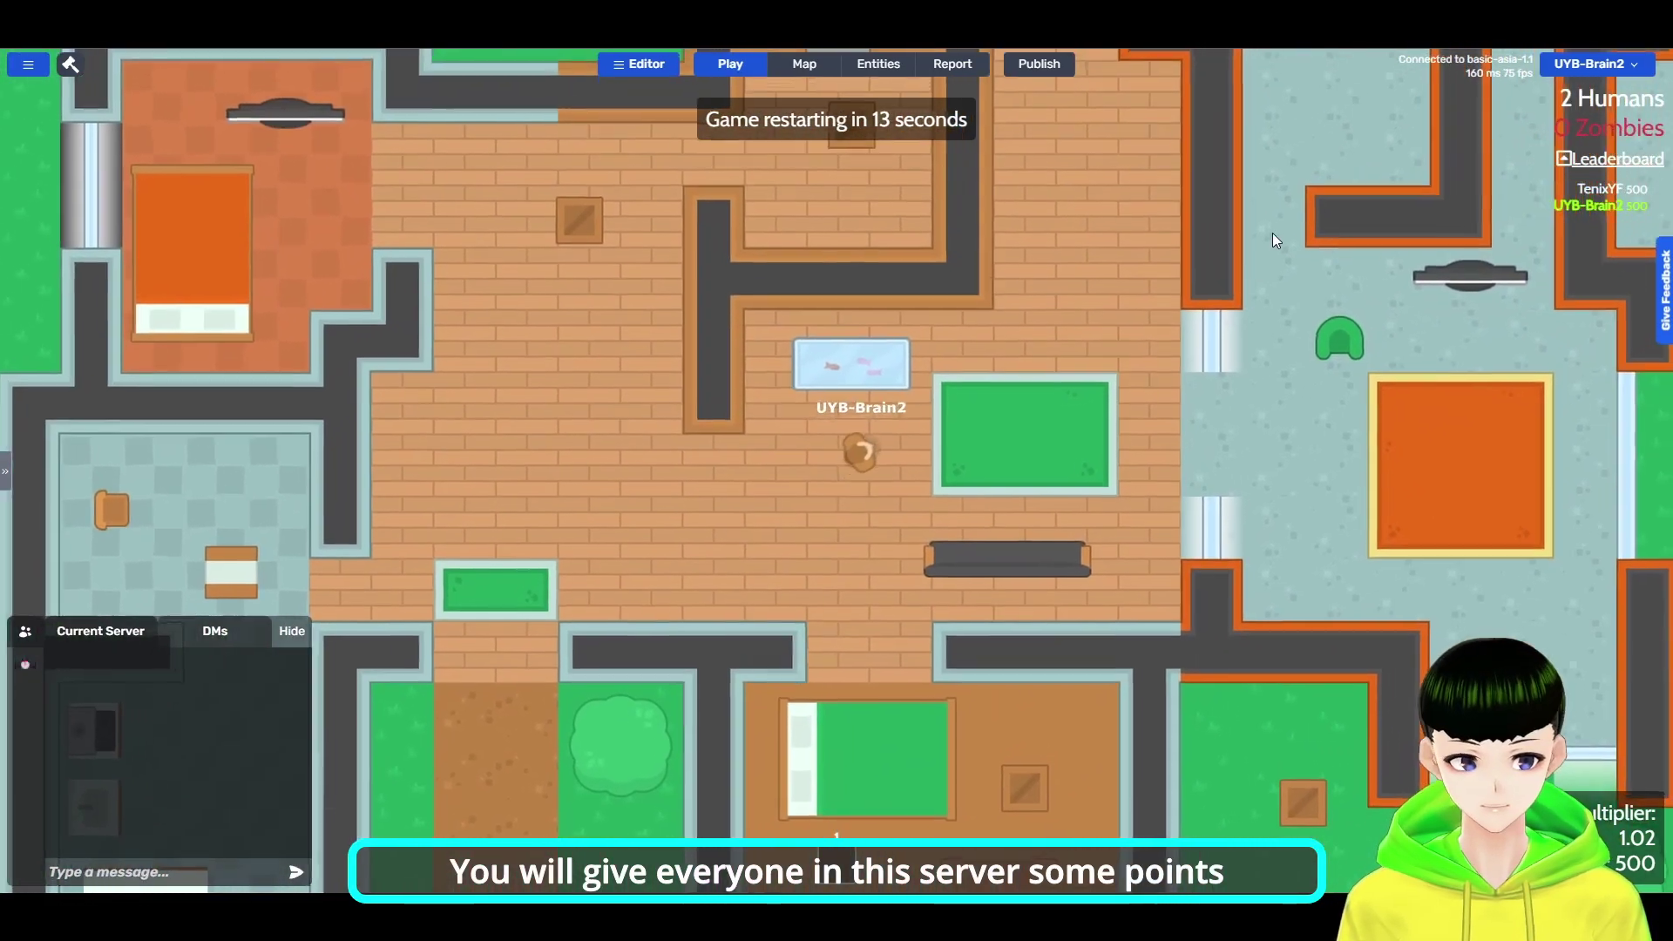
pyautogui.press('d')
pyautogui.press('w')
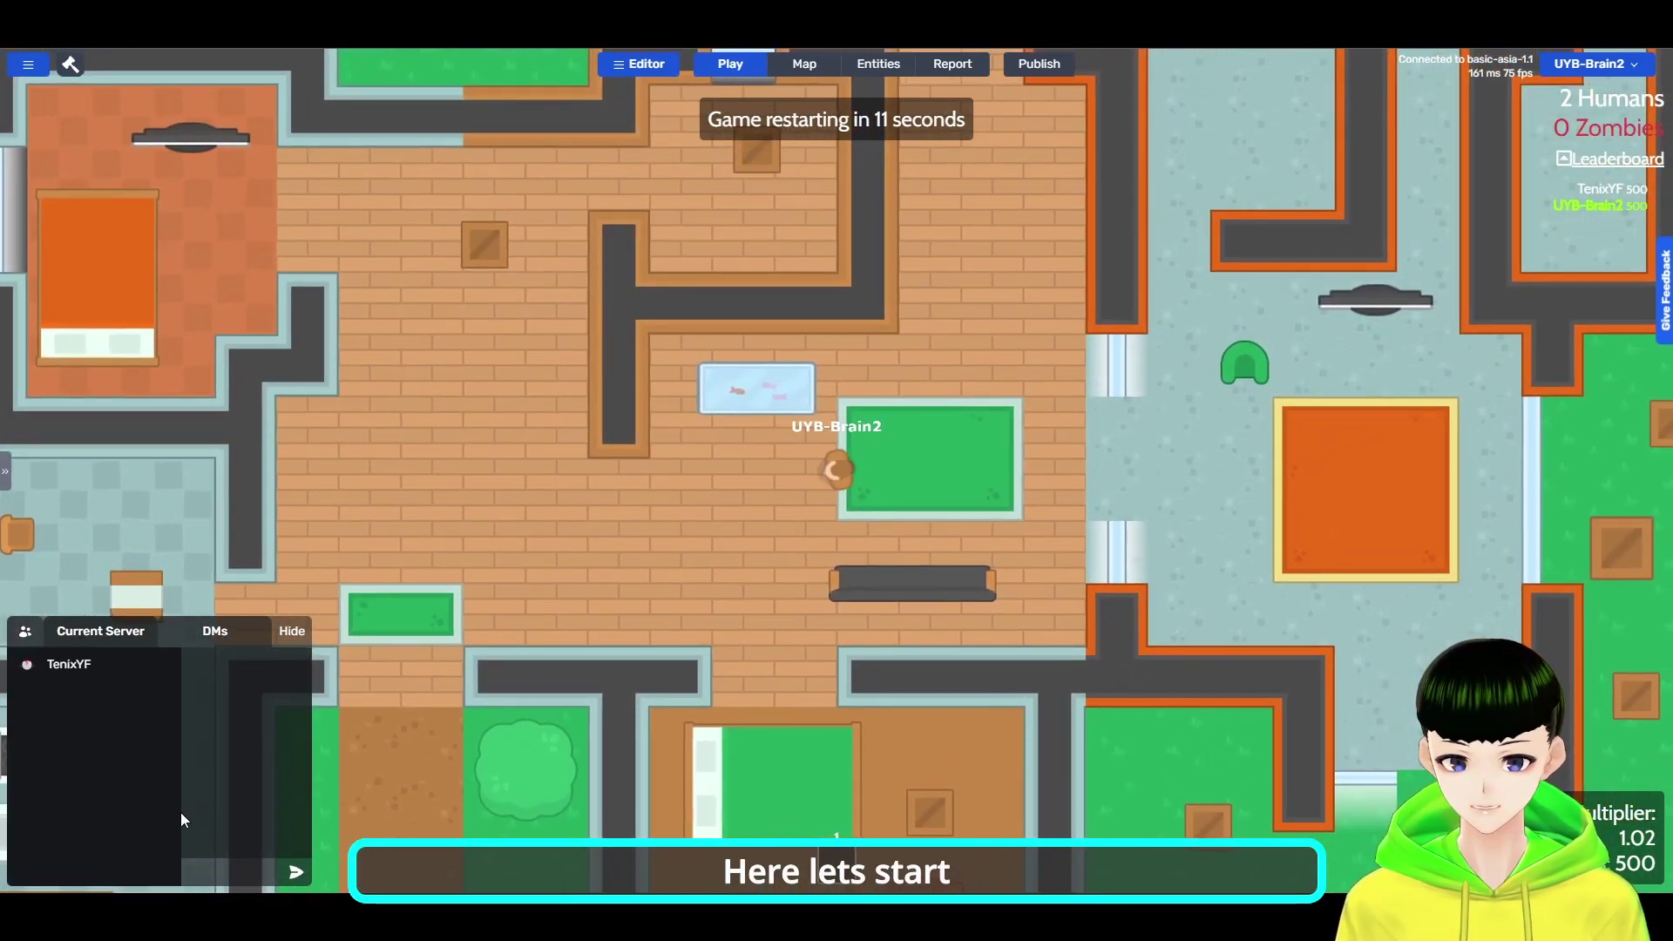
# Send the chat command '/give 10000' and close the Store window
pyautogui.click(201, 870)
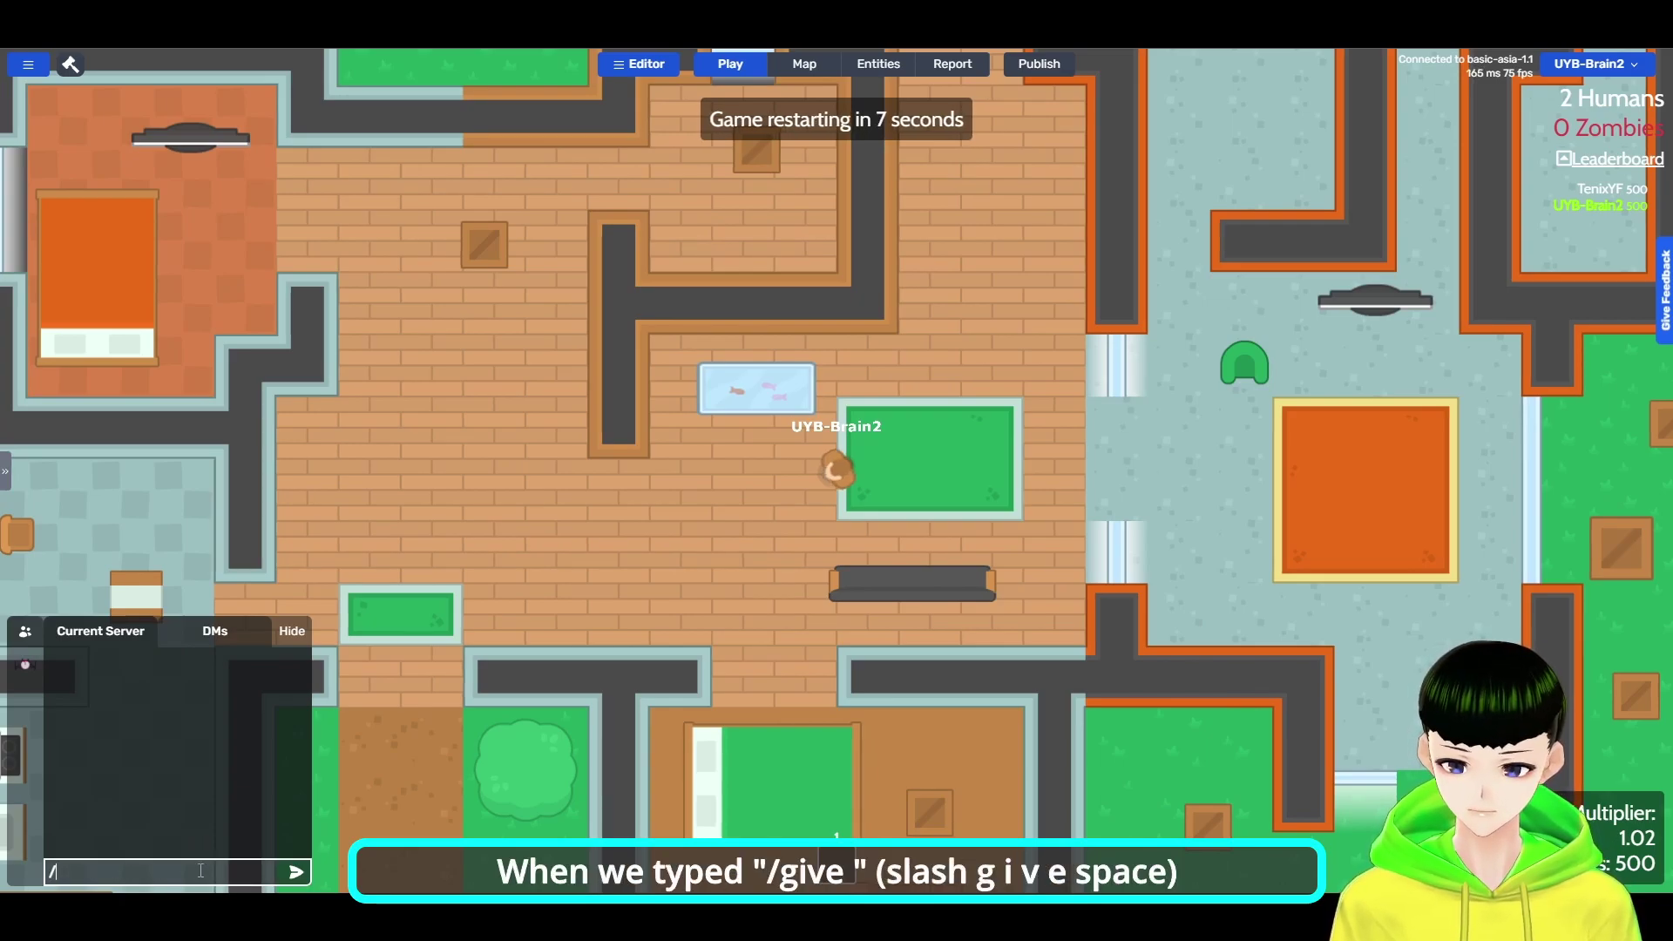
pyautogui.write('/give 10000')
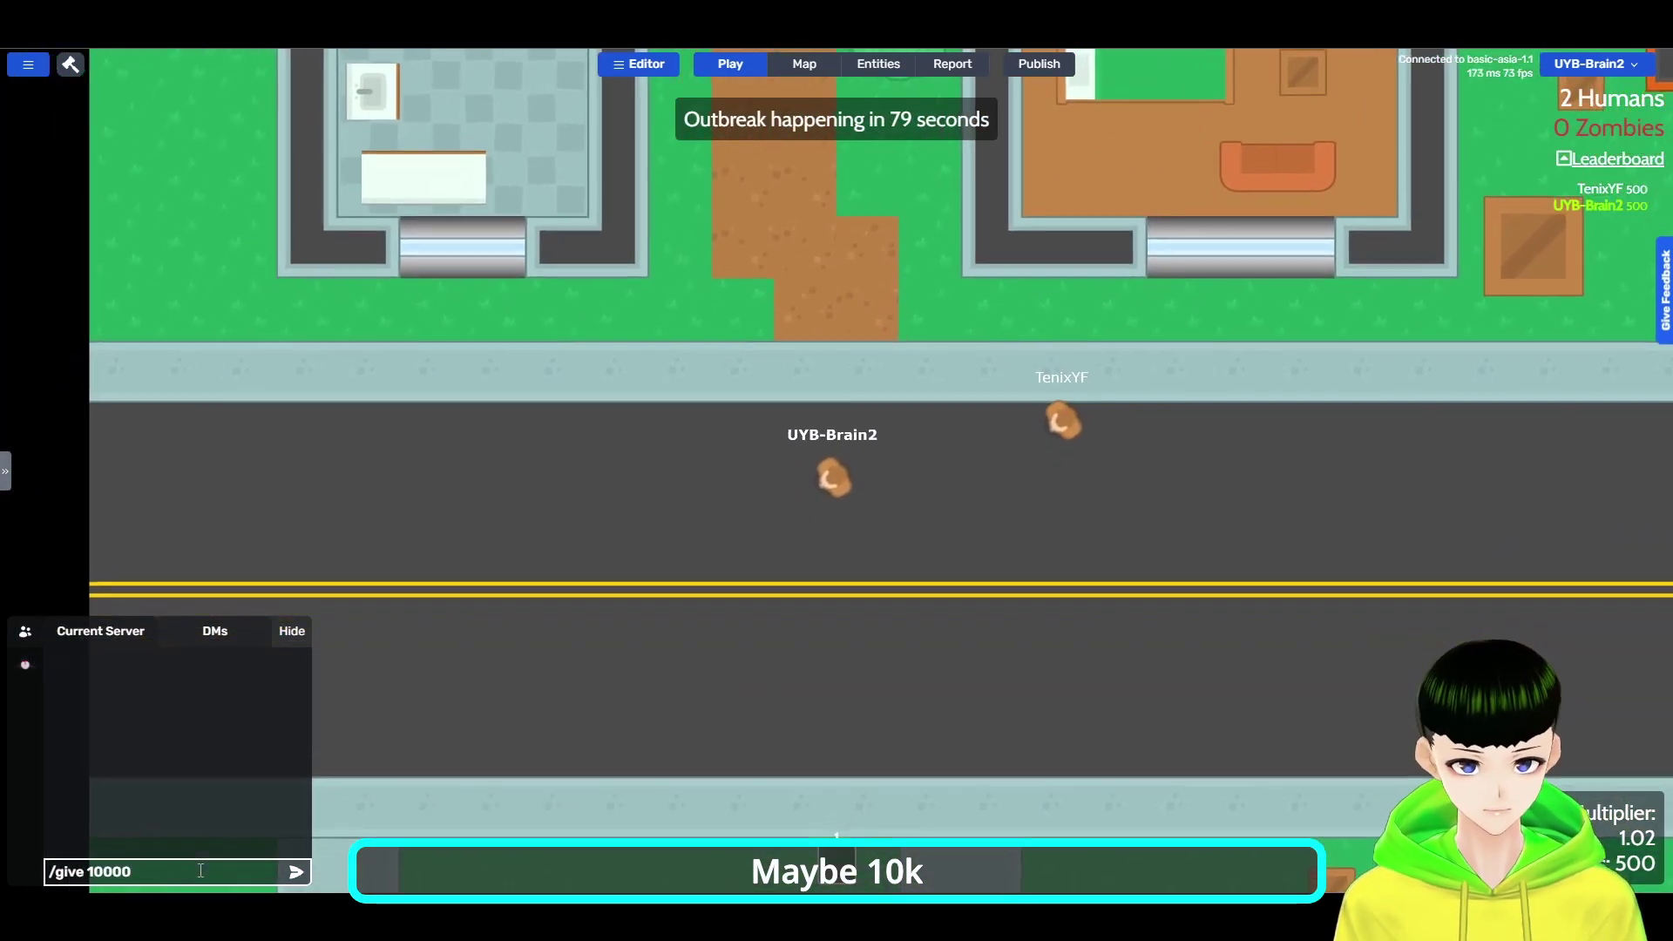
pyautogui.press('Return')
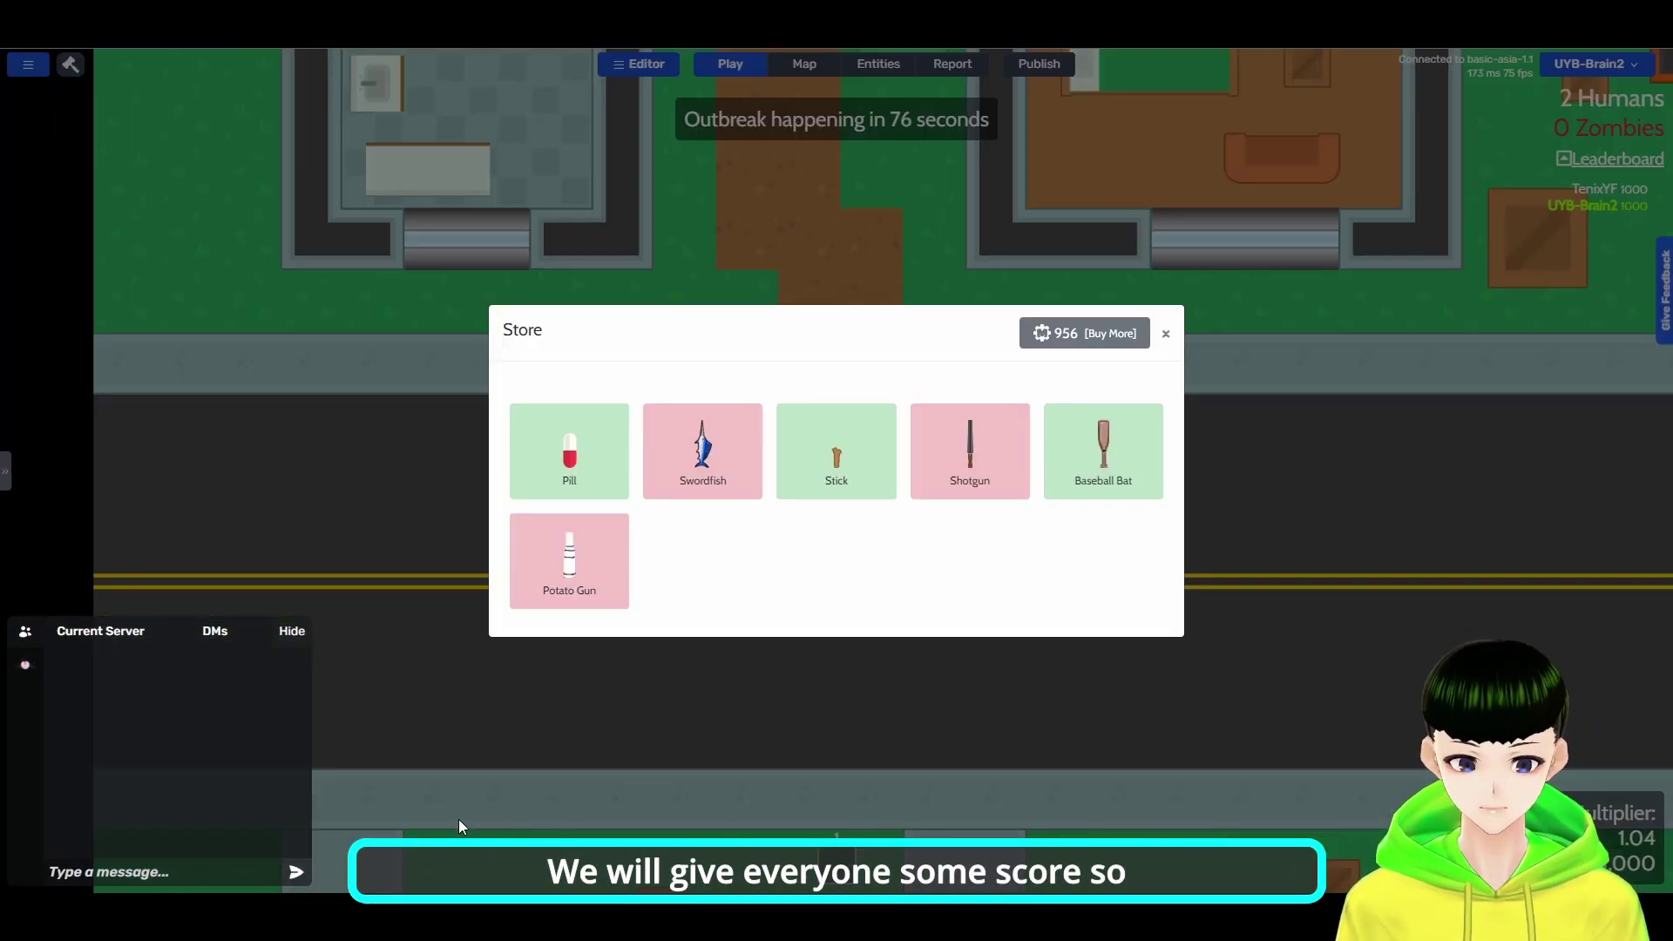
pyautogui.click(459, 819)
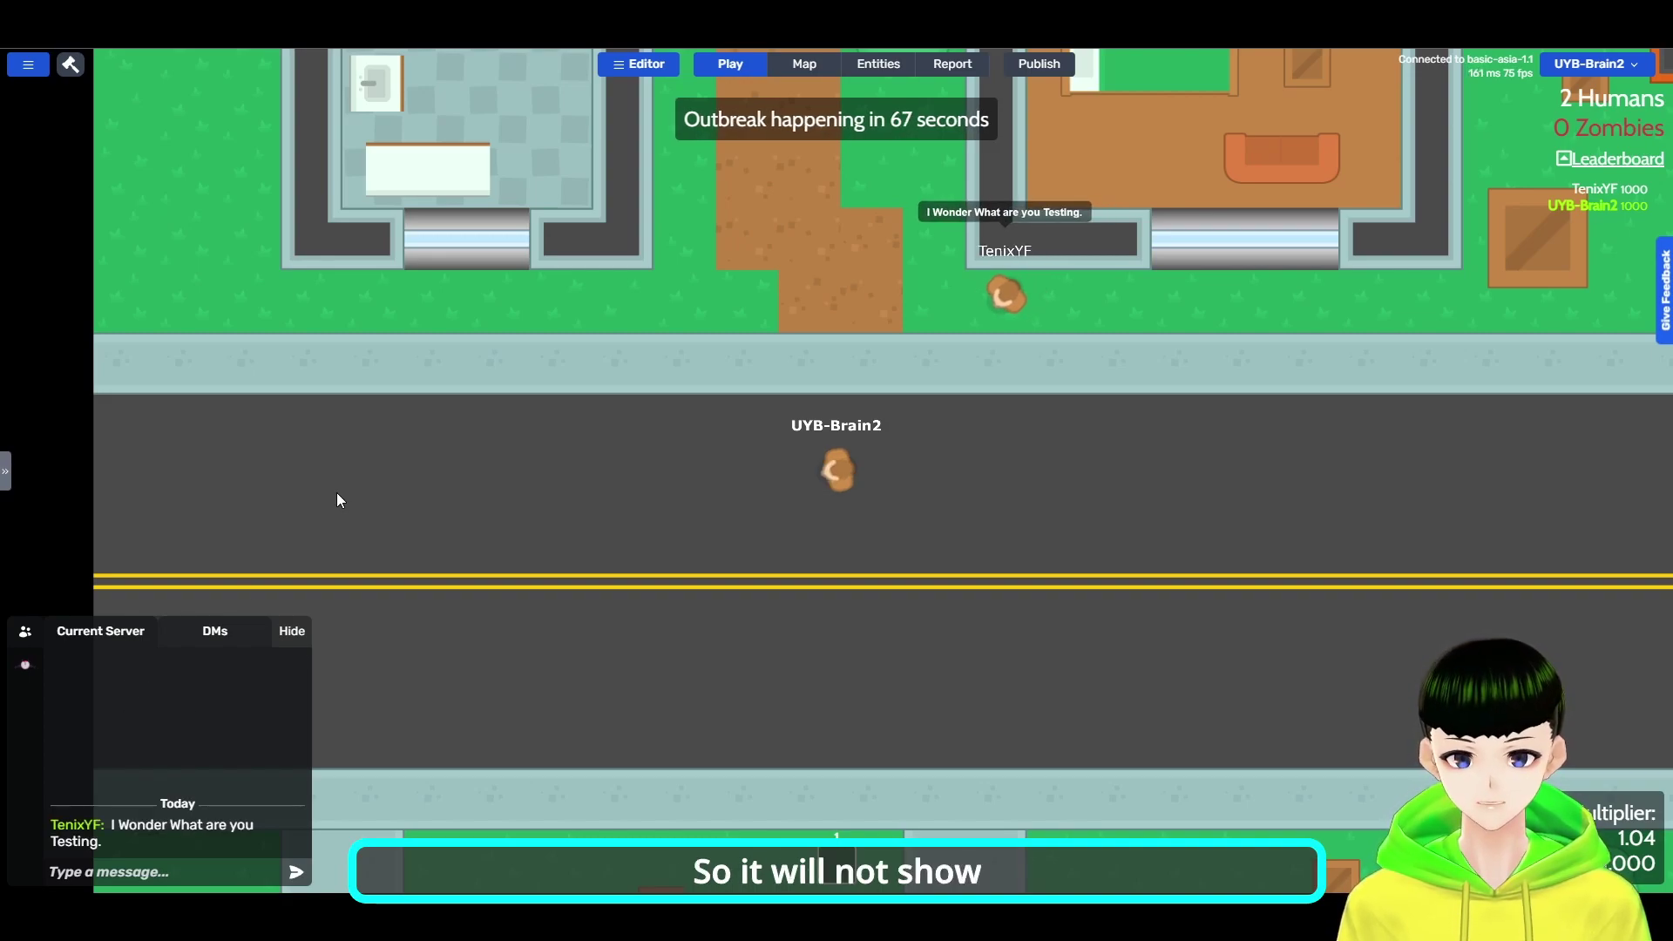
# Open the world's global scripts from the Entities list and enlarge the script editor
pyautogui.click(895, 78)
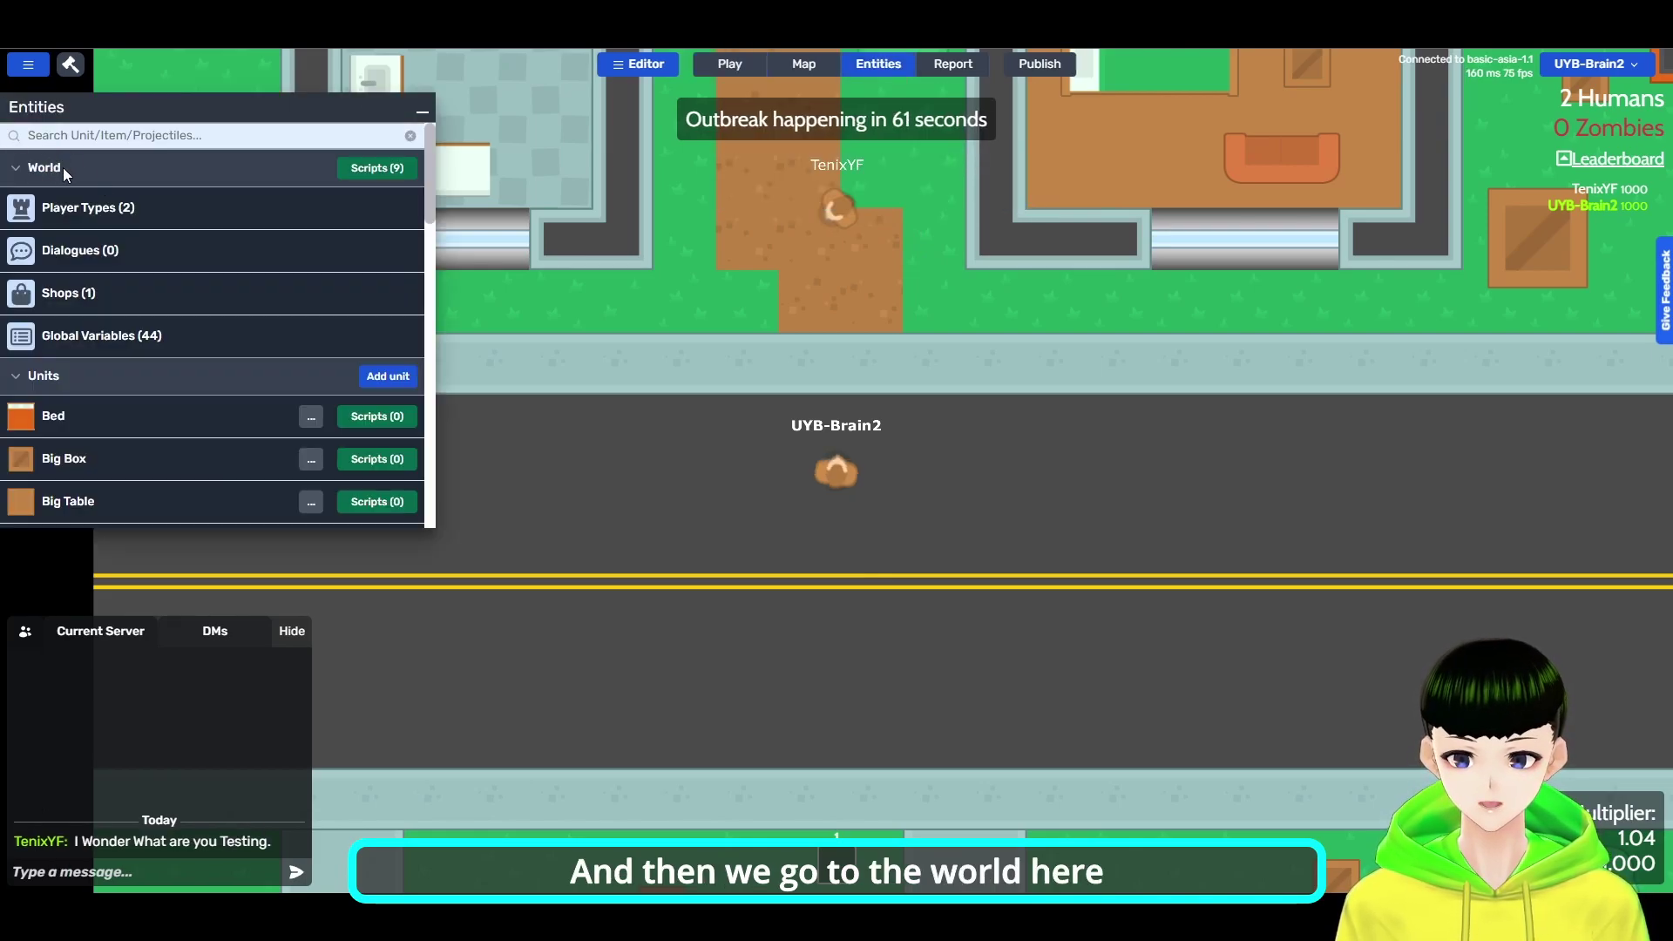
pyautogui.click(401, 177)
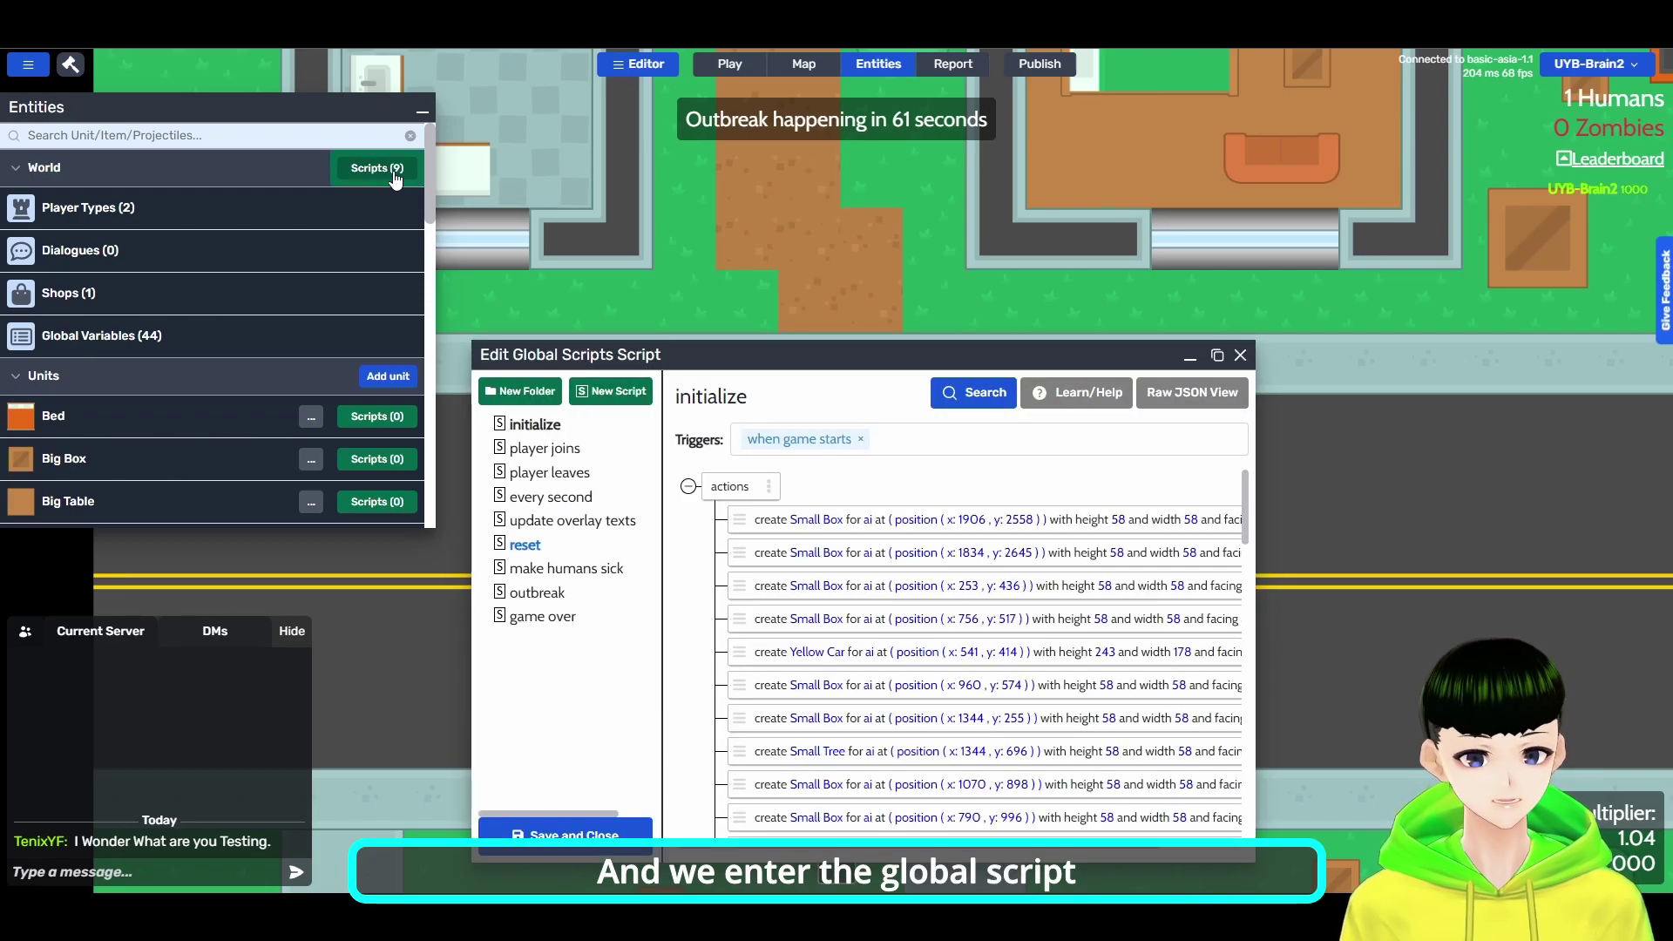
pyautogui.moveTo(1255, 340); pyautogui.dragTo(1632, 174)
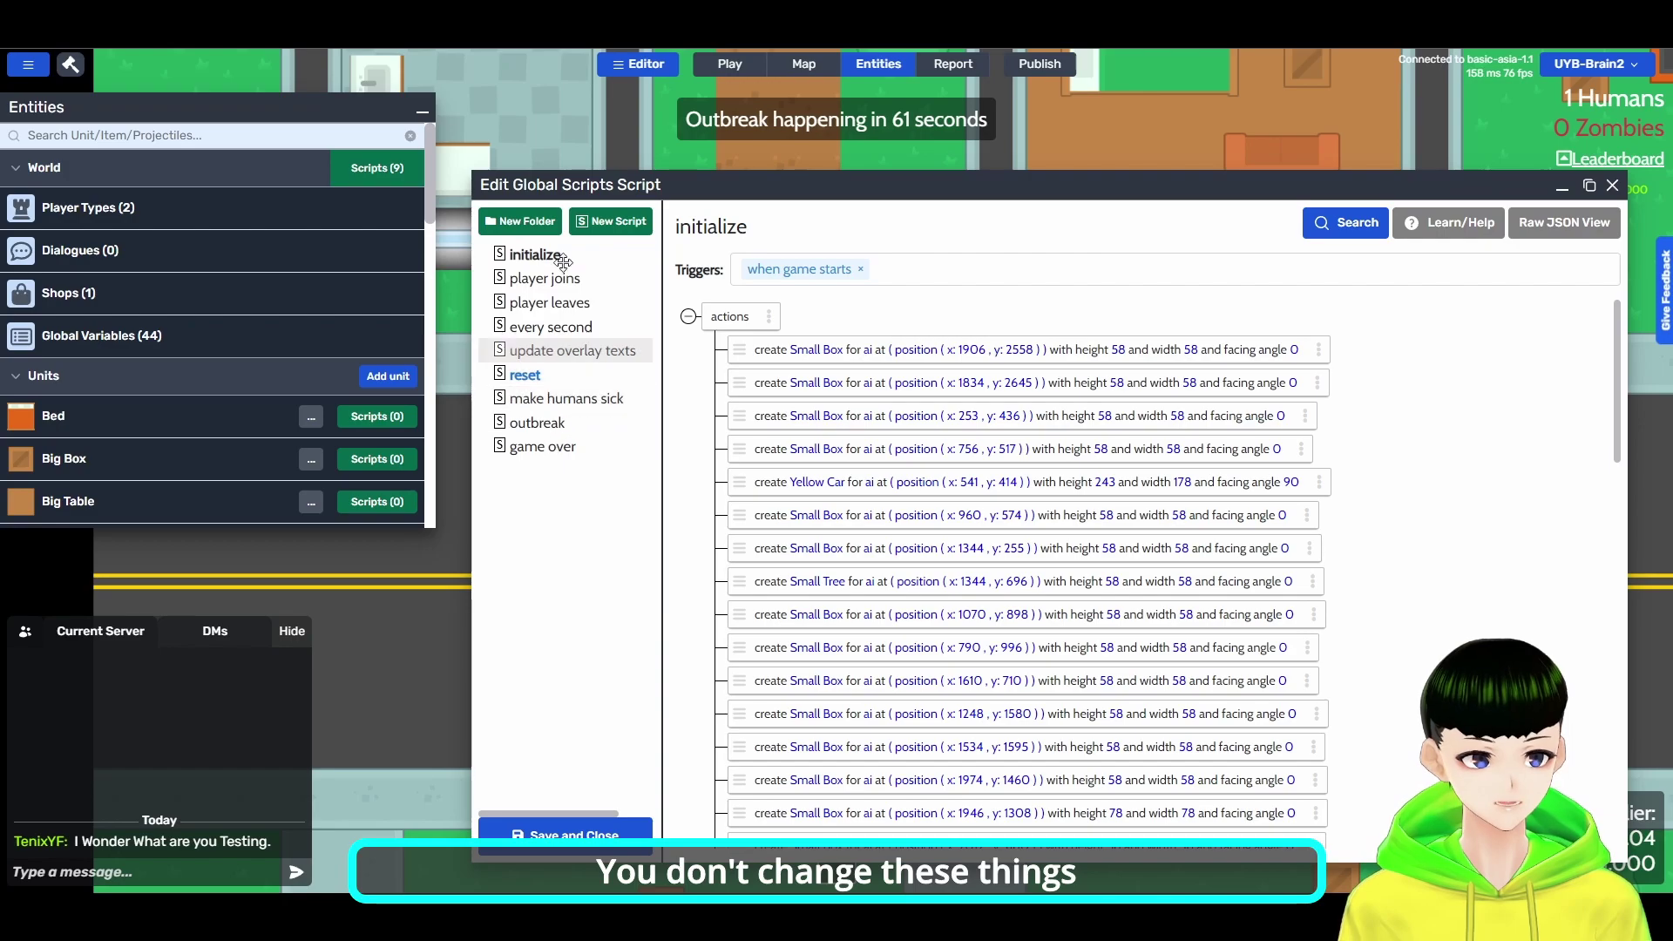
# Create a new script named 'Admin Power - Give everyone points'
pyautogui.click(621, 223)
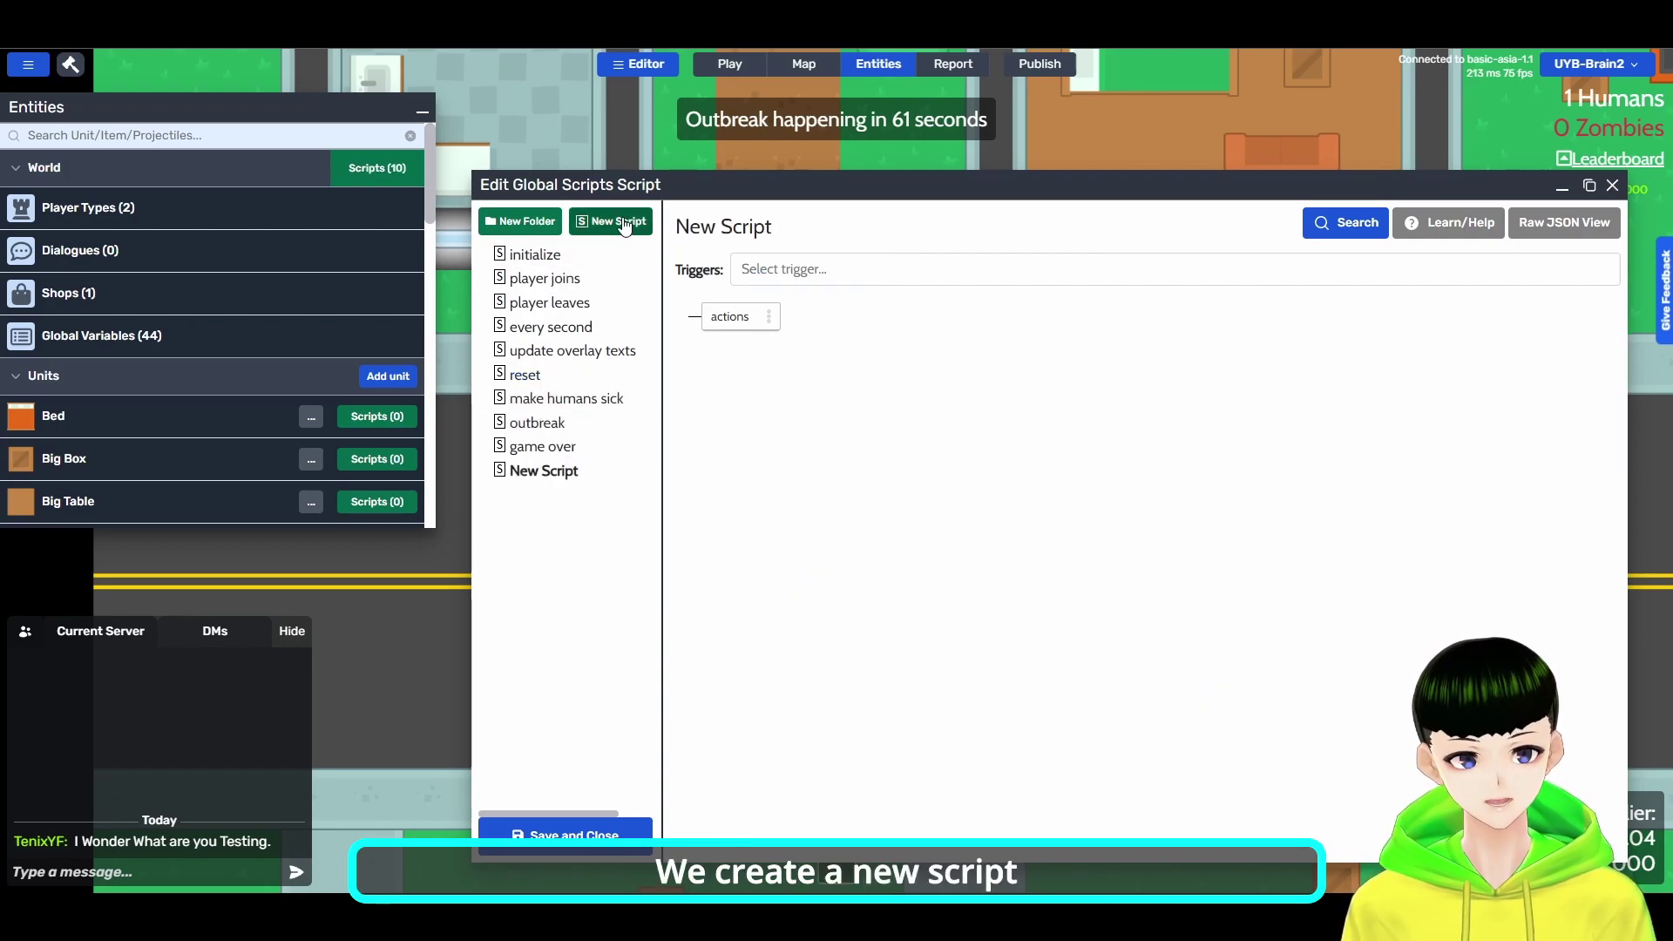
pyautogui.click(747, 226)
pyautogui.moveTo(751, 227); pyautogui.dragTo(676, 222)
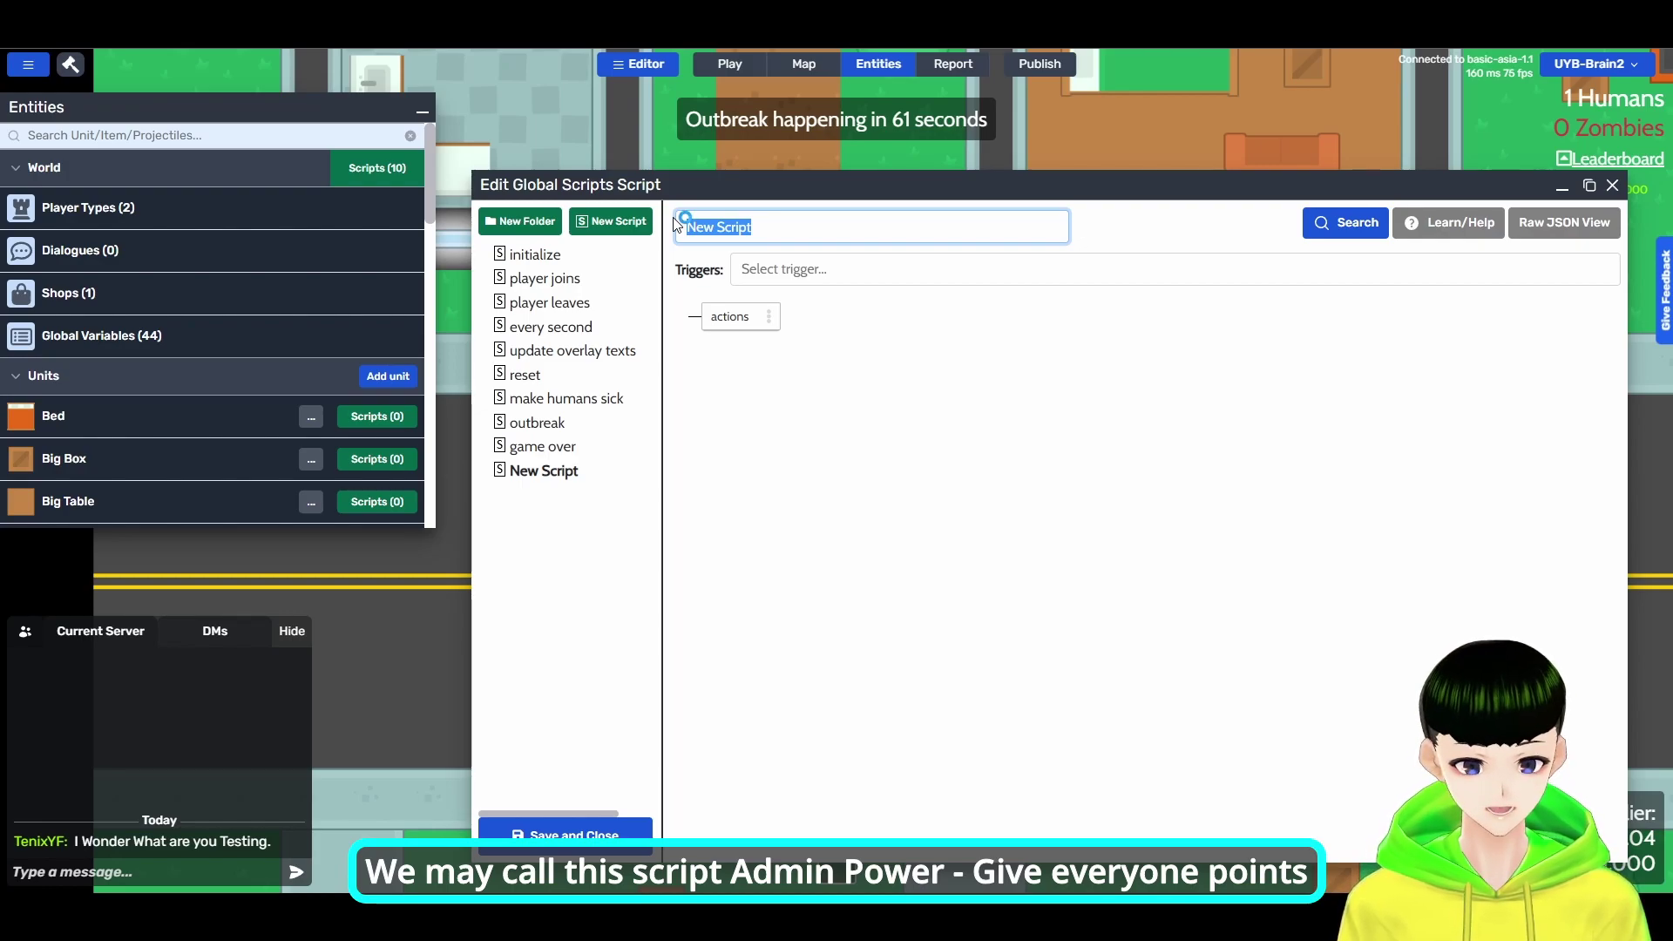
pyautogui.write('Aa')
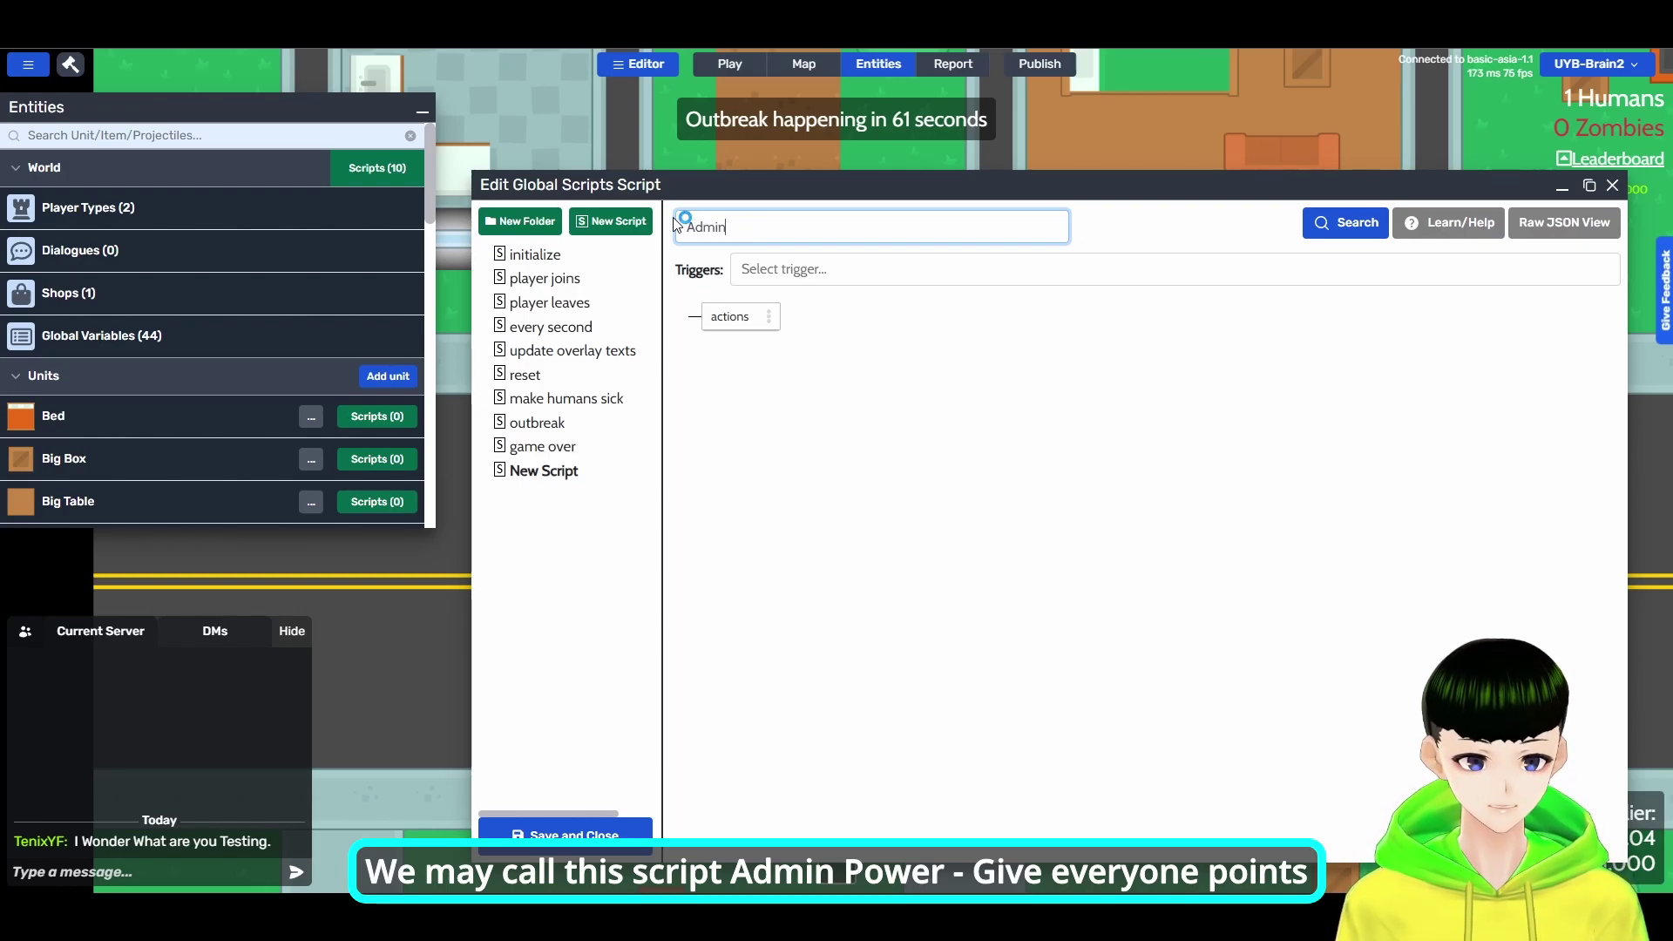
pyautogui.write(' Power - Gi')
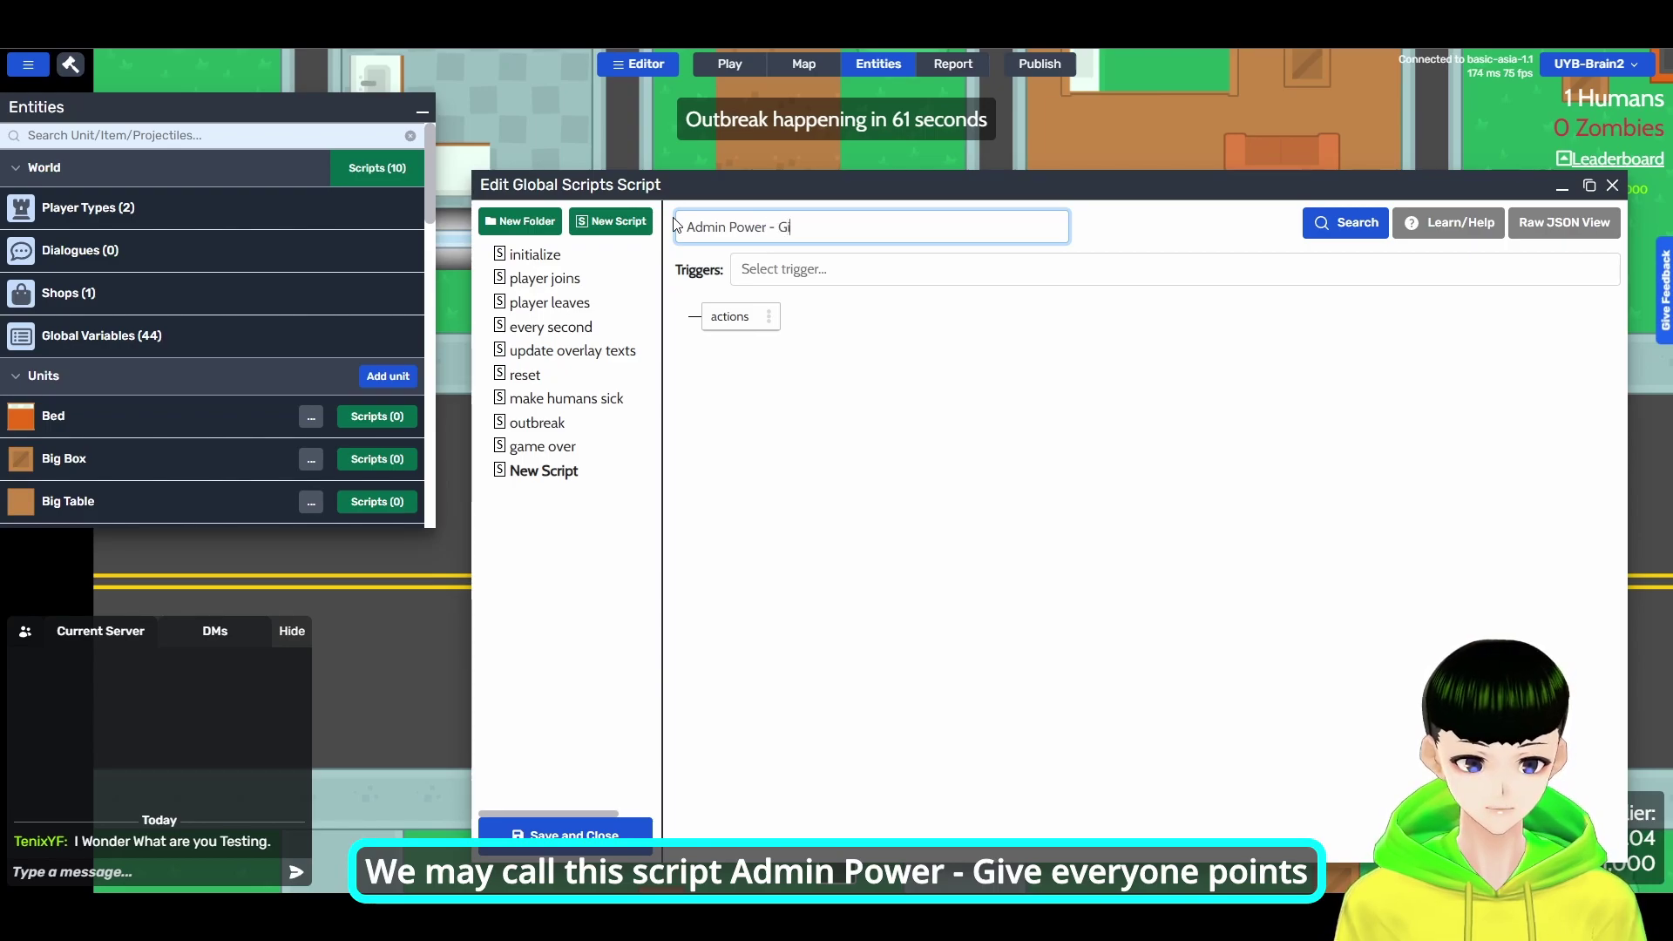
pyautogui.write('ve everyone point')
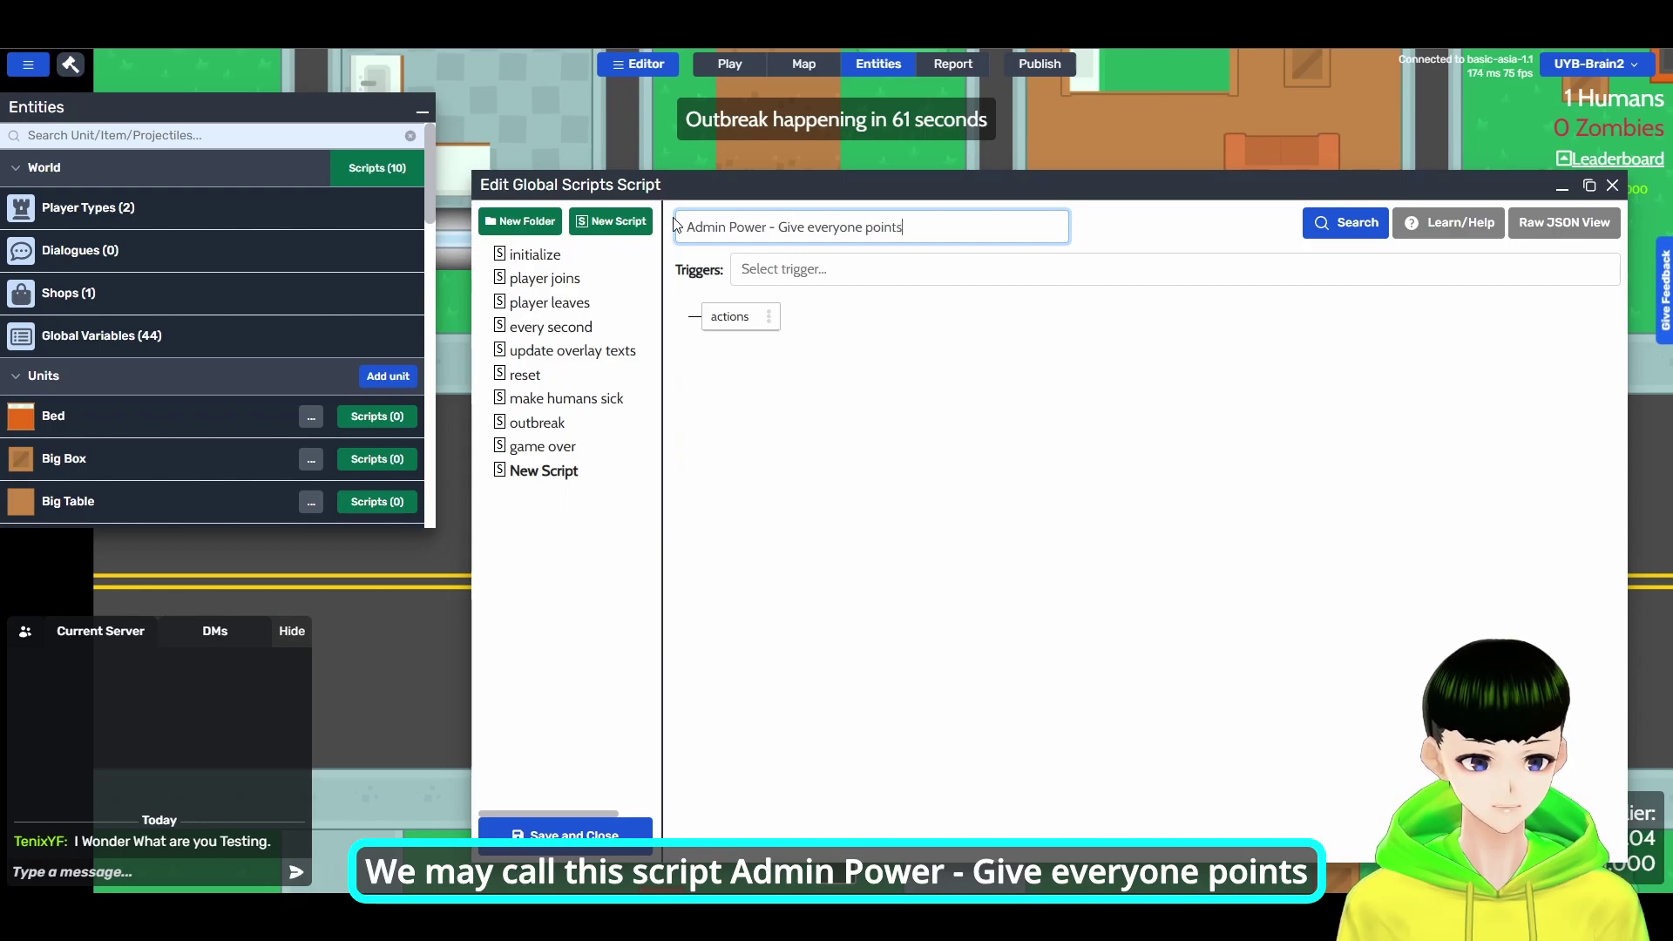
pyautogui.write('s')
pyautogui.press('Return')
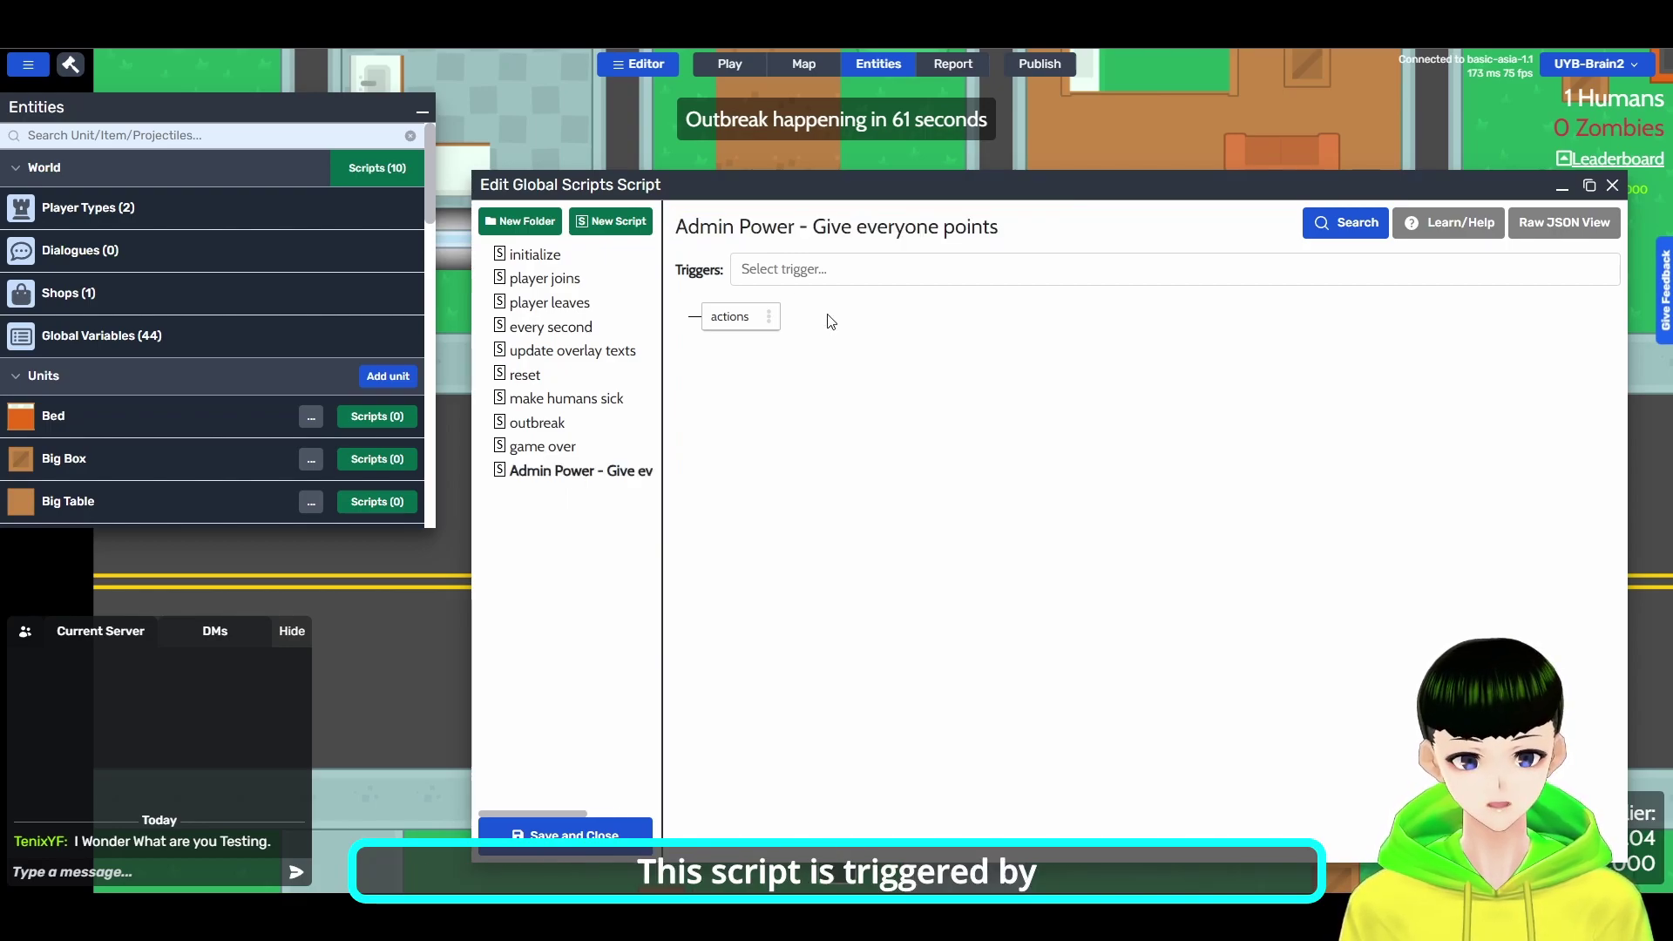
# Set the script's trigger to 'when player sends chat message'
pyautogui.click(854, 269)
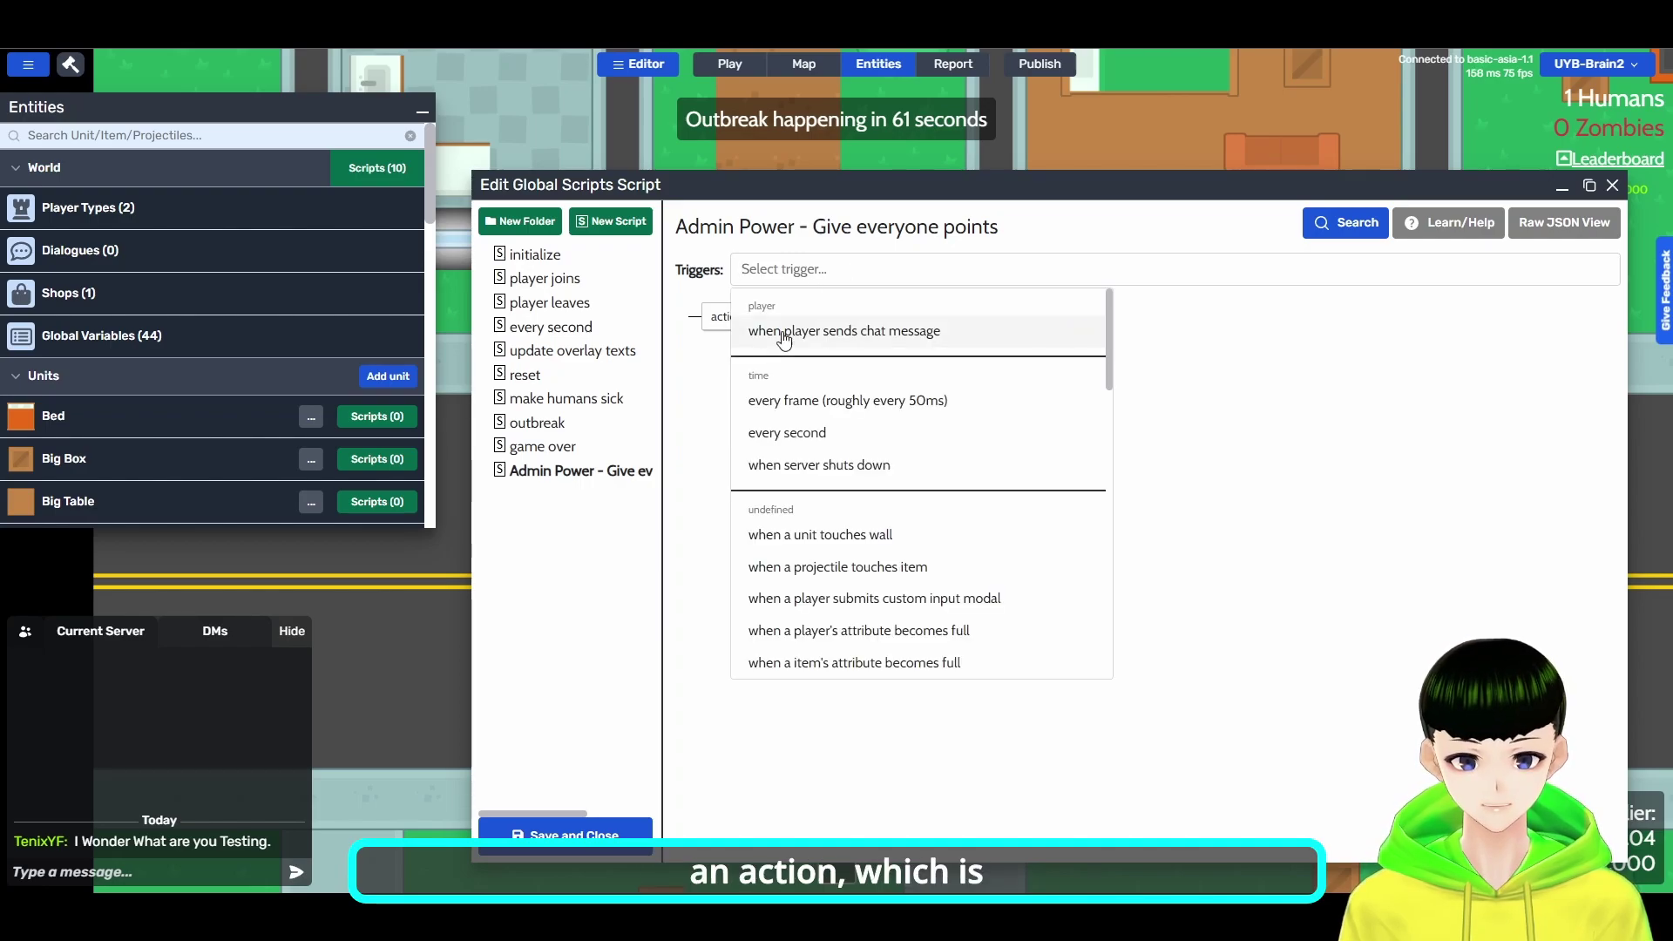
pyautogui.click(900, 340)
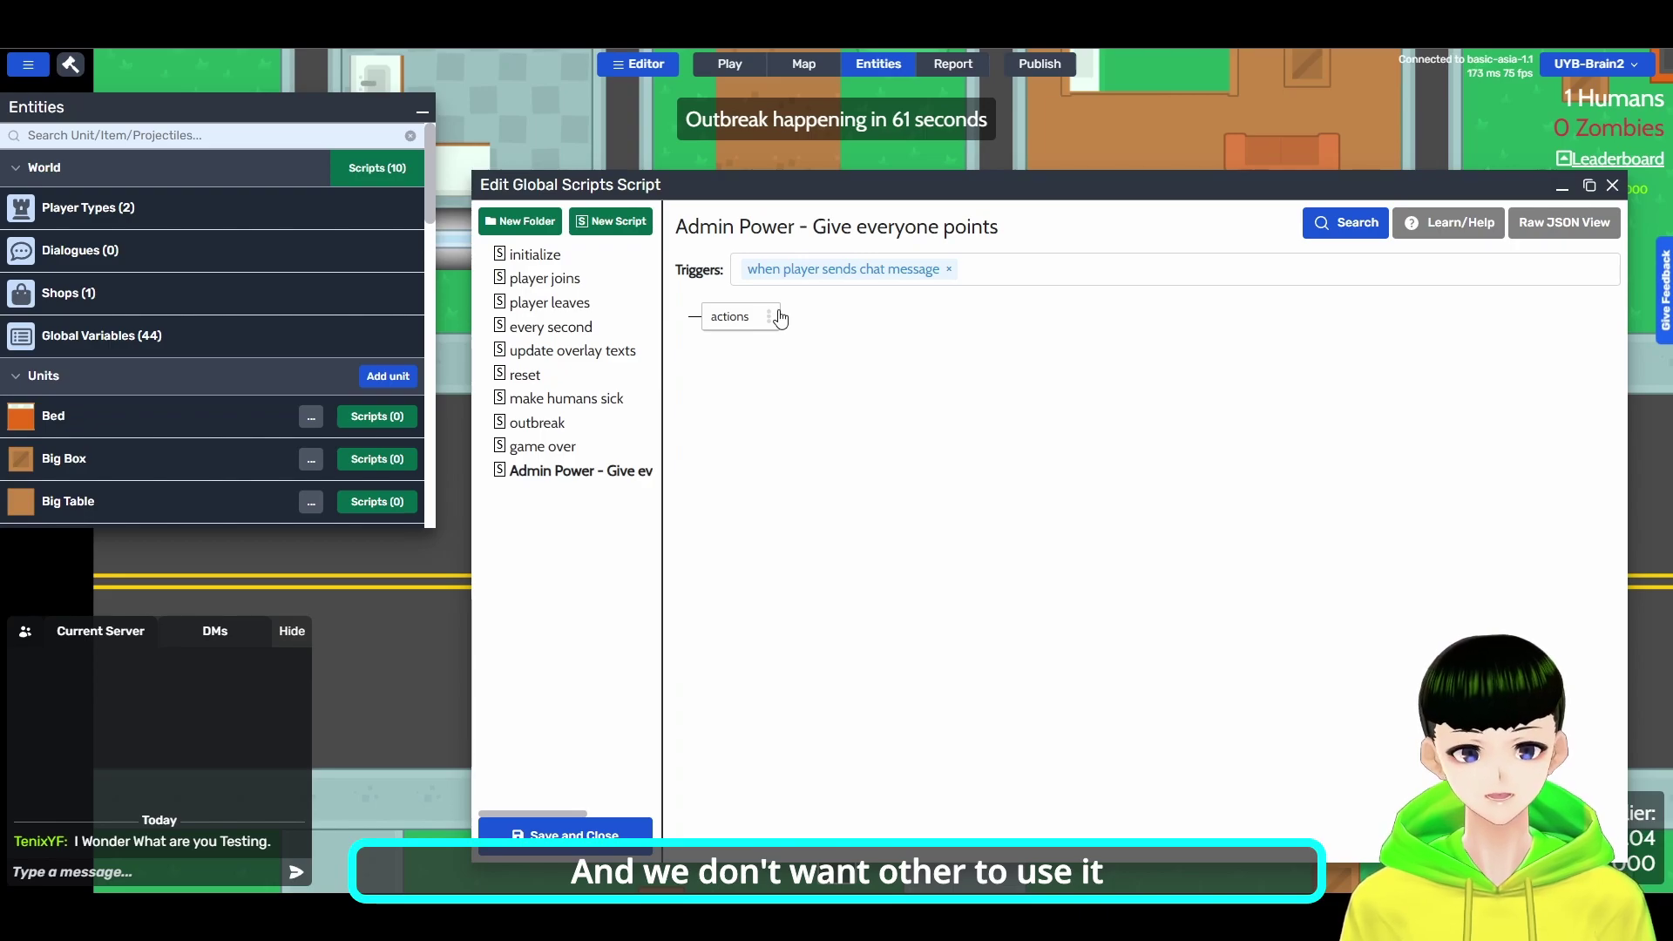
# Add an if/else/then action to the script's actions
pyautogui.click(778, 317)
pyautogui.click(795, 324)
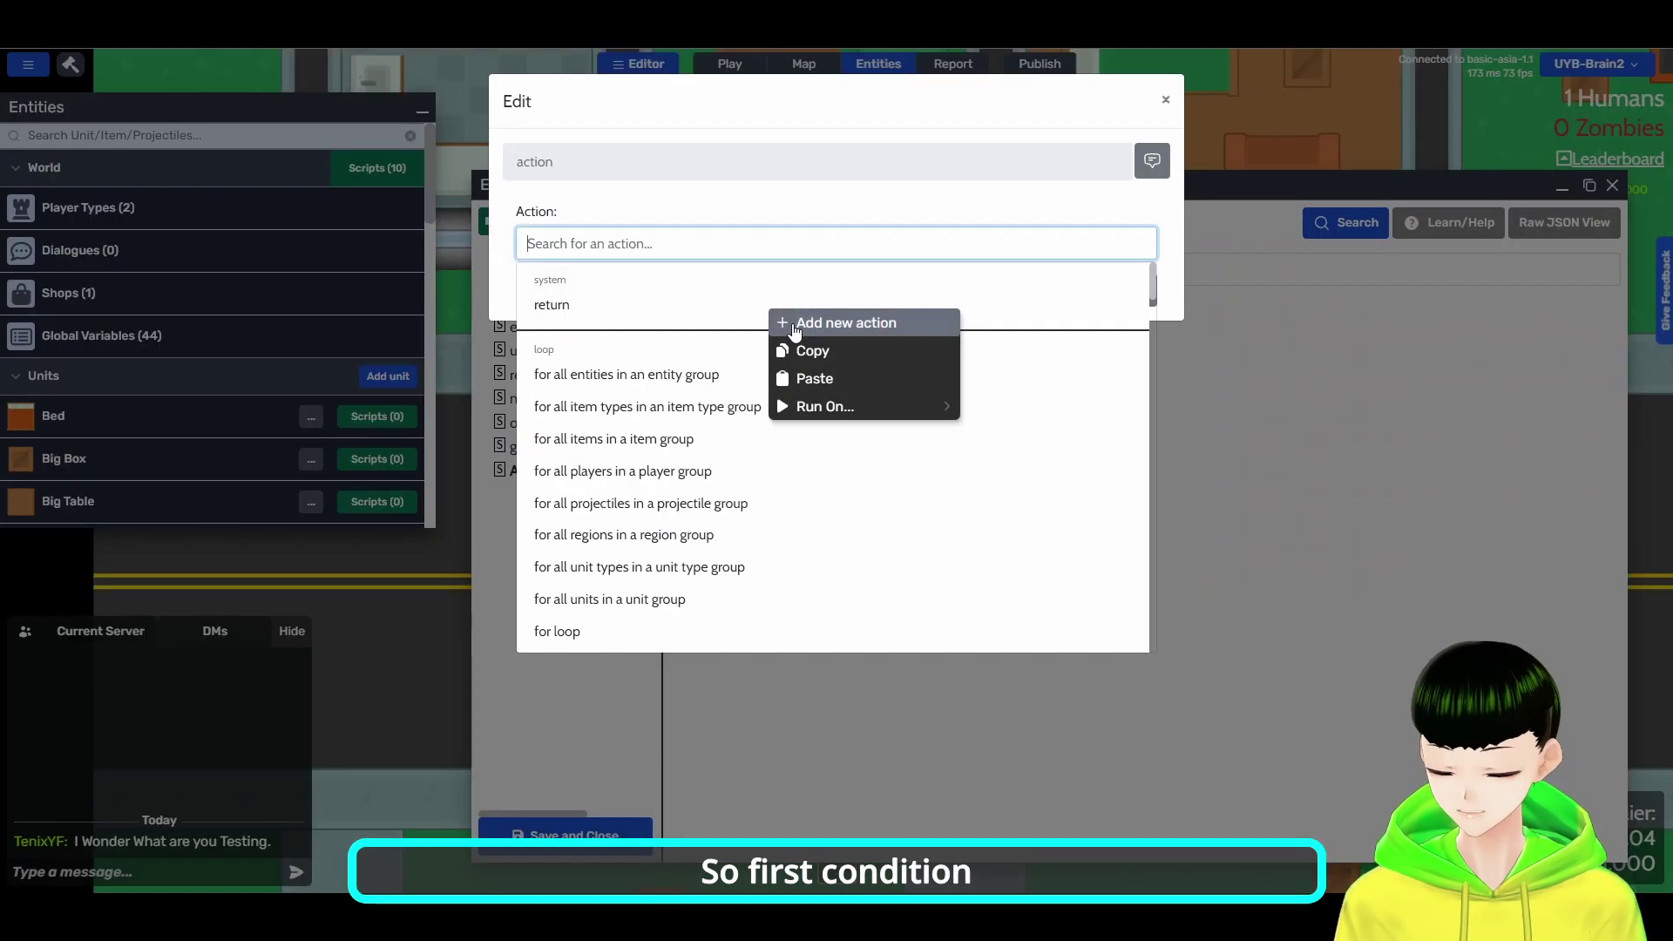
pyautogui.write('if')
pyautogui.click(719, 303)
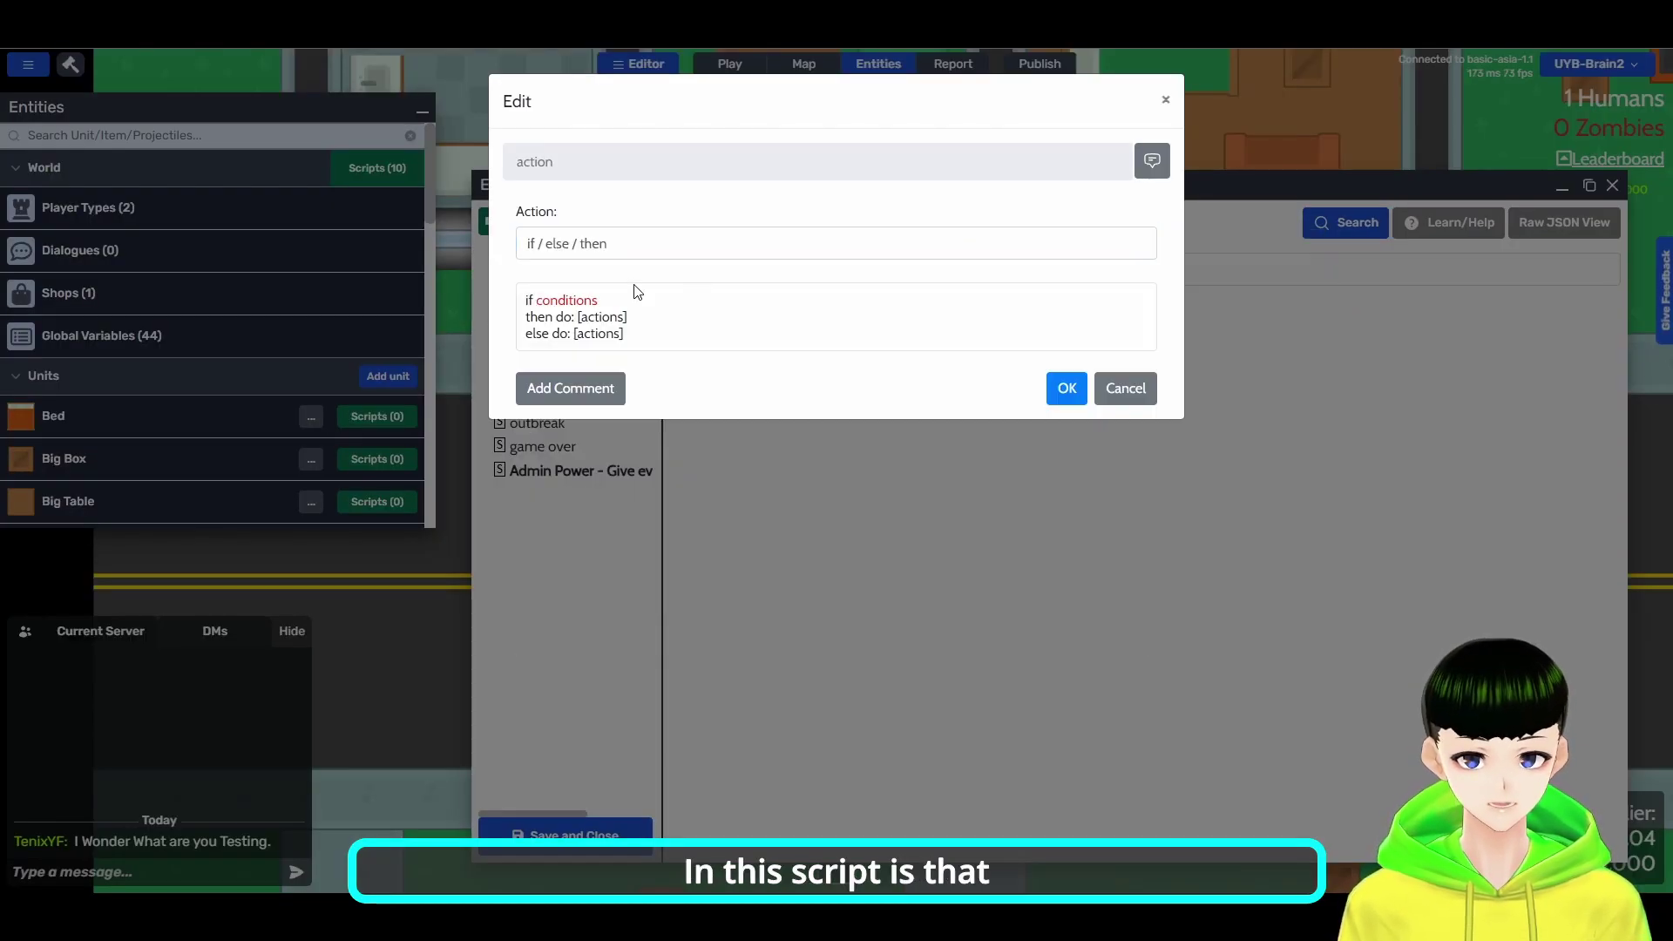
# Set the if condition to 'triggering player is the creator of this game'
pyautogui.click(557, 294)
pyautogui.click(522, 294)
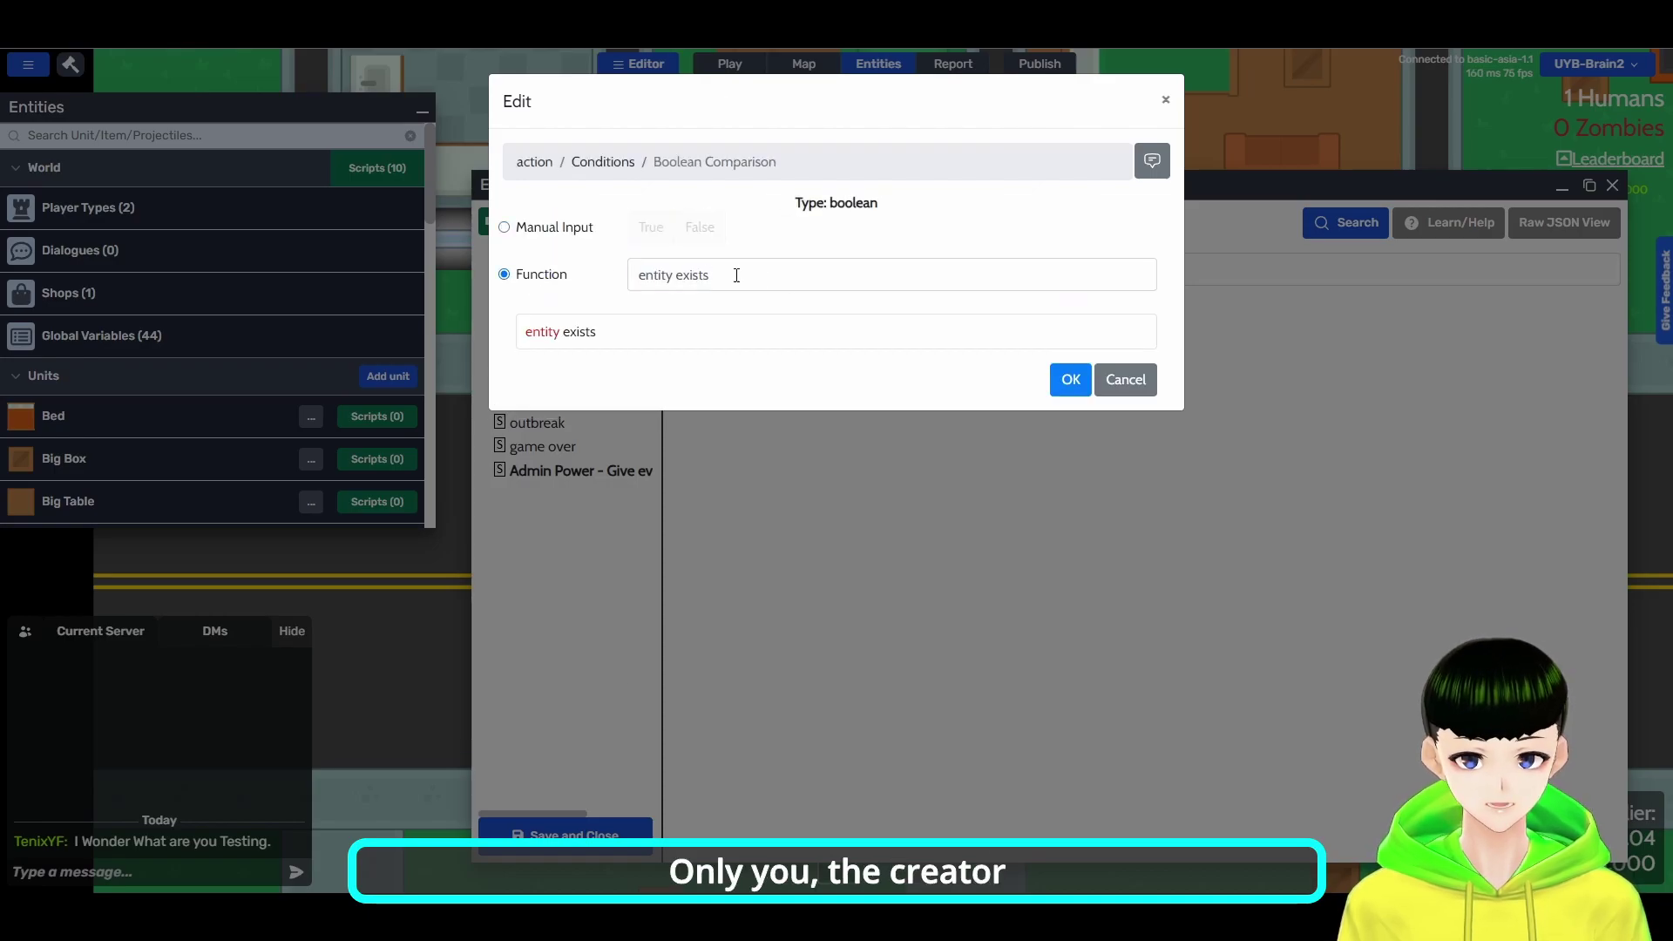
pyautogui.write('creat')
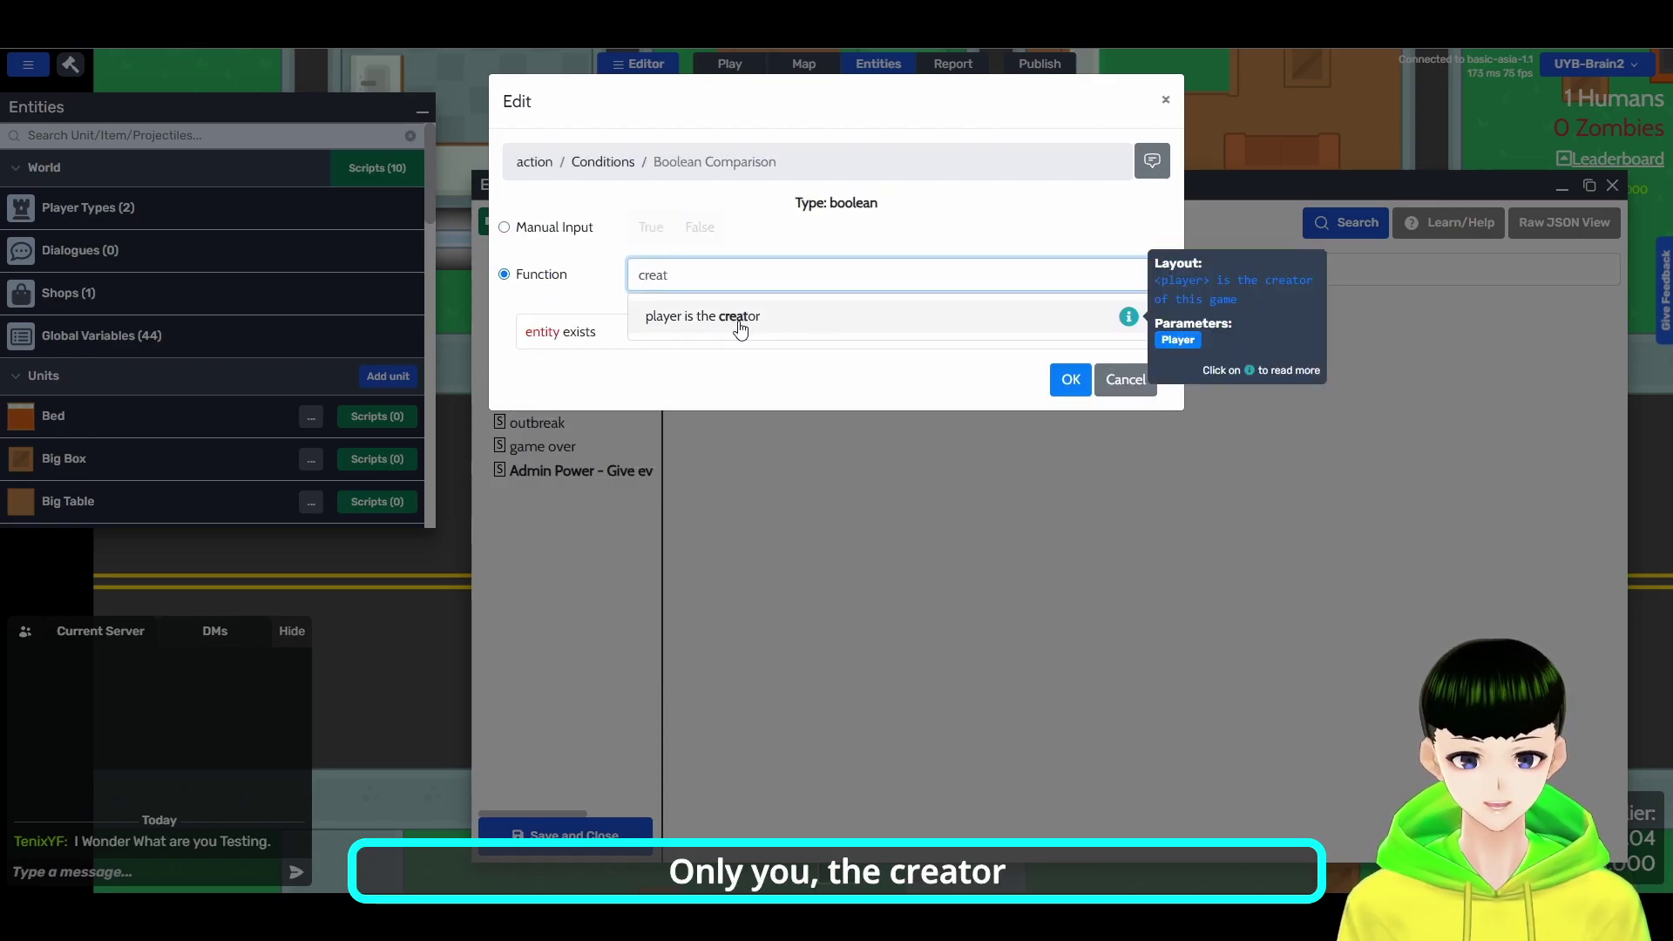
pyautogui.click(734, 328)
pyautogui.click(542, 336)
pyautogui.click(505, 258)
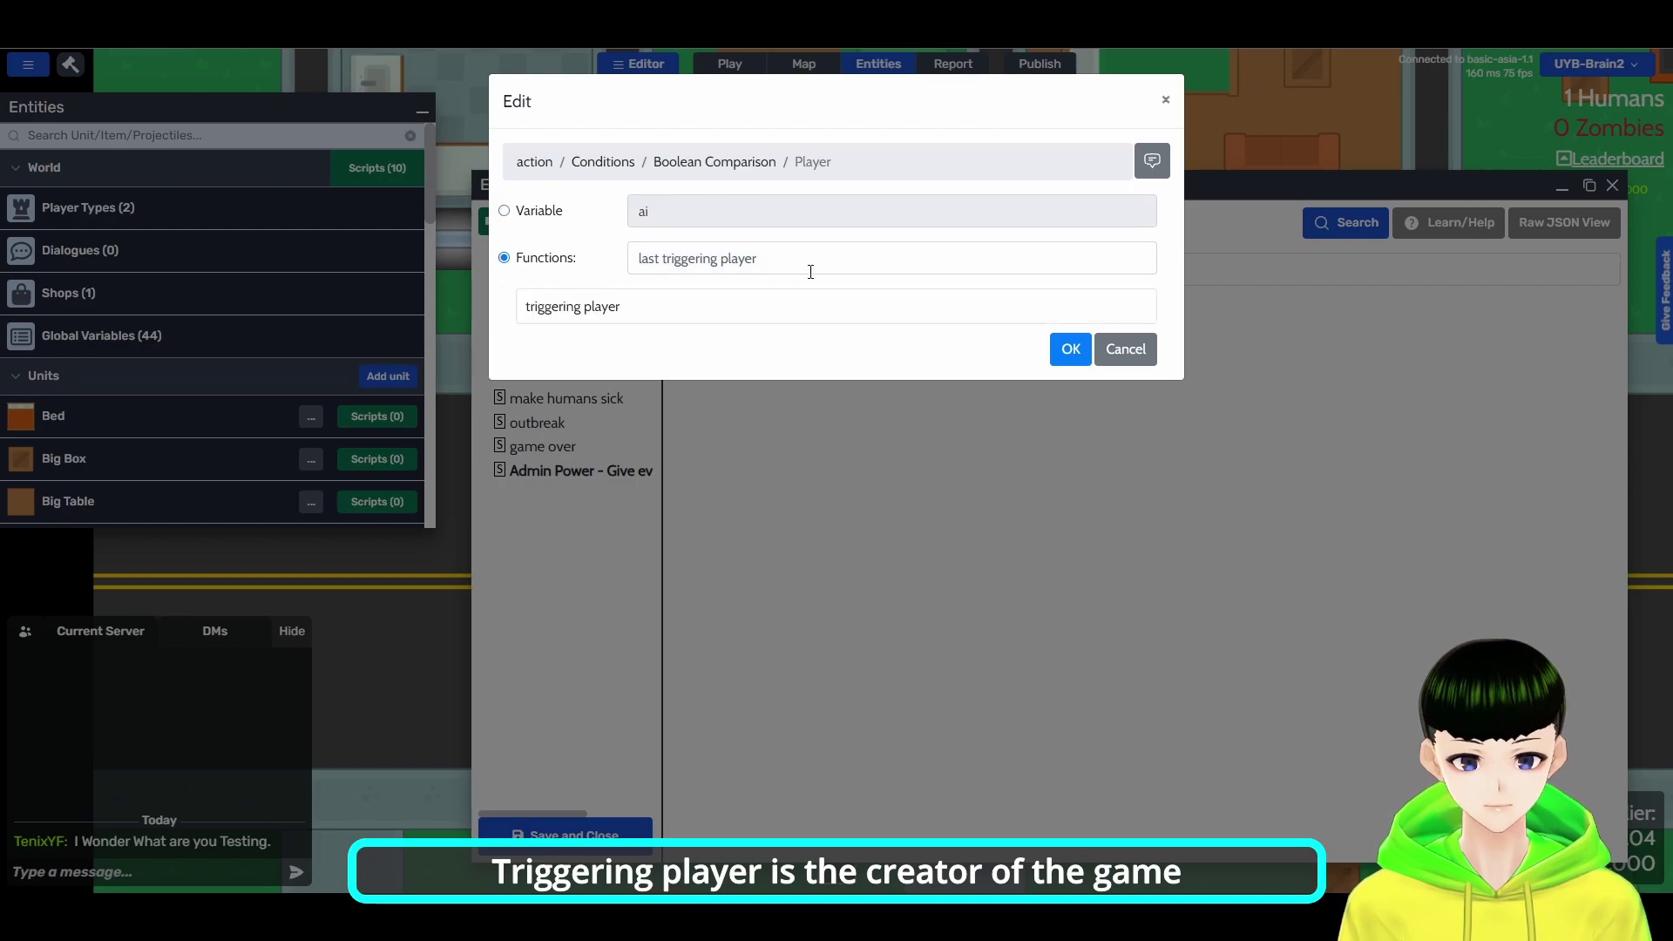
pyautogui.click(1058, 349)
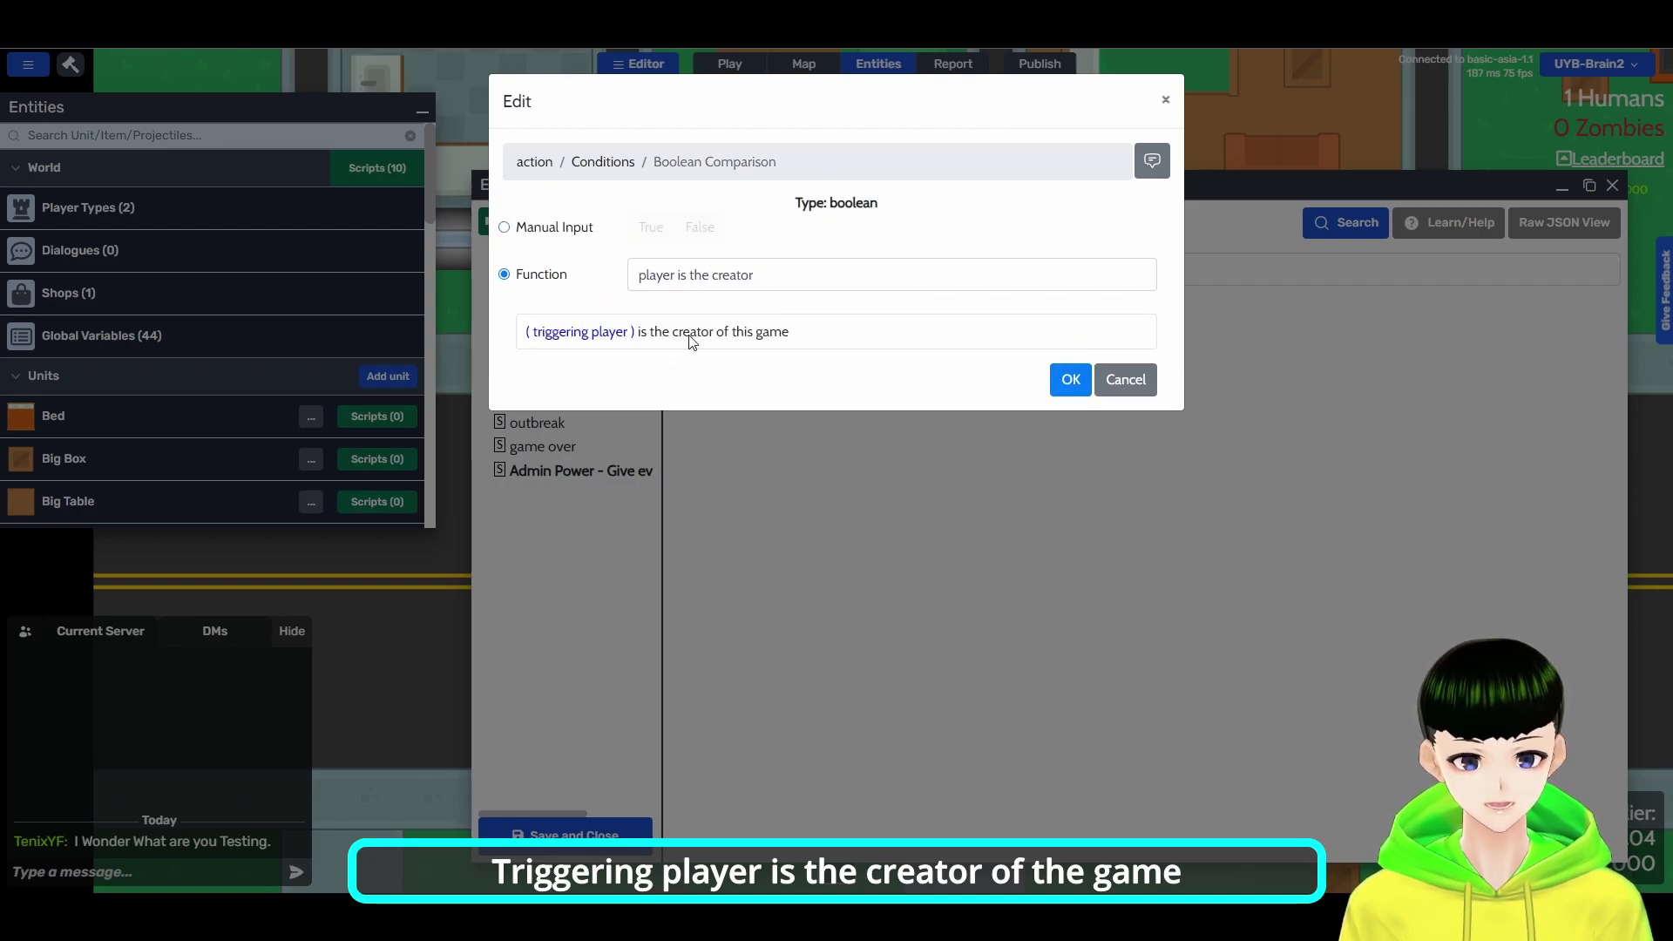
pyautogui.click(1070, 380)
pyautogui.click(1069, 330)
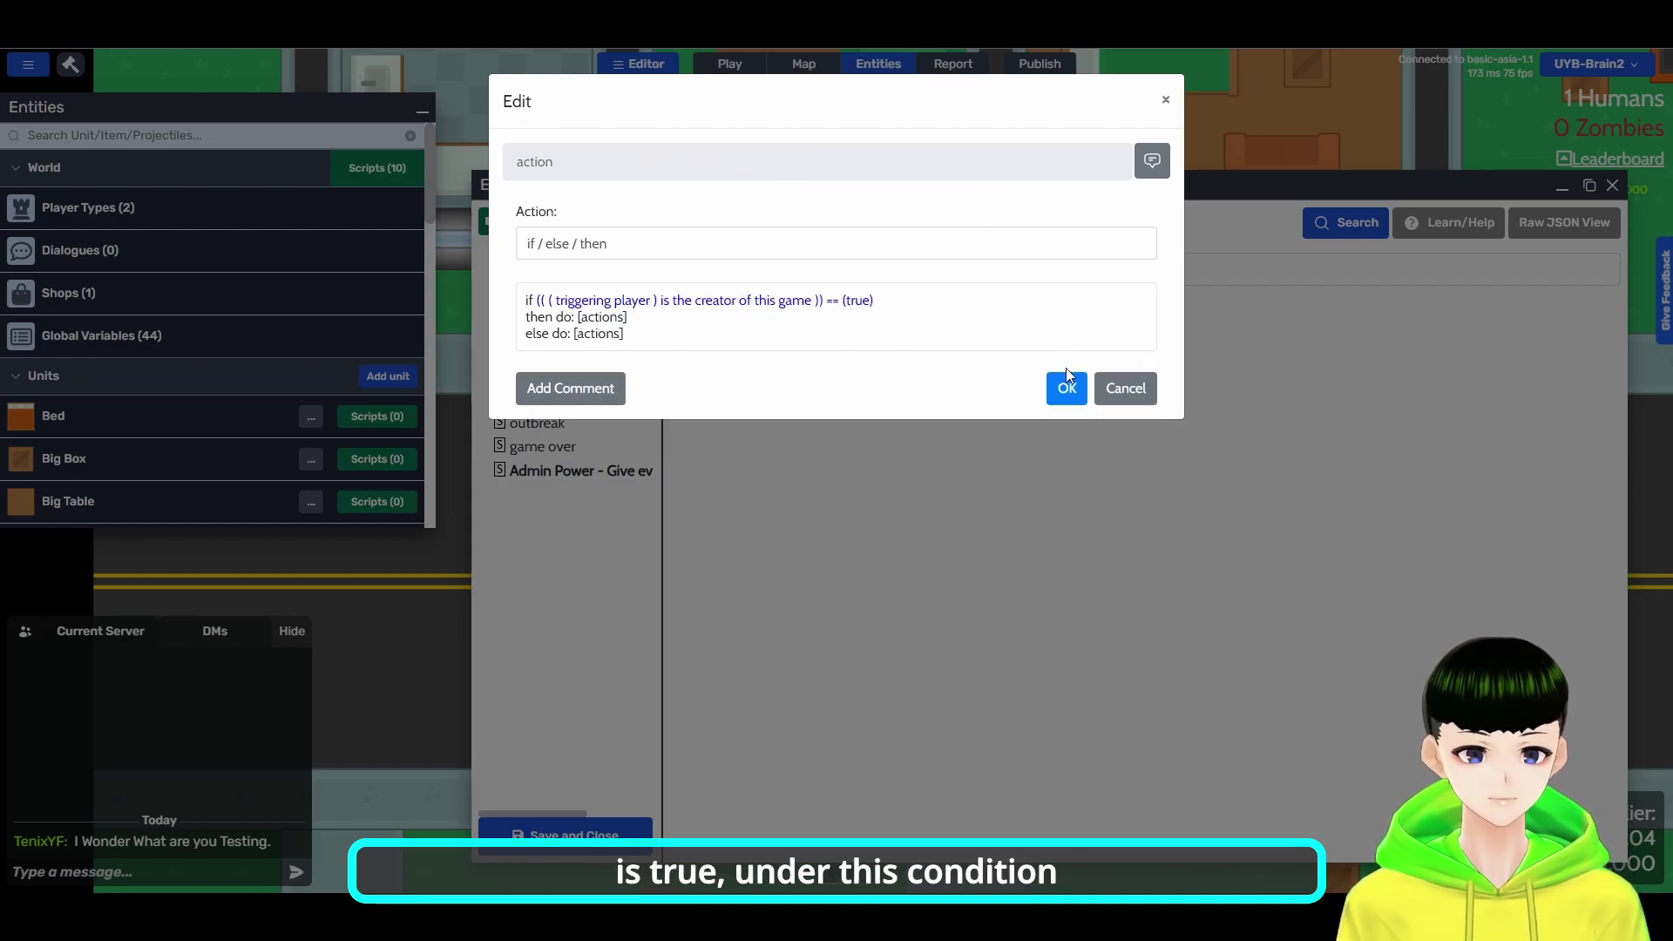
pyautogui.click(1066, 380)
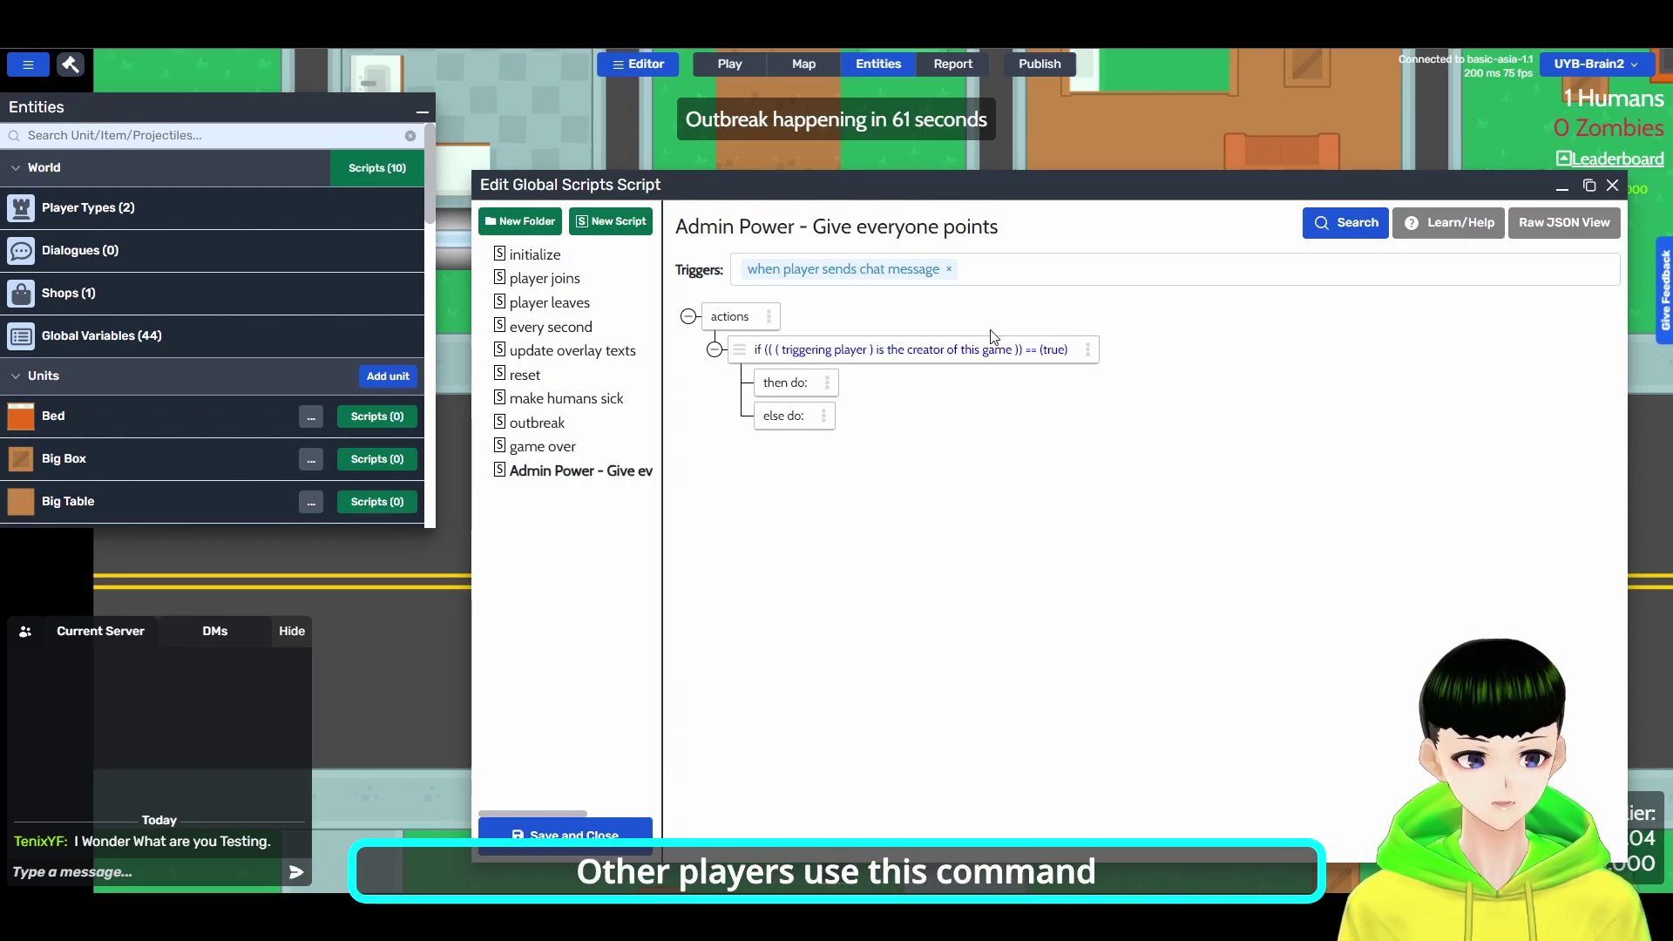
# Add a nested if/else/then under 'then do' with a 'string starts with string' check
pyautogui.click(827, 384)
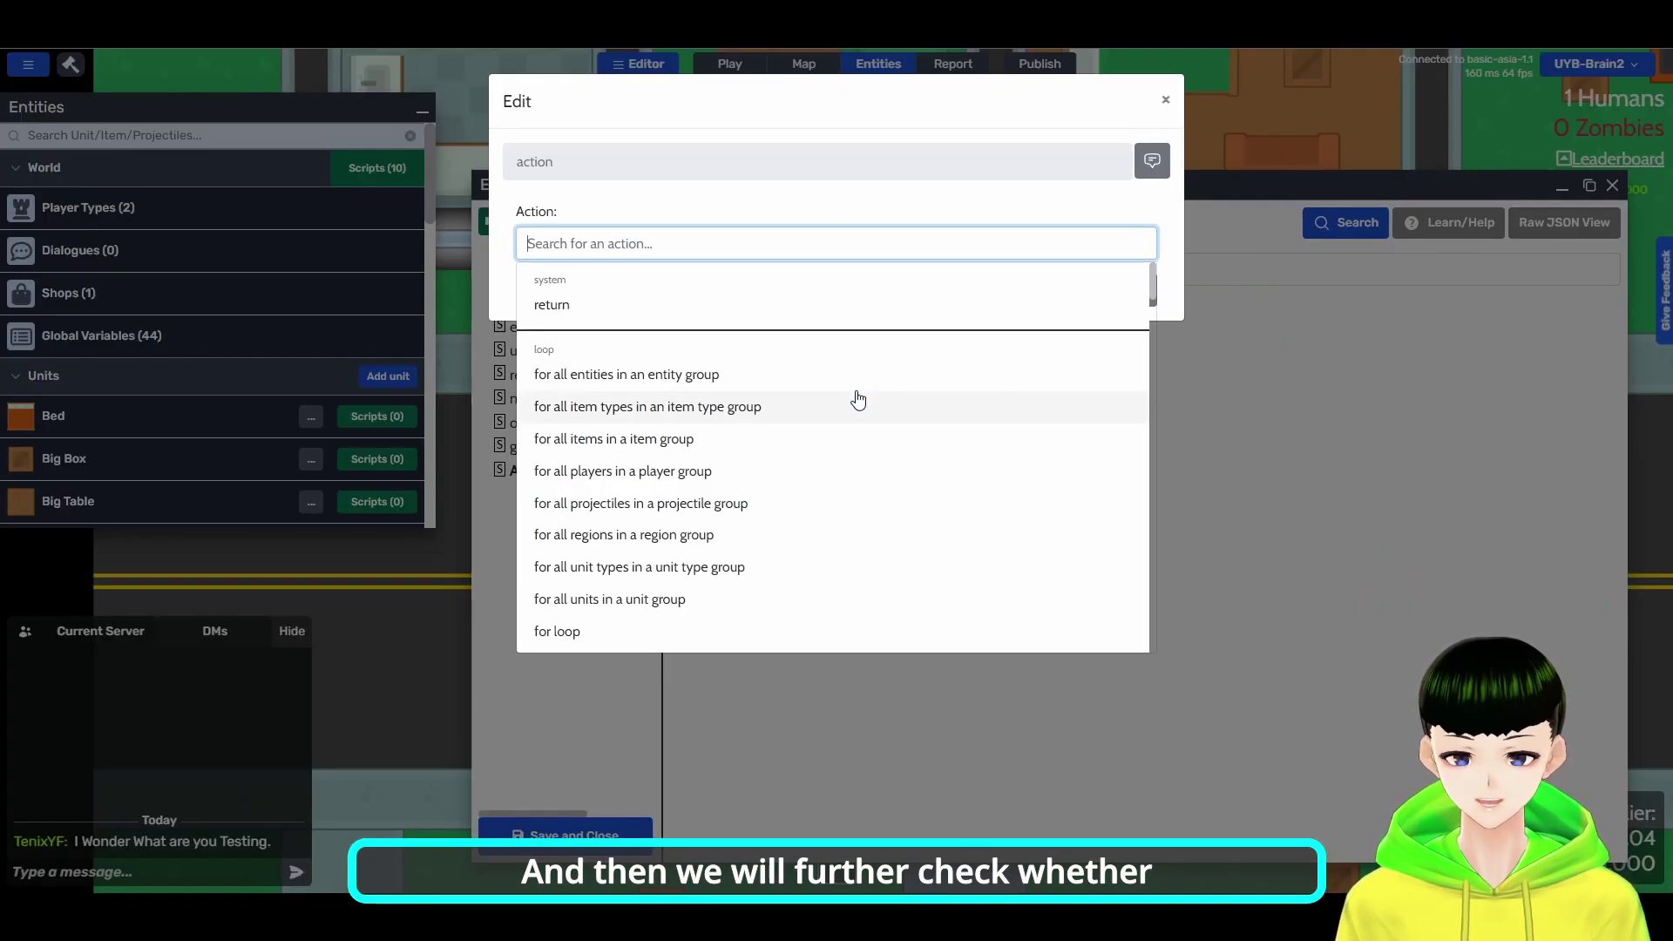
pyautogui.click(1165, 99)
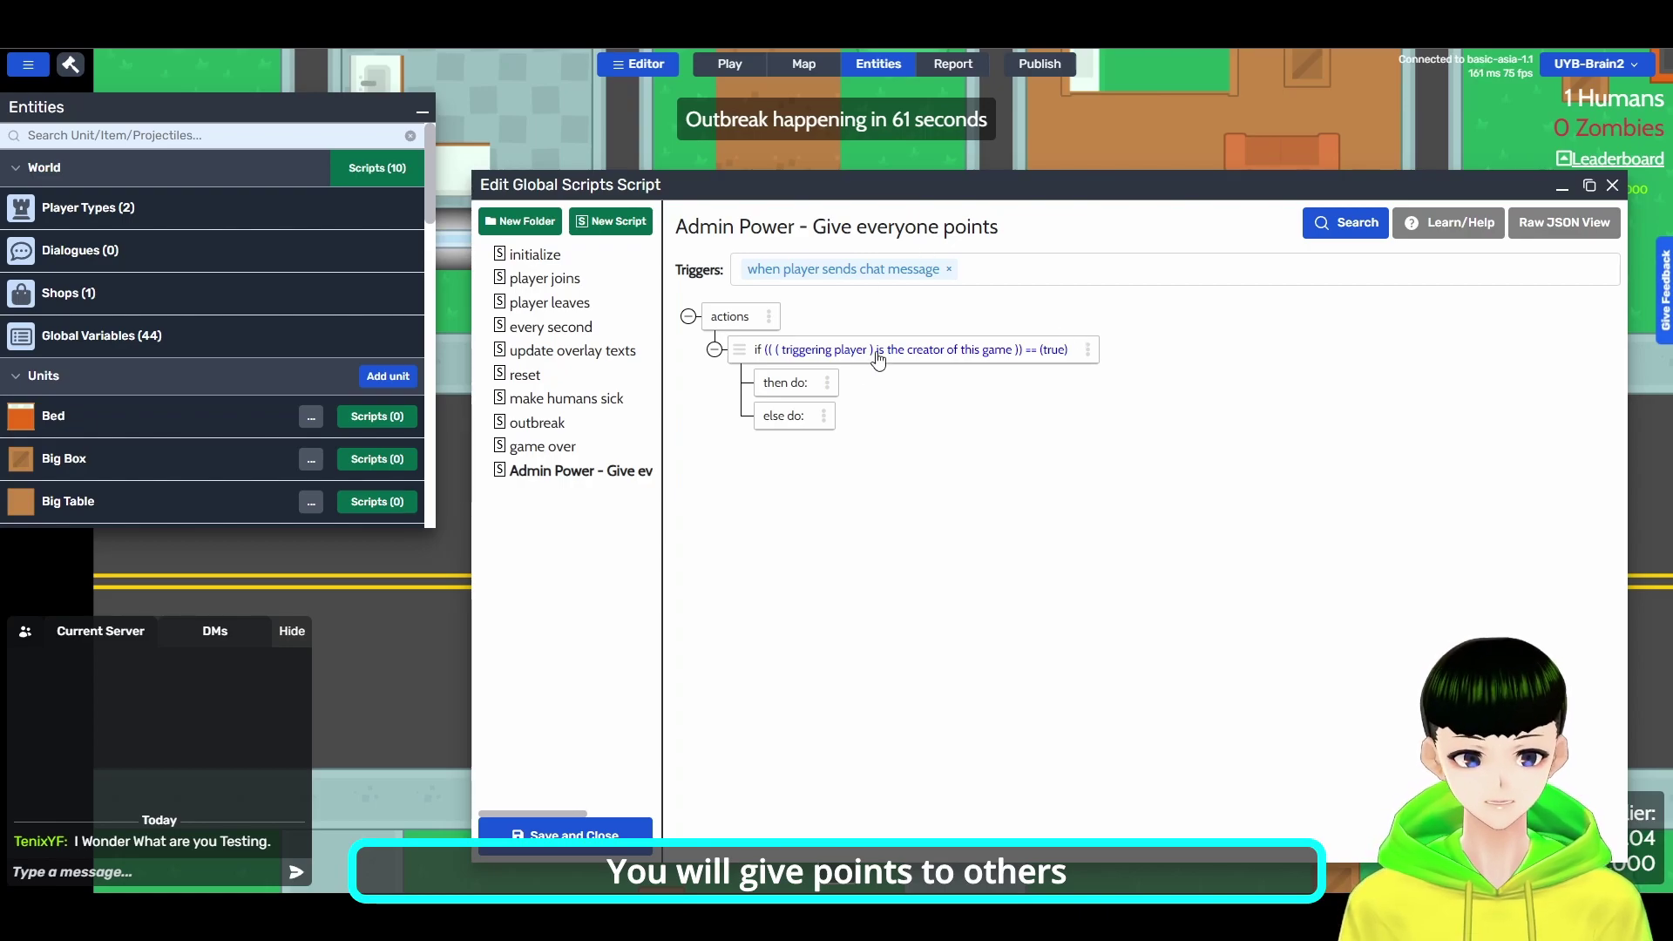
pyautogui.click(829, 383)
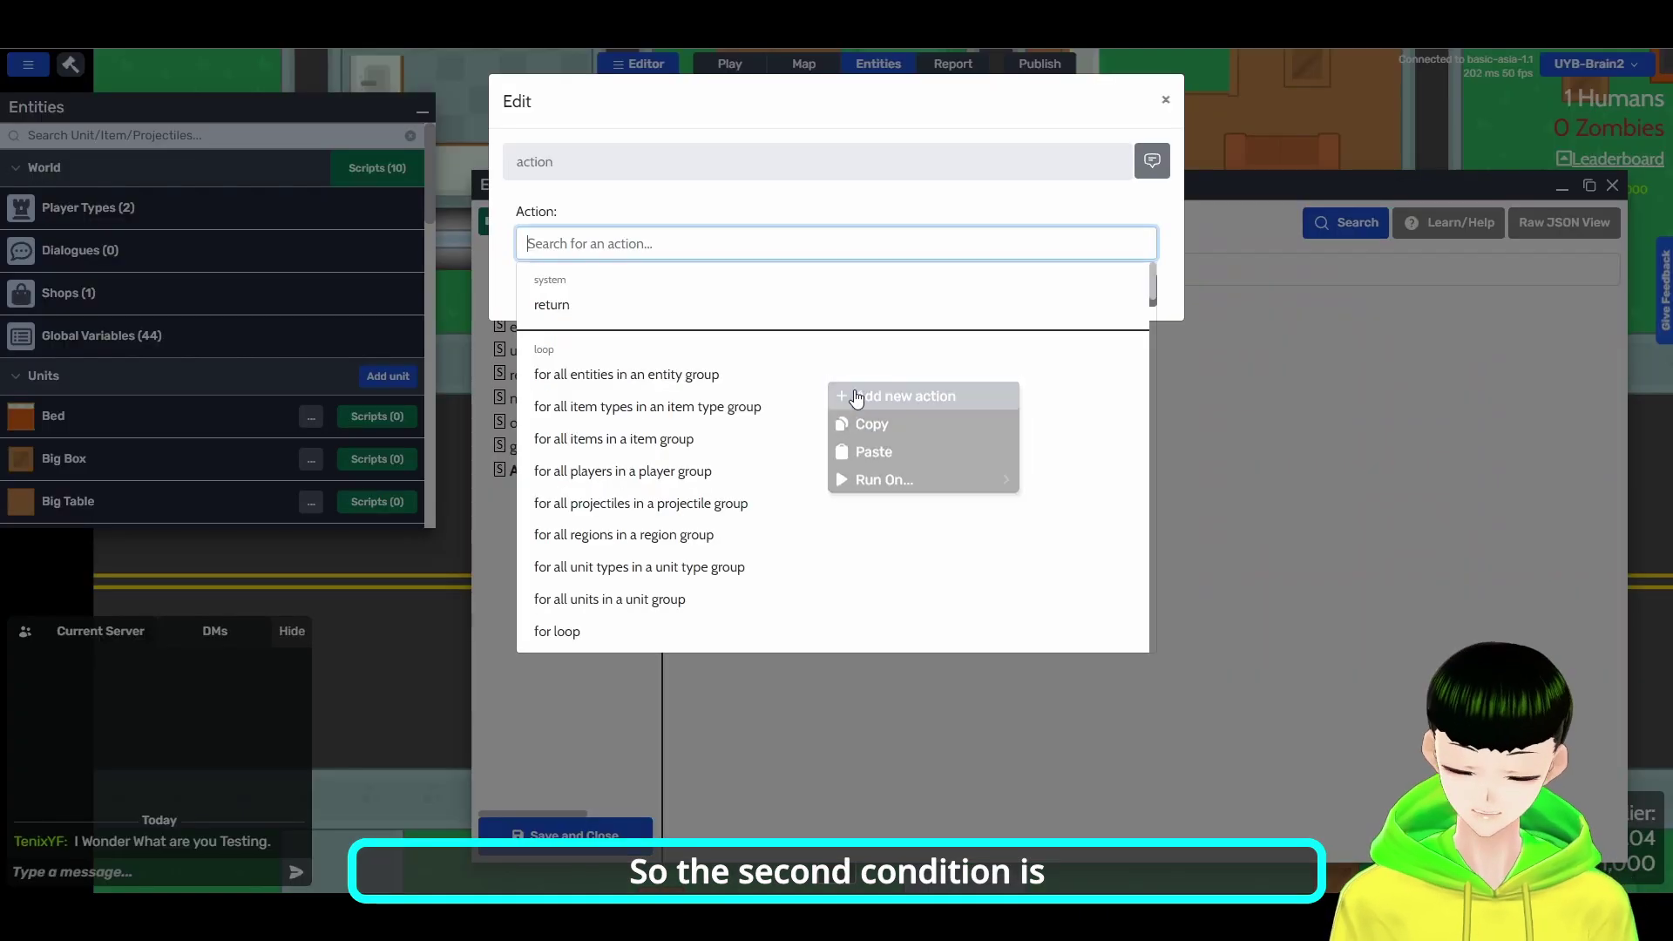
pyautogui.write('if')
pyautogui.click(585, 307)
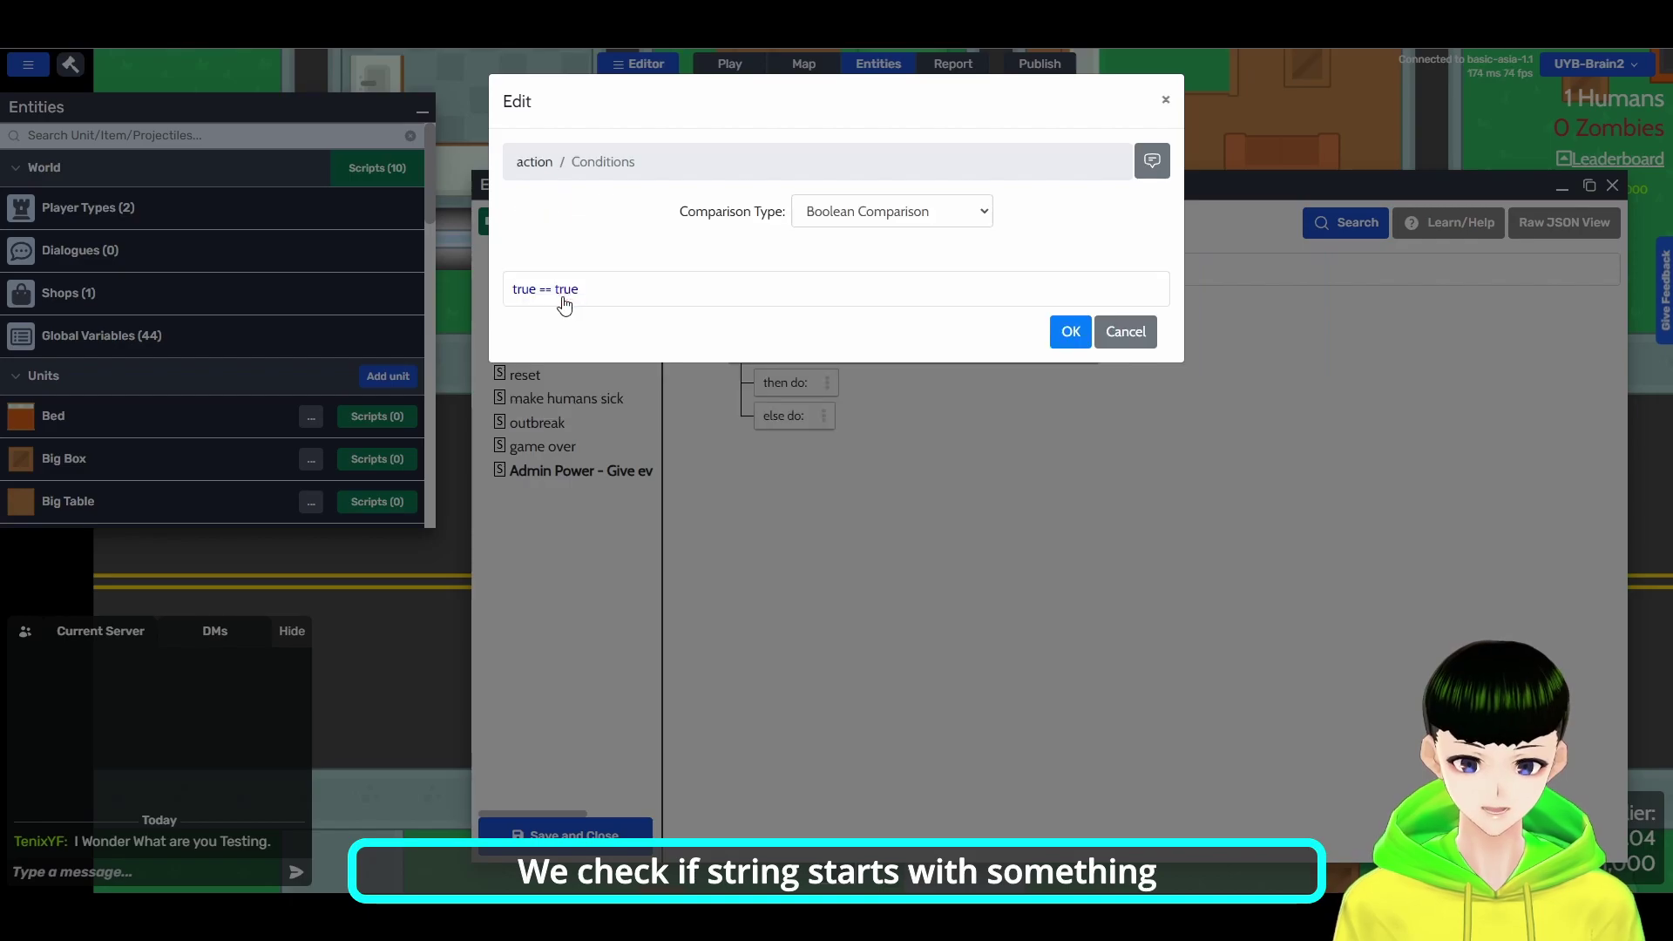
pyautogui.click(524, 289)
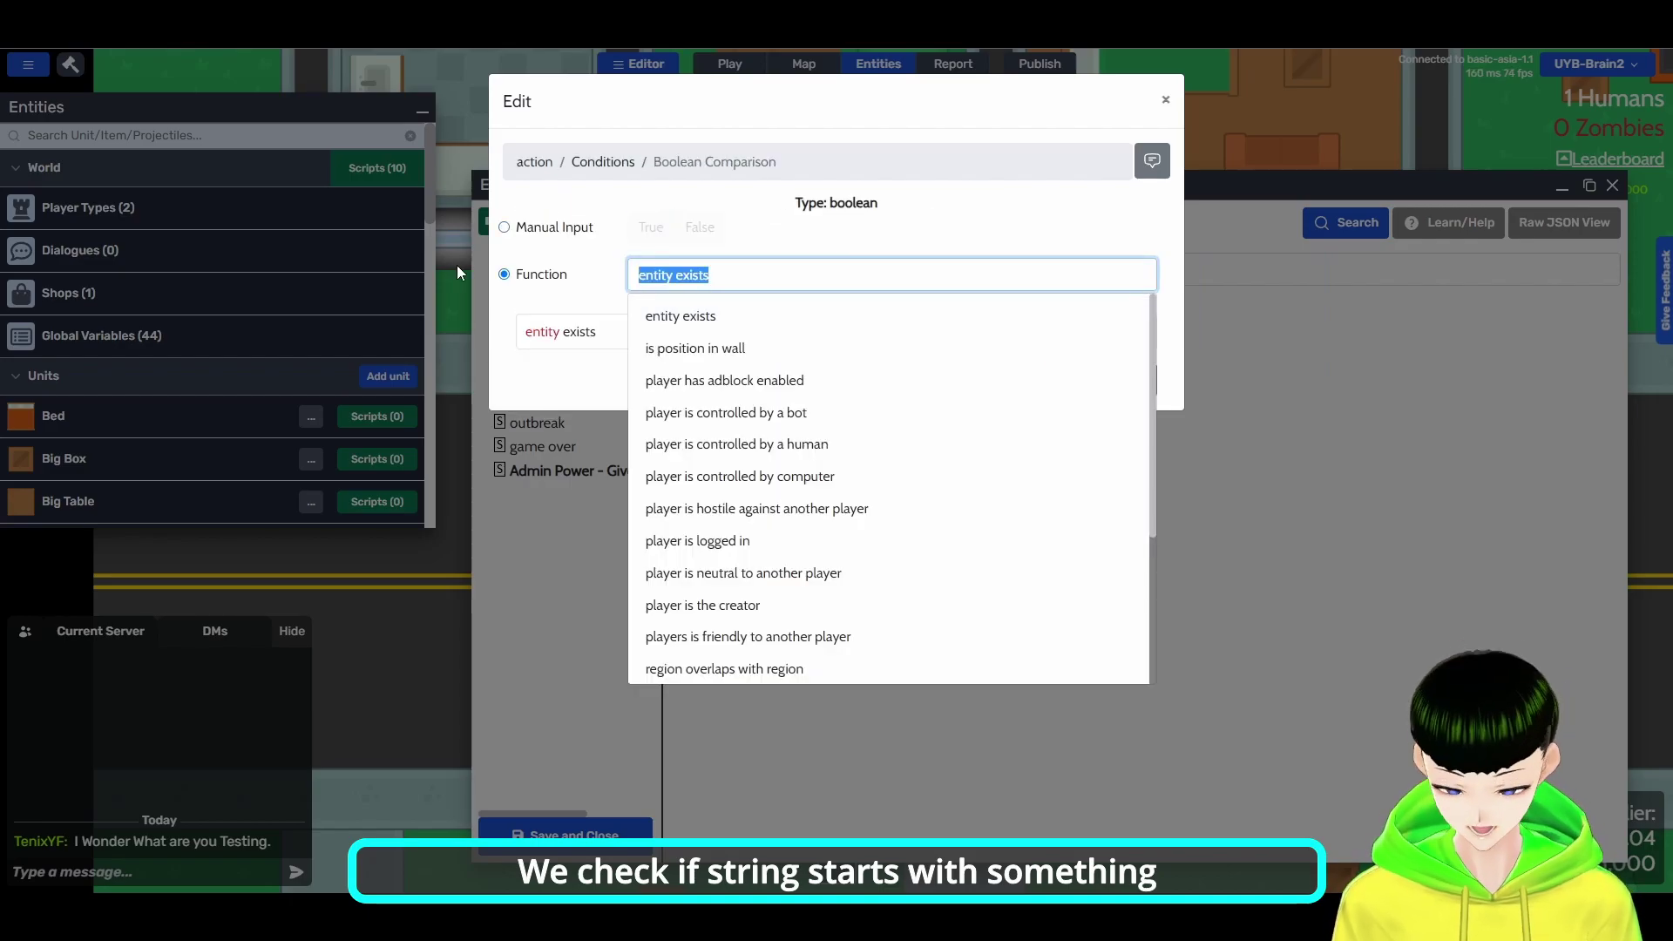
pyautogui.write('st')
pyautogui.moveTo(713, 380)
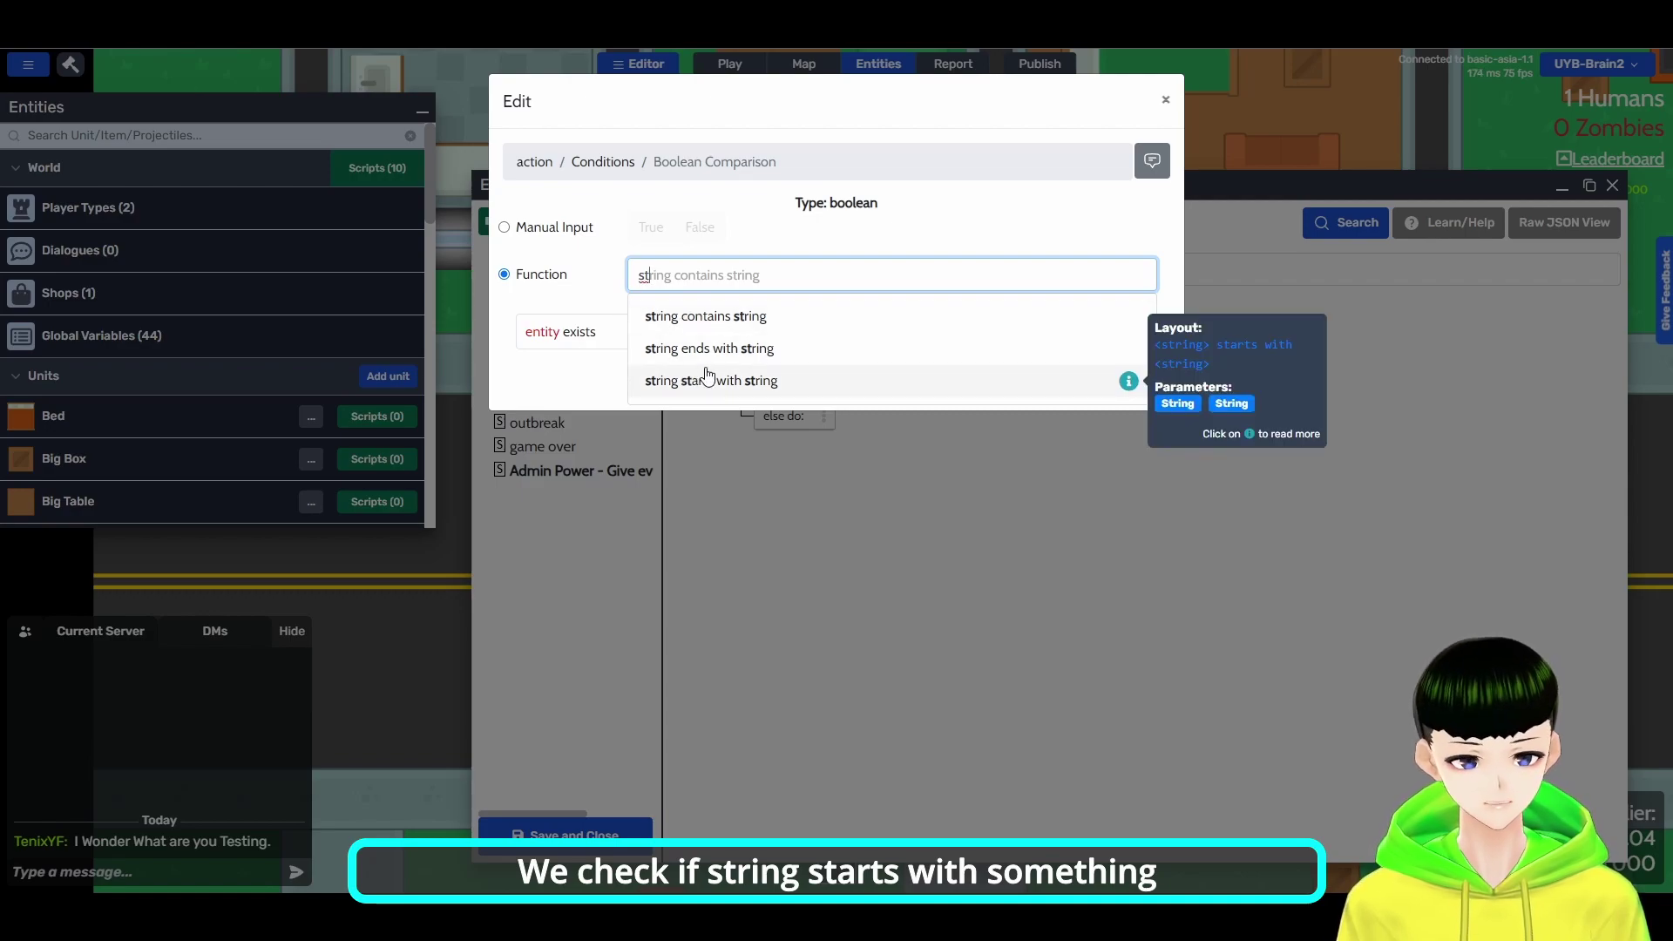
pyautogui.click(752, 381)
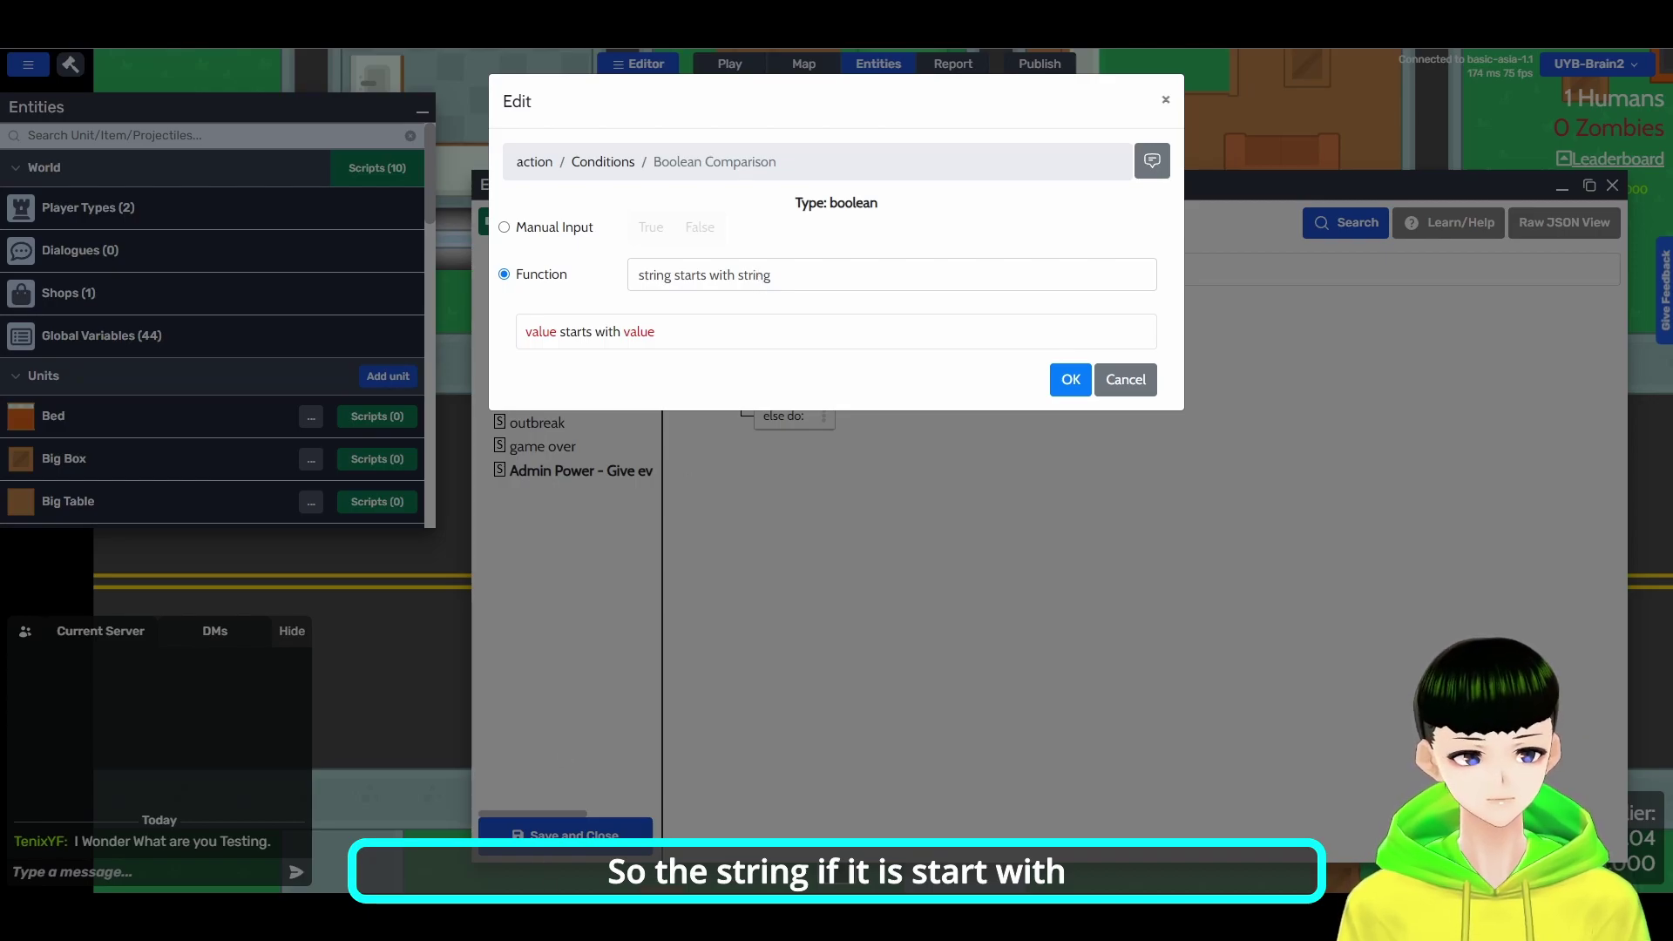
# Set the checked string to the triggering player's last chat message
pyautogui.click(542, 332)
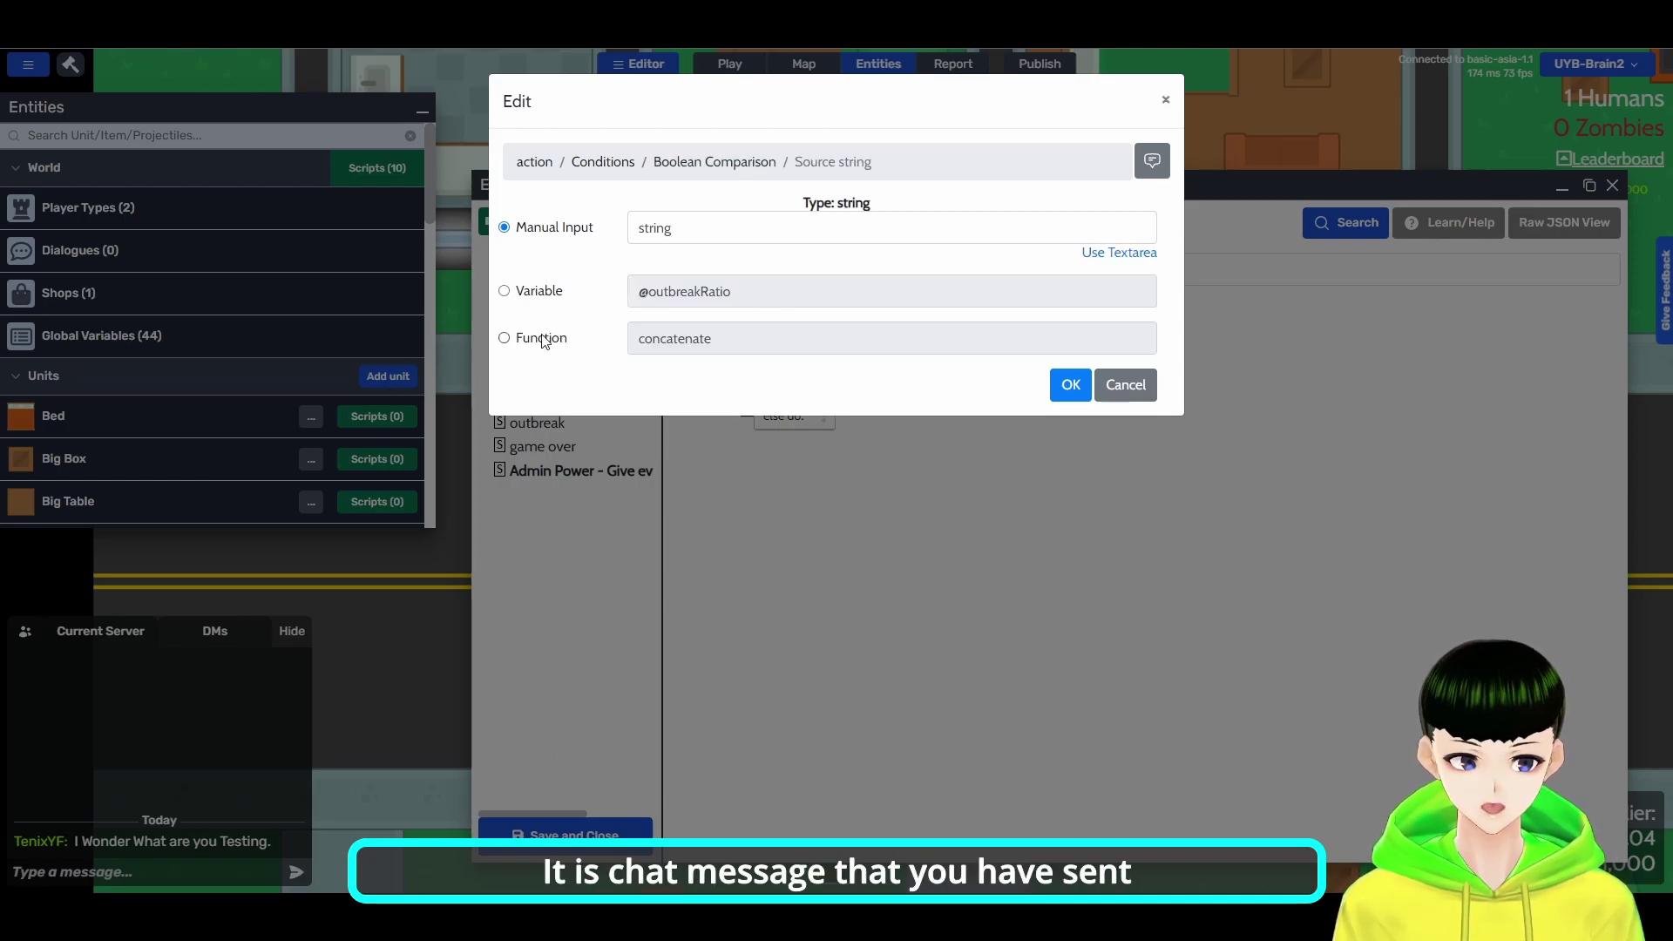
pyautogui.click(763, 340)
pyautogui.write('last')
pyautogui.moveTo(739, 379)
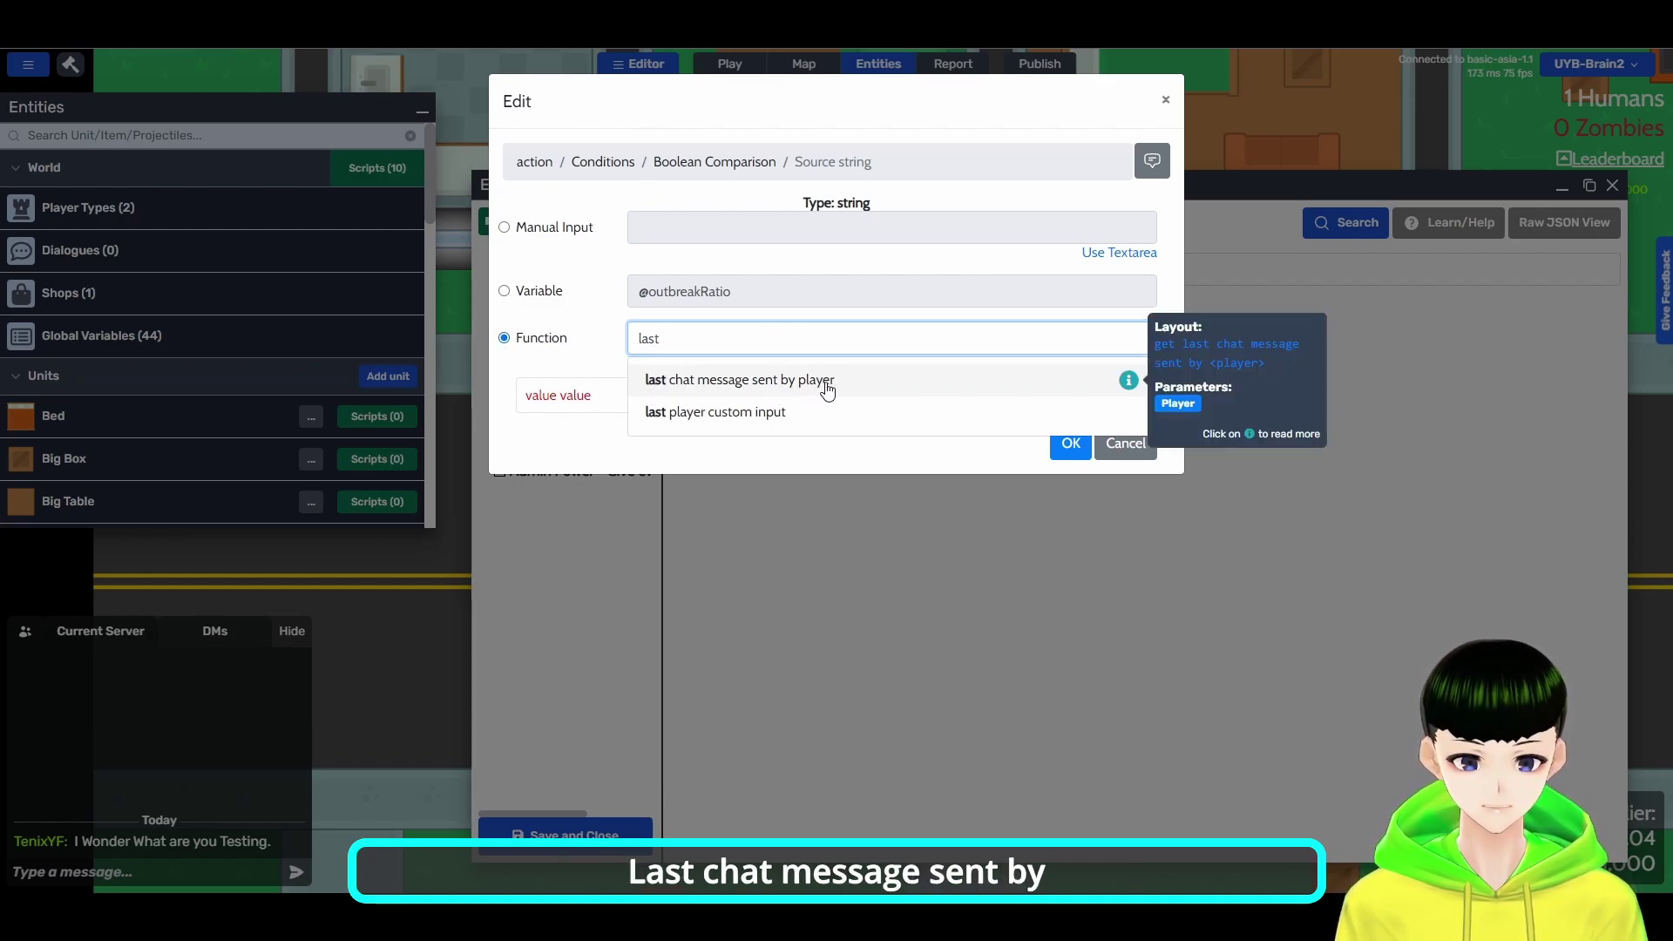
pyautogui.click(827, 390)
pyautogui.click(712, 397)
pyautogui.click(566, 266)
pyautogui.click(1070, 346)
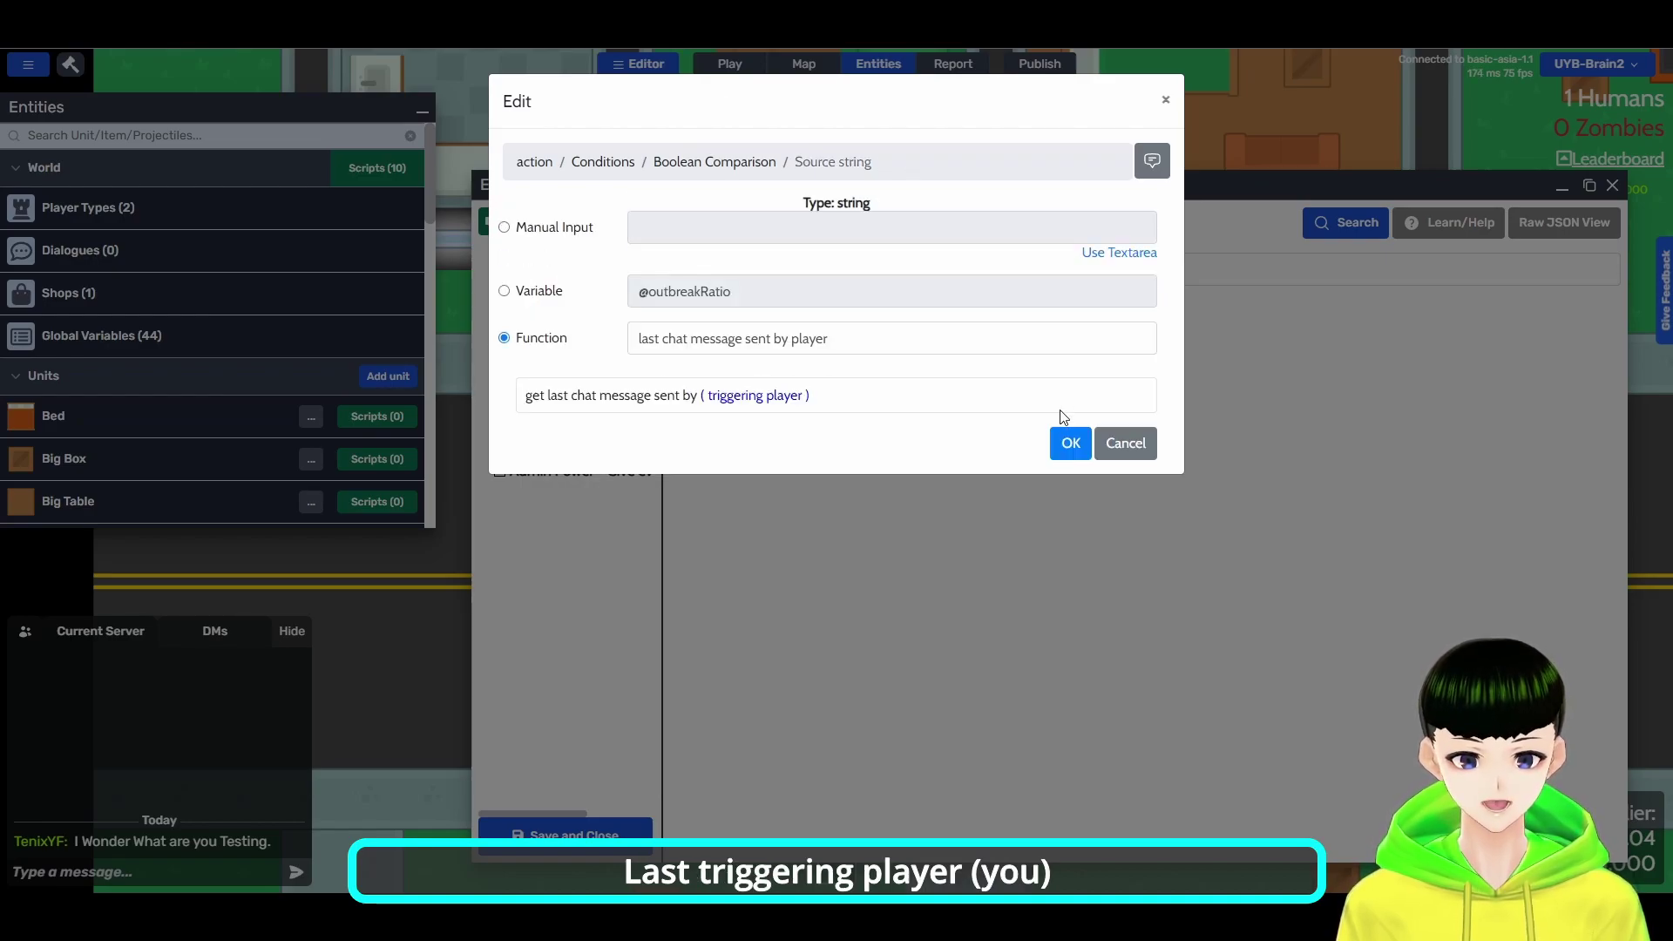
pyautogui.click(1071, 445)
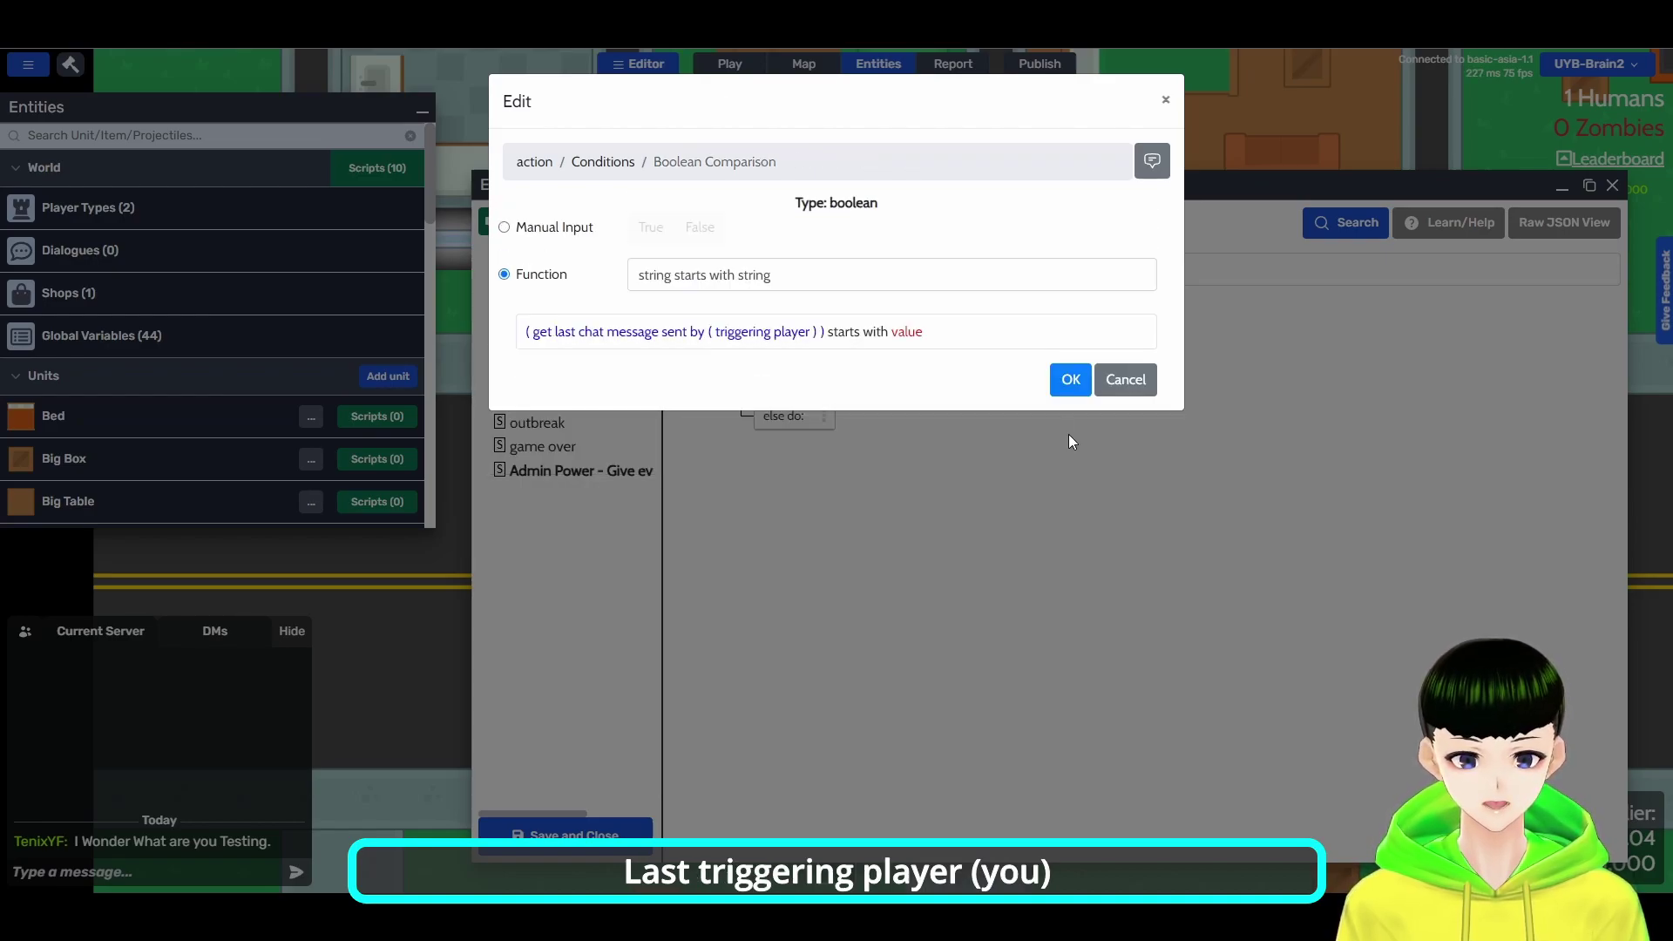
# Set the required prefix to '/give ' and confirm the nested if
pyautogui.click(910, 333)
pyautogui.doubleClick(668, 218)
pyautogui.write('/give')
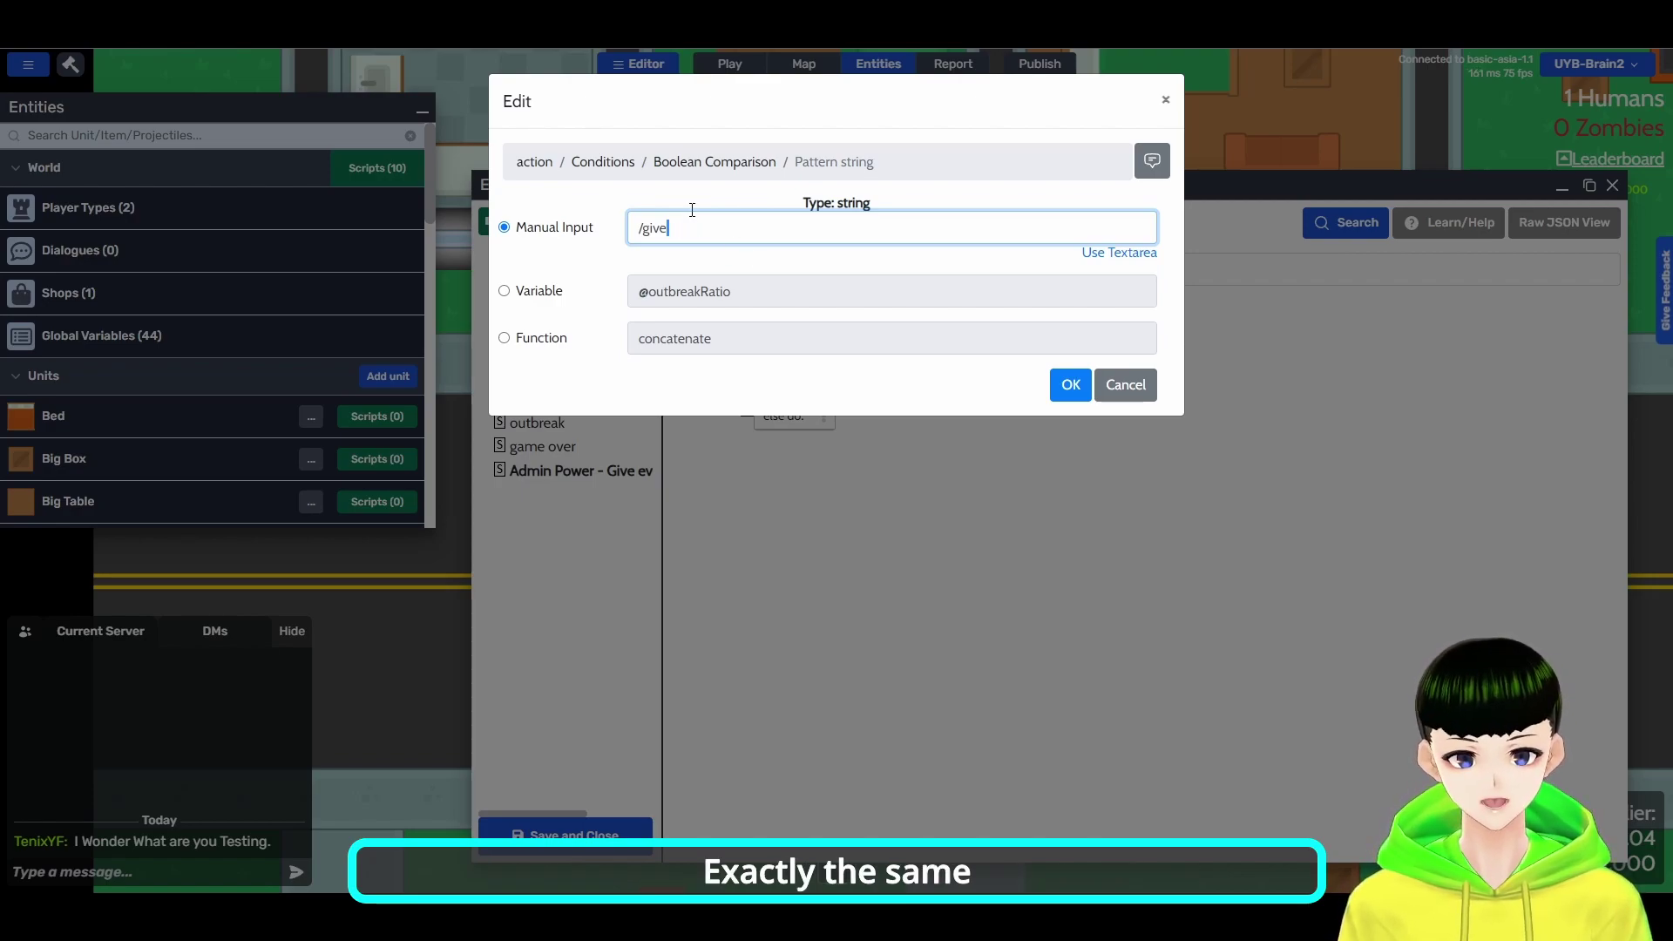
pyautogui.click(1078, 388)
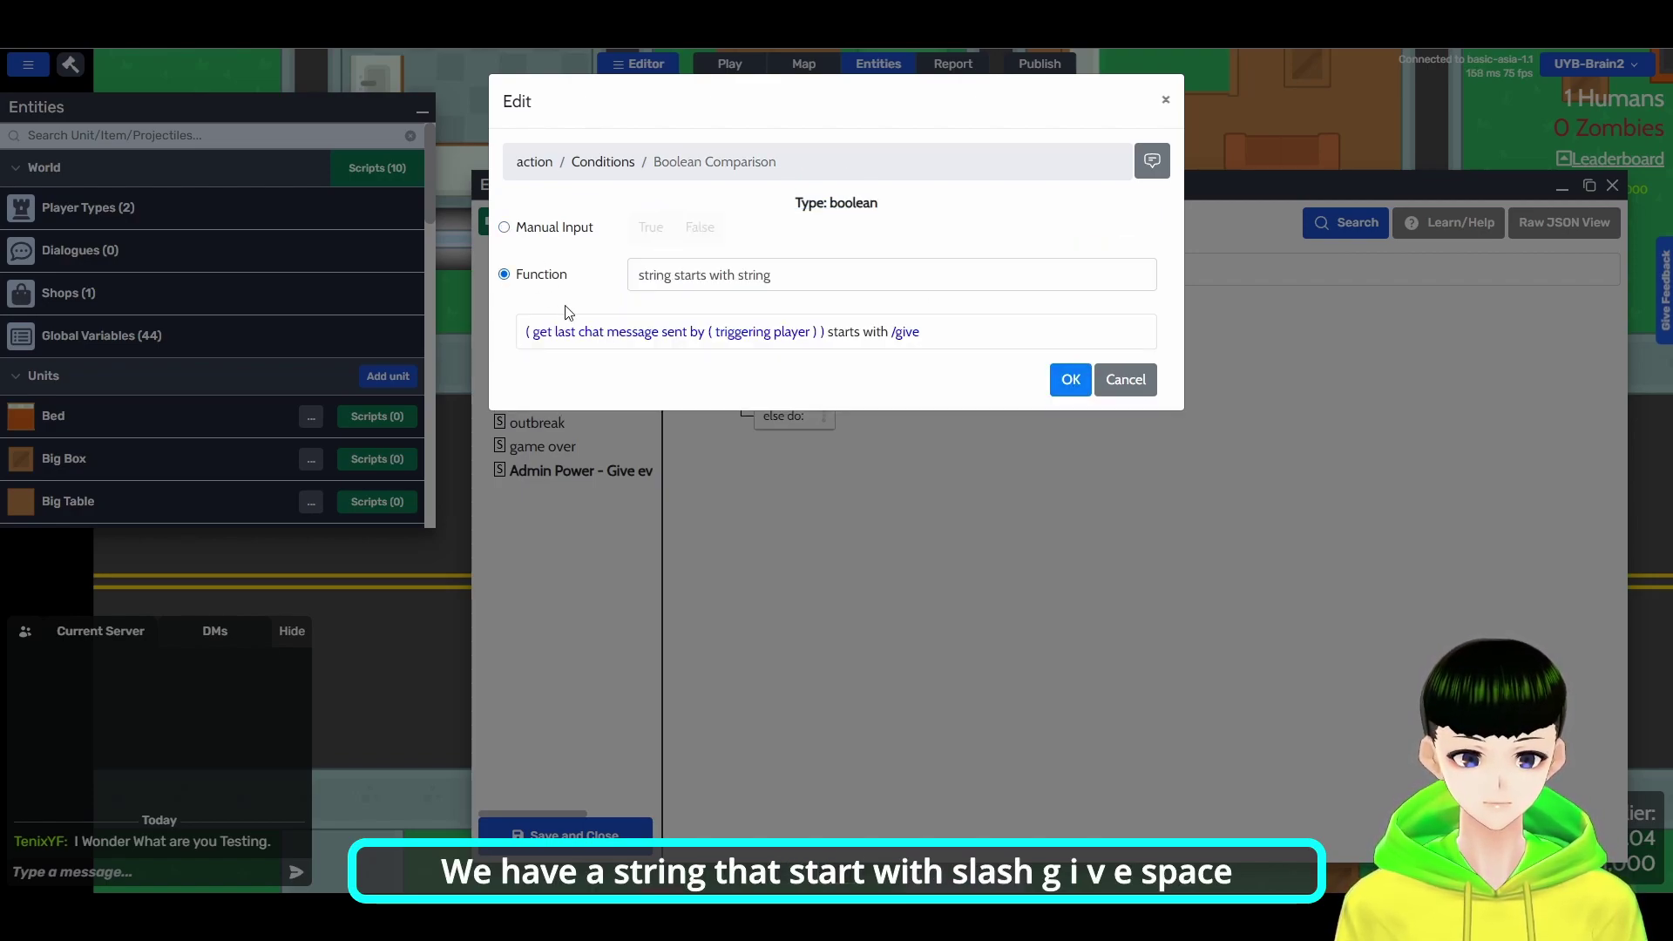
pyautogui.click(1070, 379)
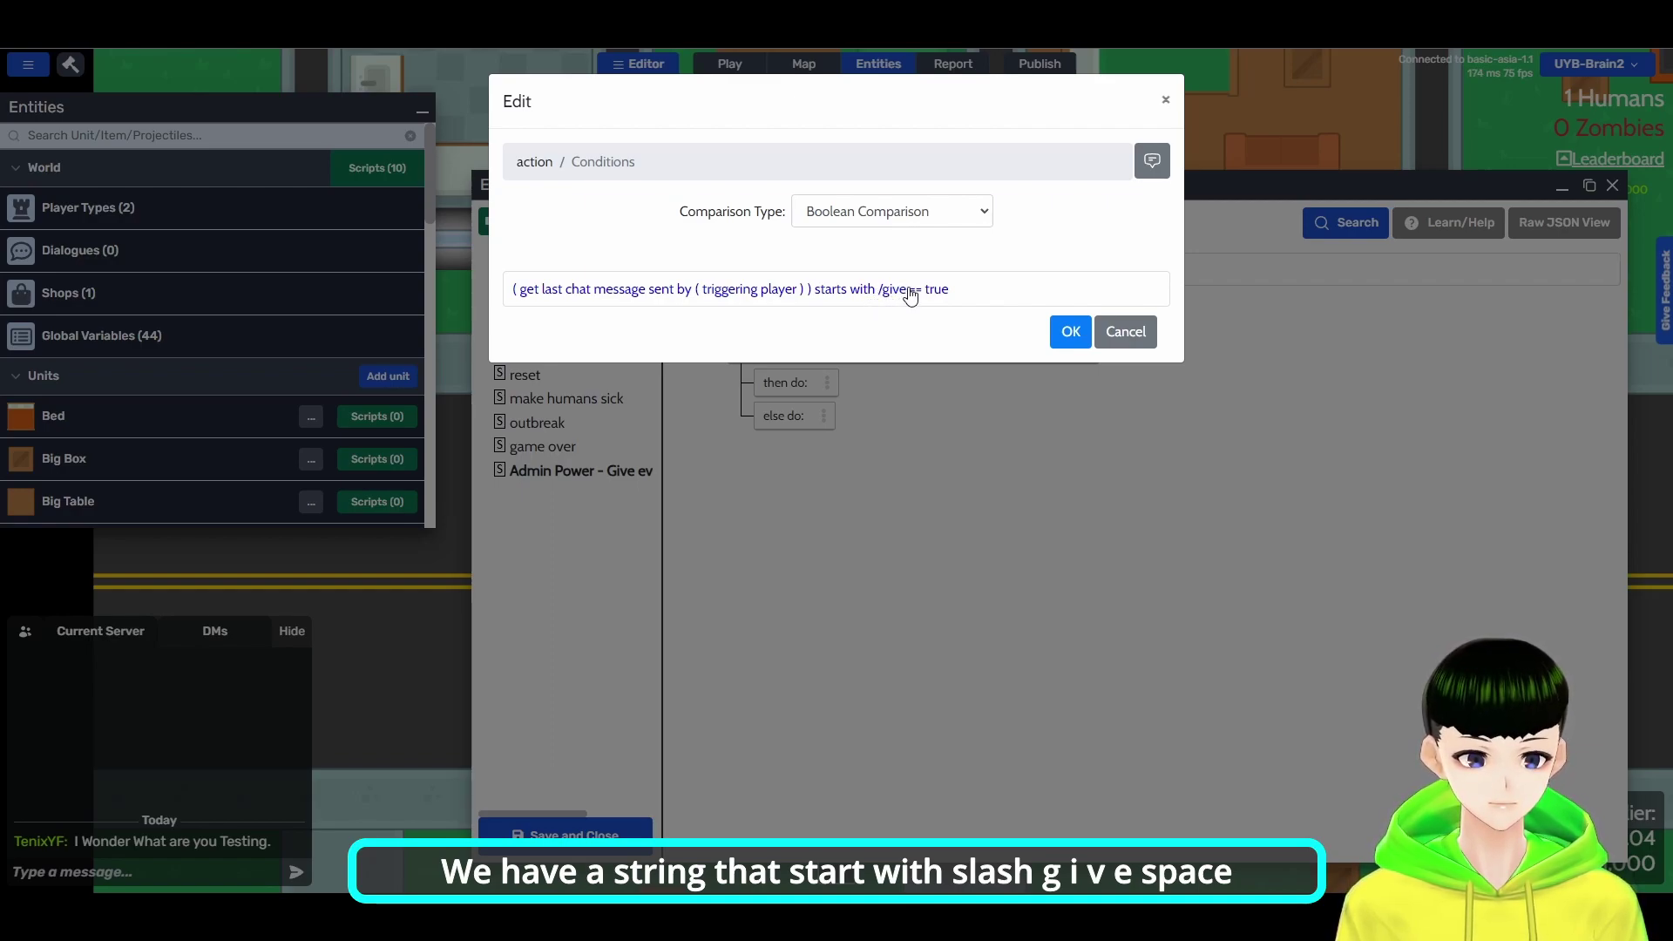
pyautogui.click(1068, 332)
pyautogui.click(1069, 385)
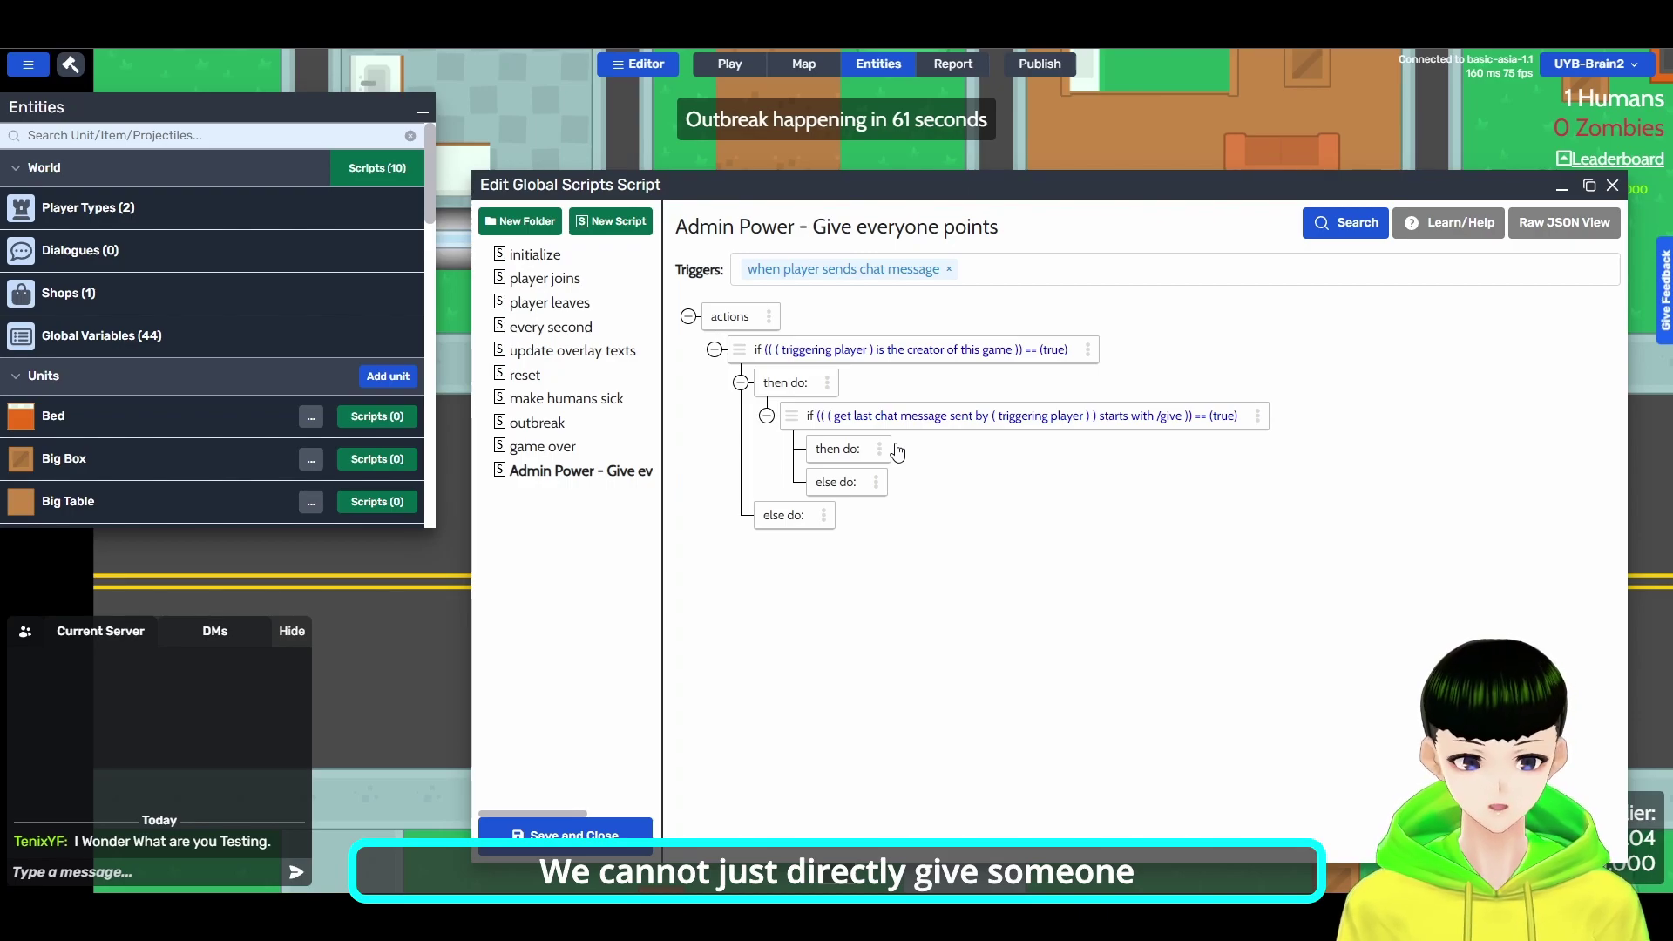
# Add a 'for all players in a player group' loop over human players
pyautogui.click(881, 450)
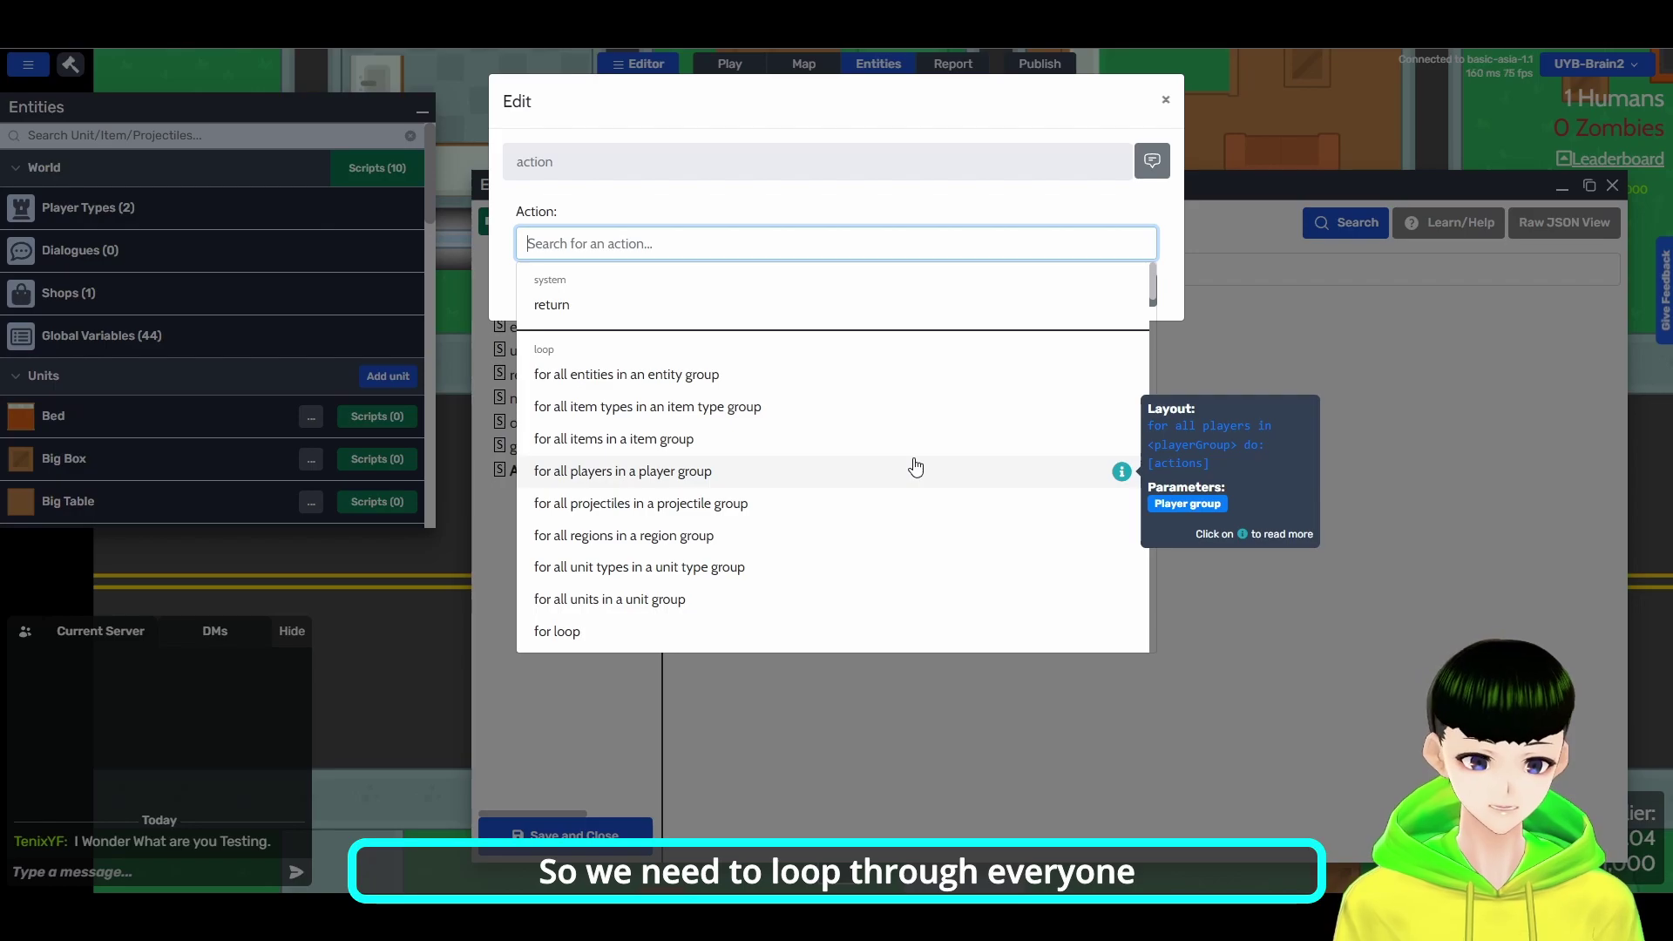
pyautogui.write('for a')
pyautogui.click(626, 538)
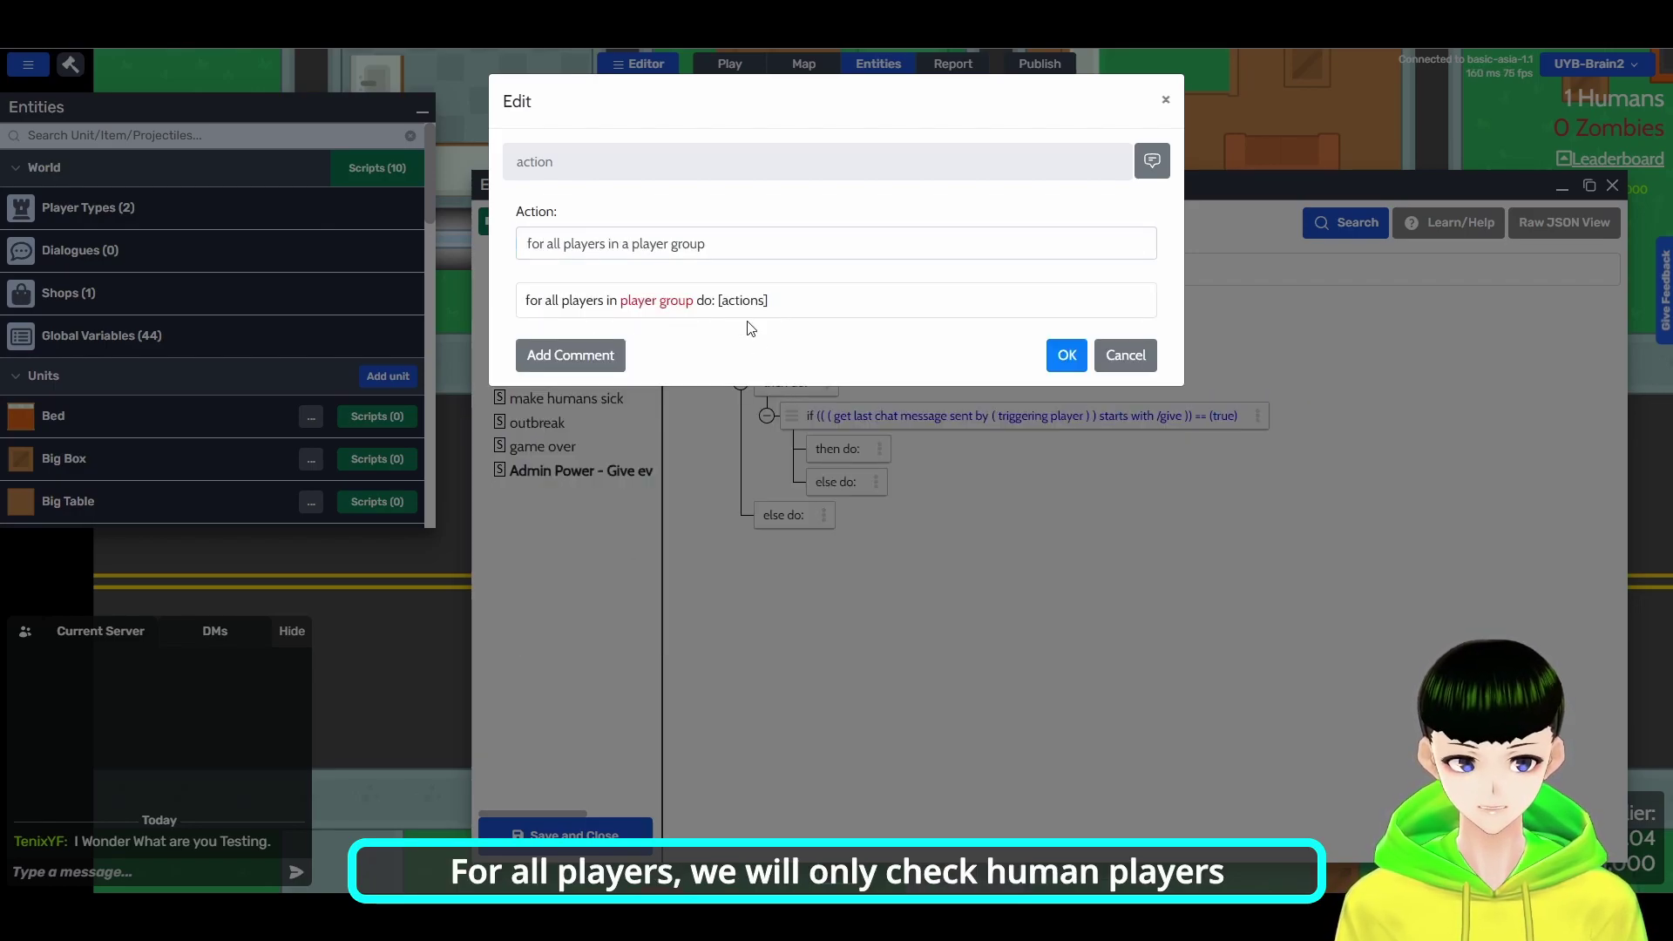
pyautogui.click(664, 301)
pyautogui.click(743, 217)
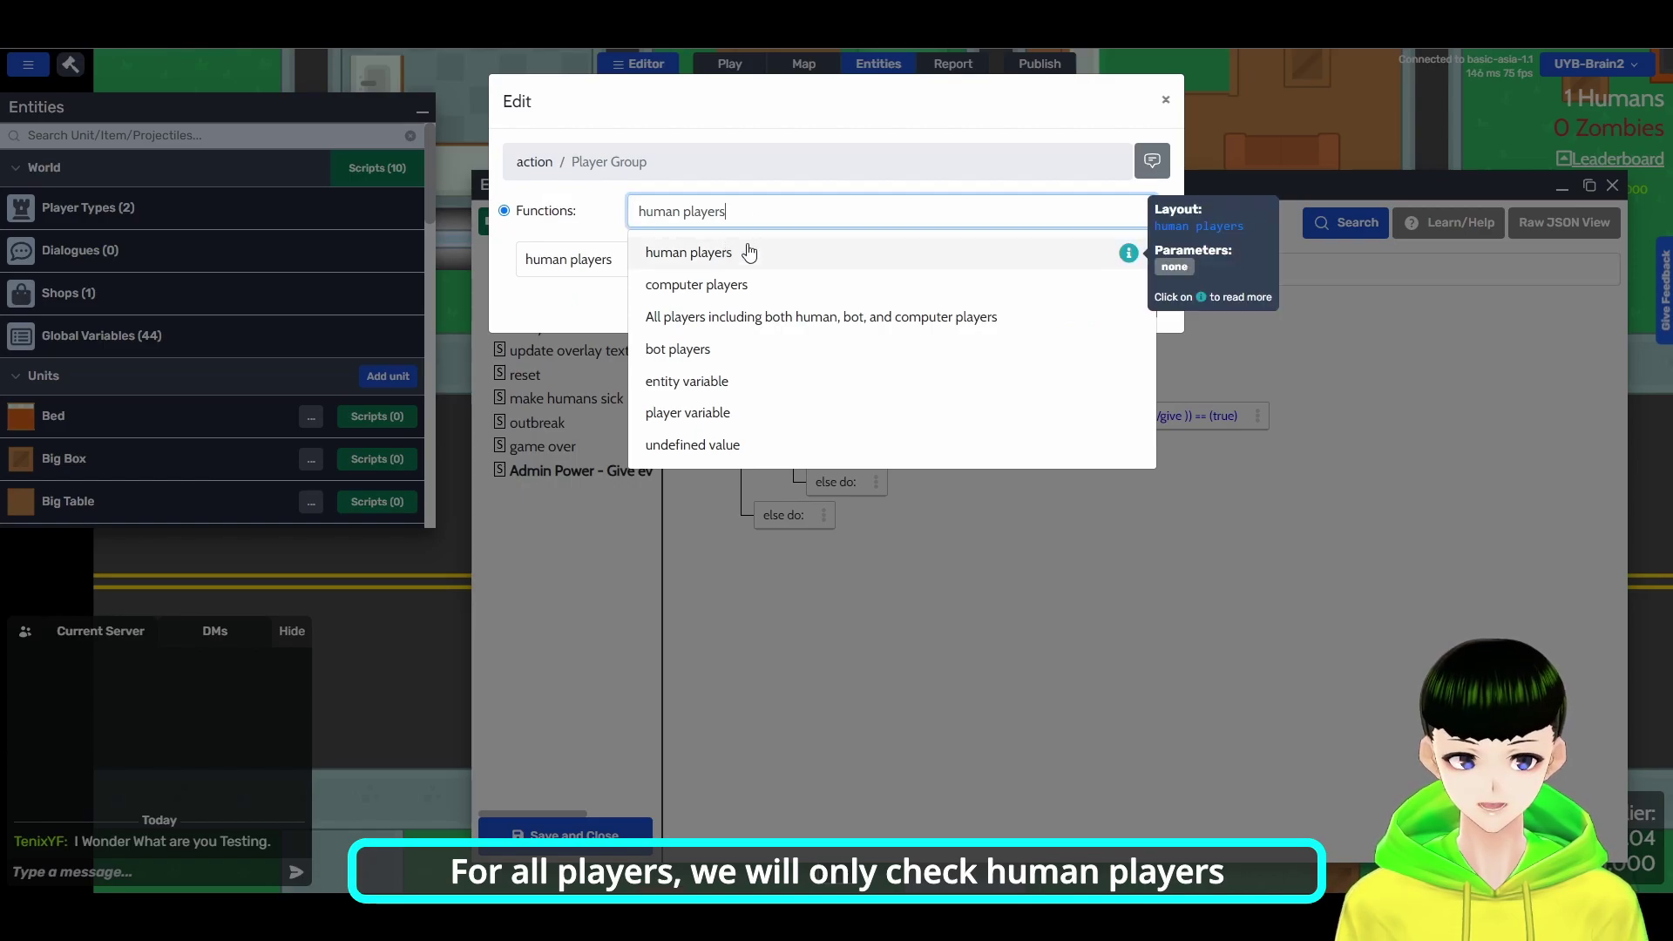
pyautogui.click(748, 251)
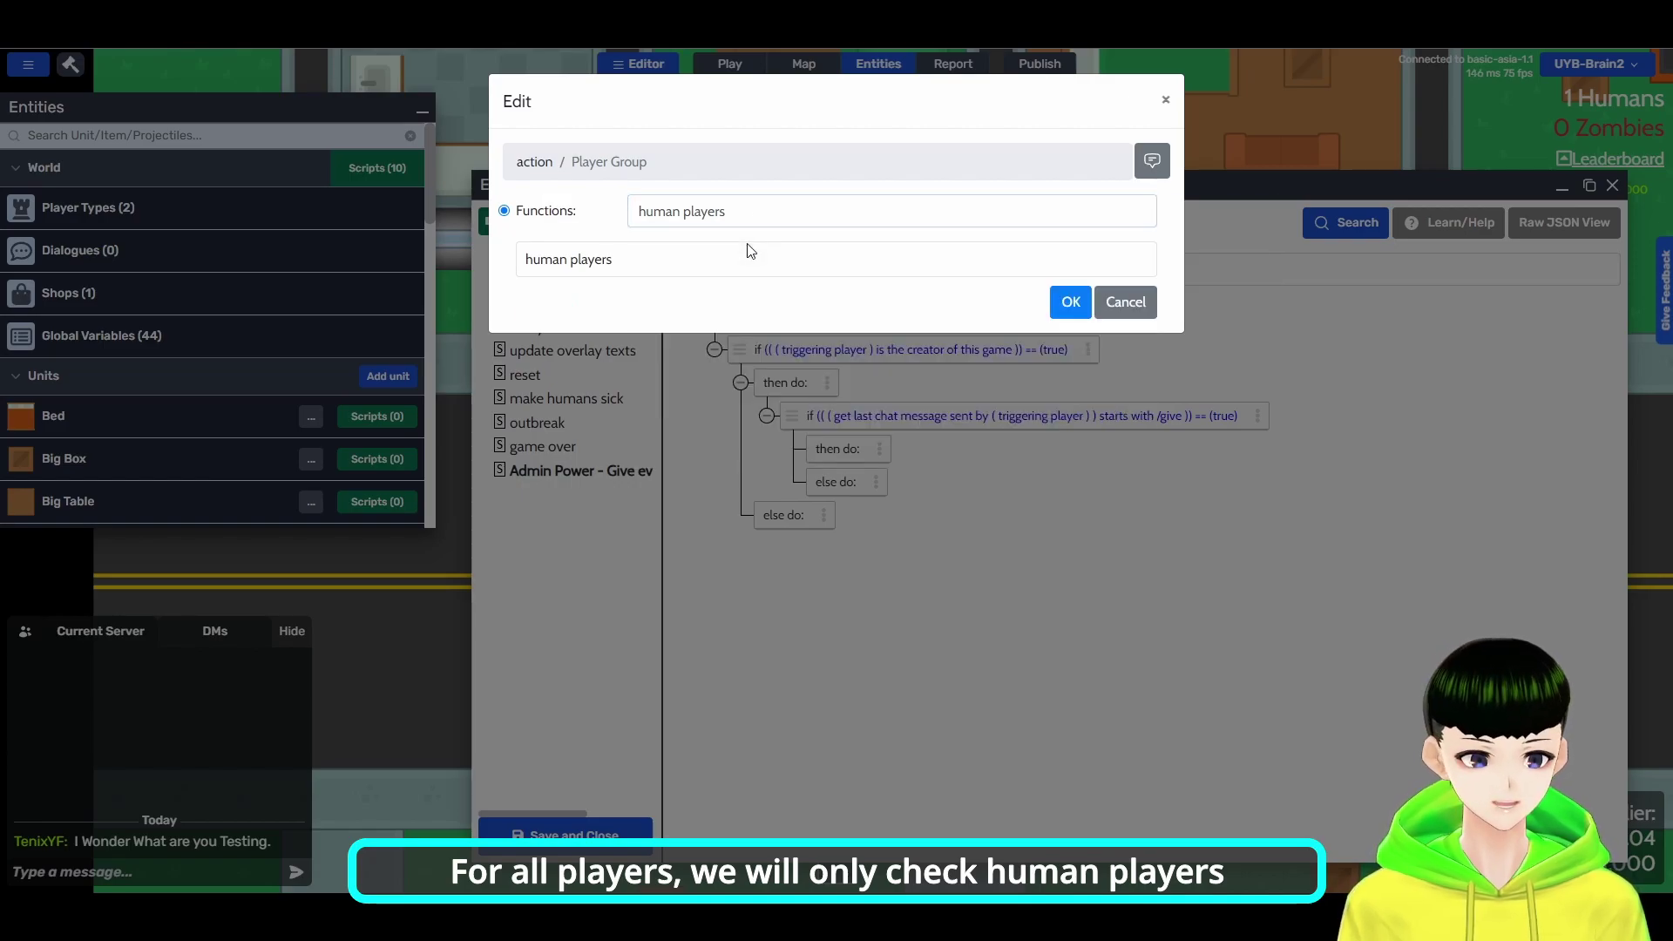
pyautogui.click(803, 225)
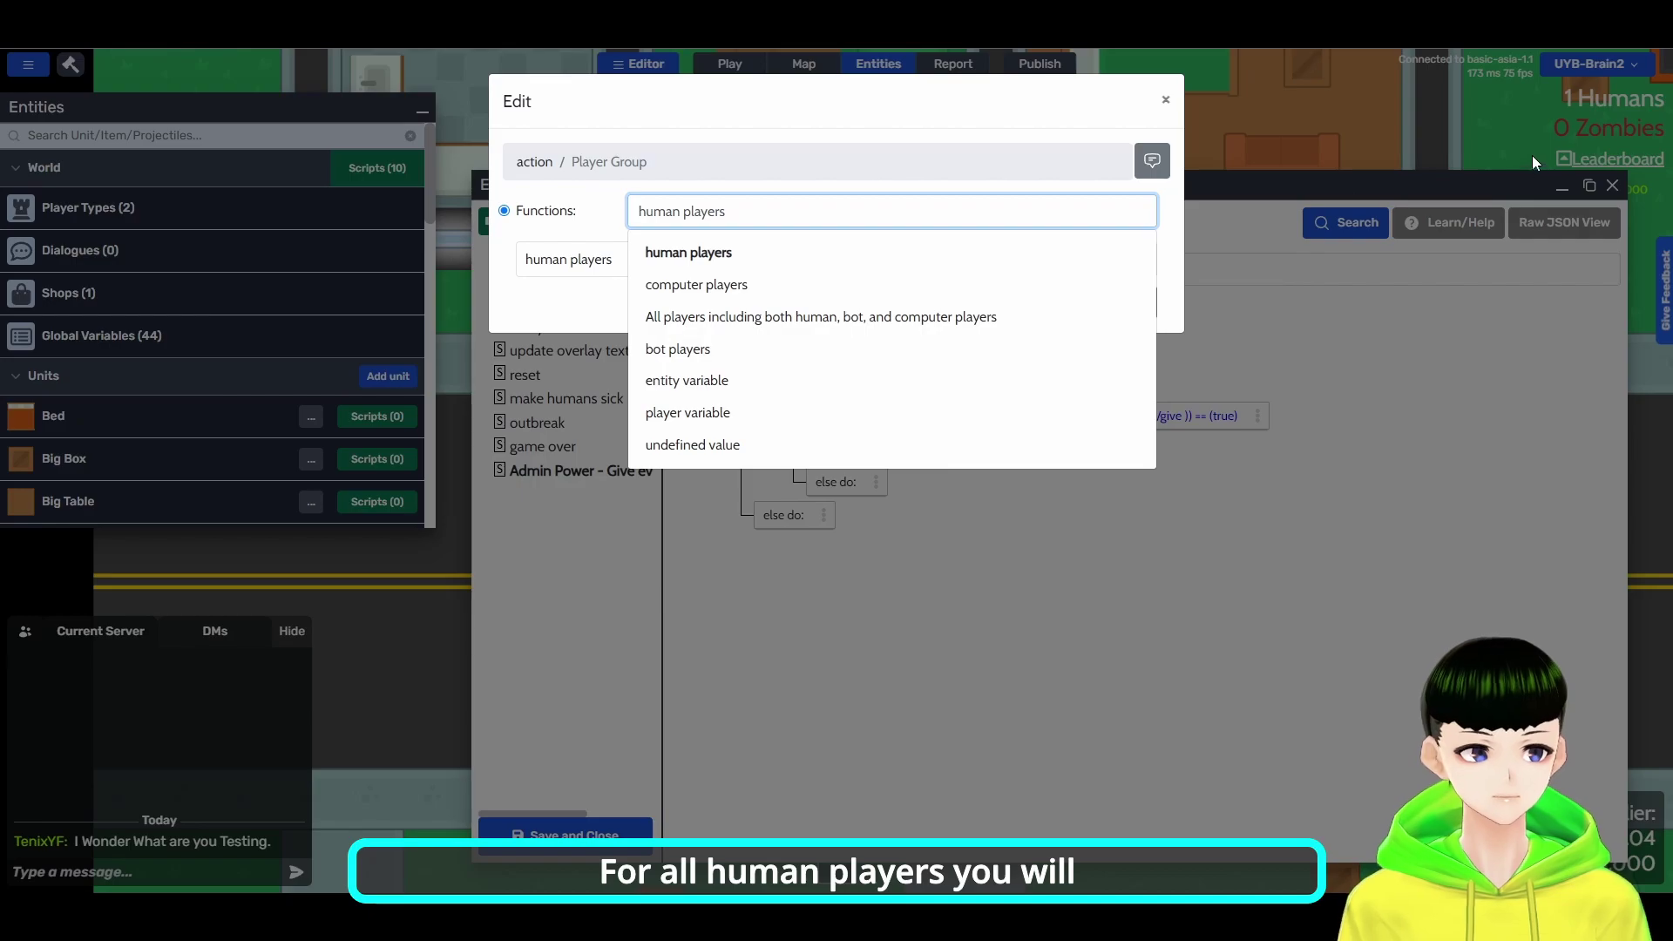
pyautogui.click(779, 252)
pyautogui.click(1071, 302)
pyautogui.click(1065, 354)
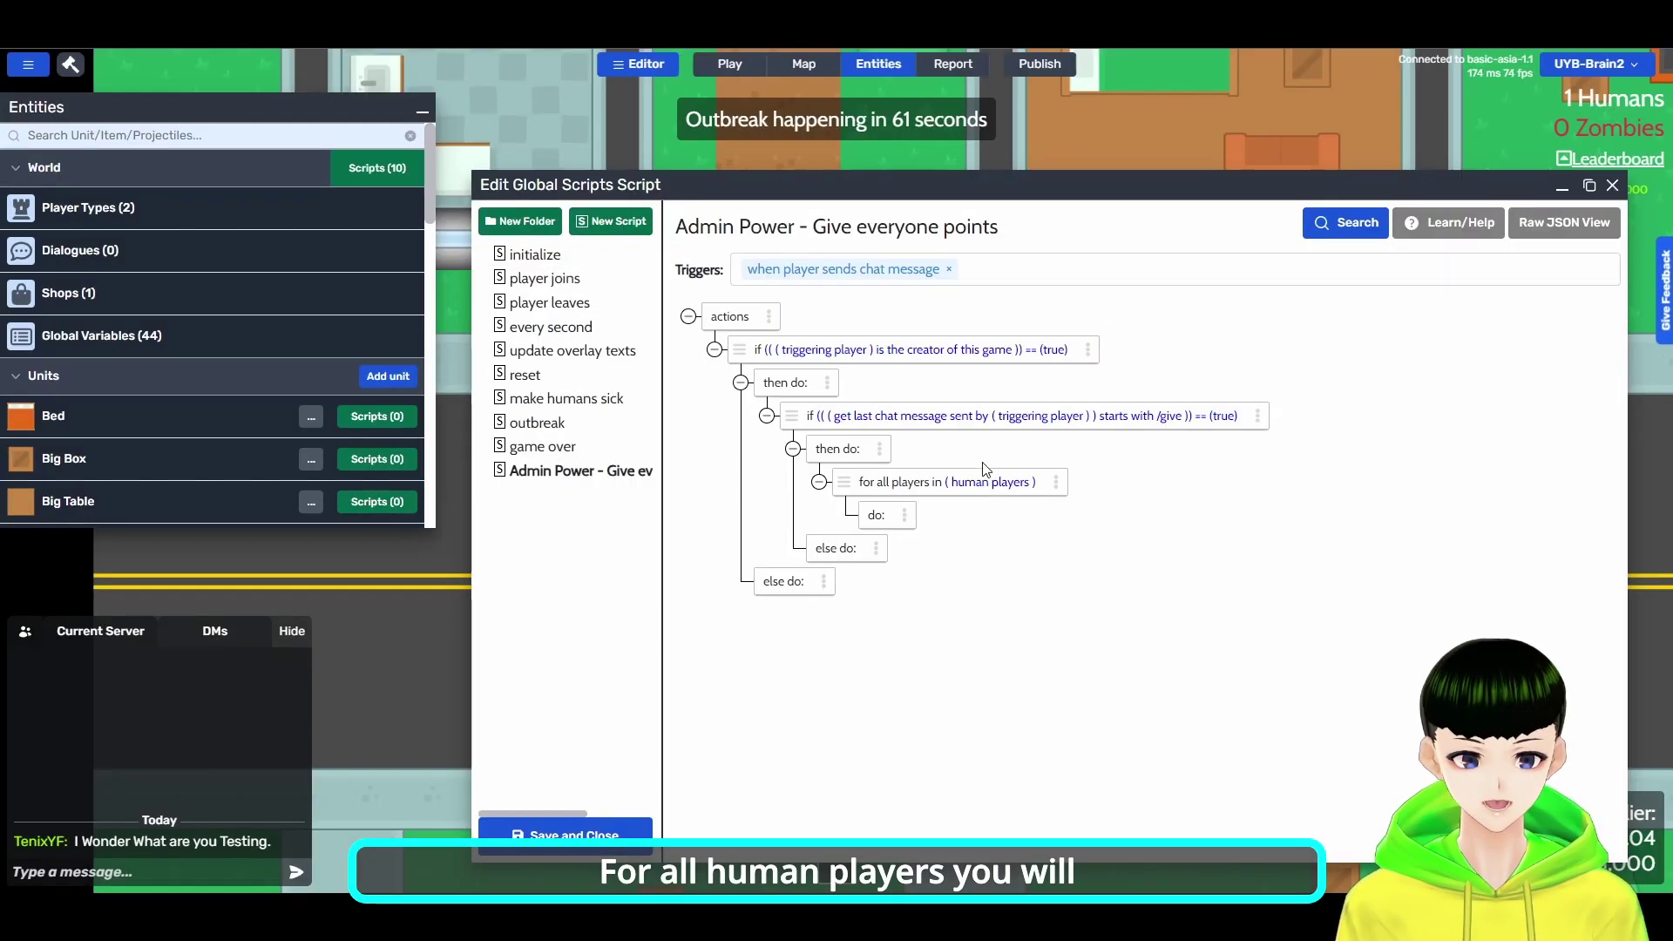
pyautogui.rightClick(909, 514)
# Add a set player attribute action inside the loop, with attribute Points
pyautogui.click(938, 523)
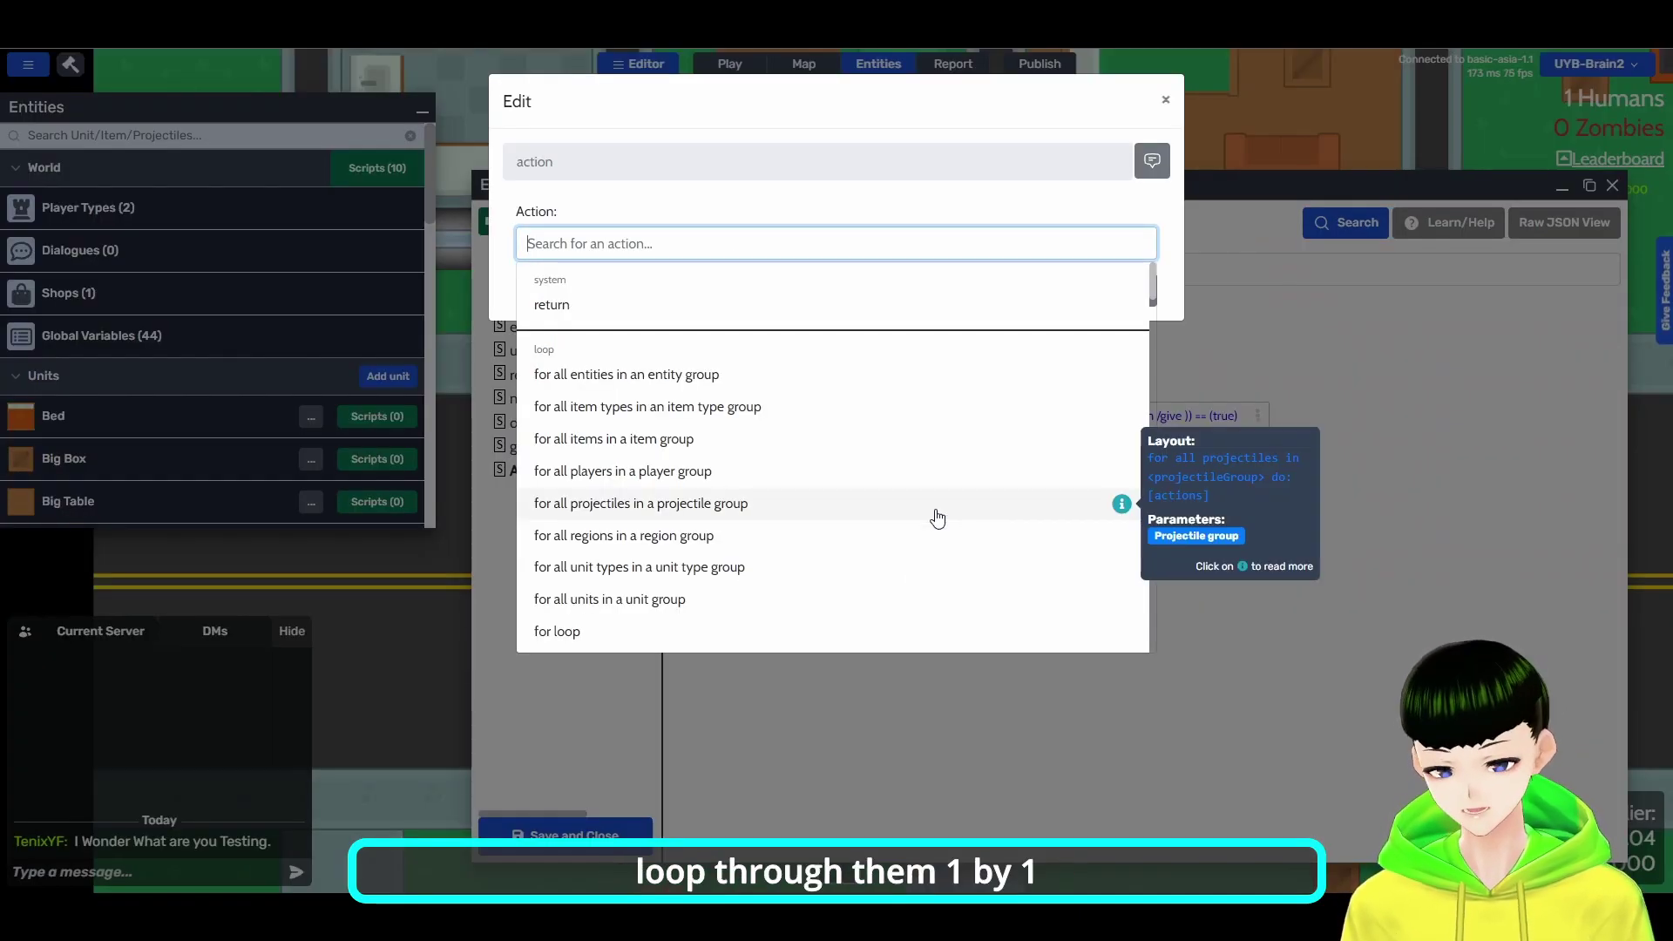
pyautogui.write('set pl')
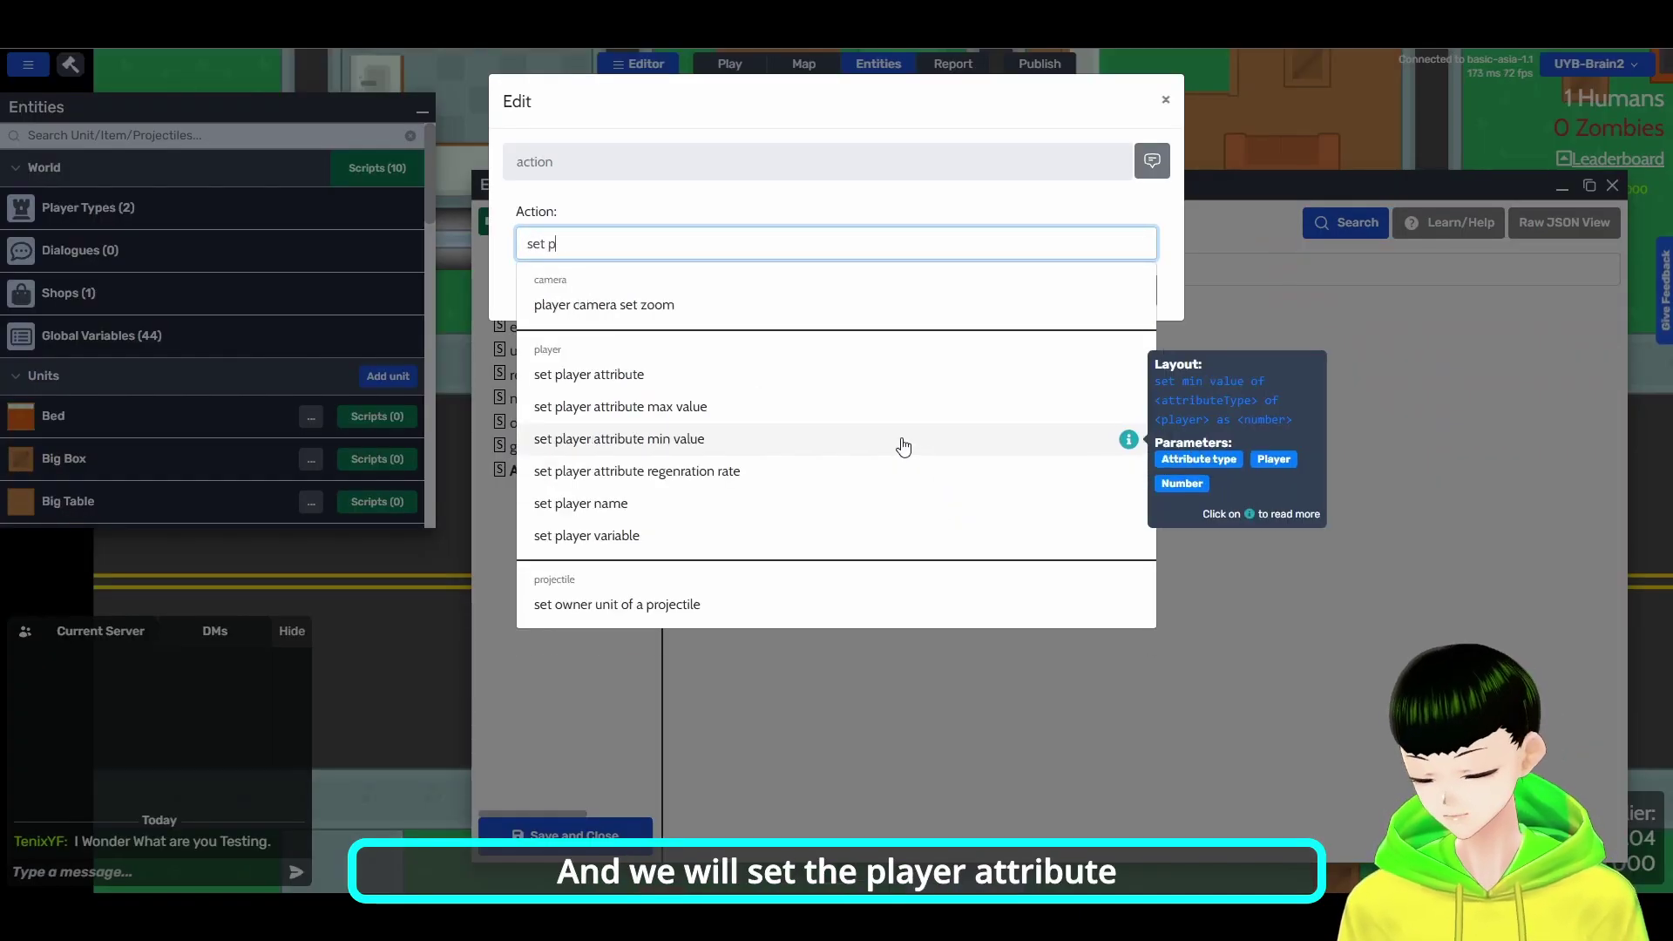
pyautogui.write('ayer attr')
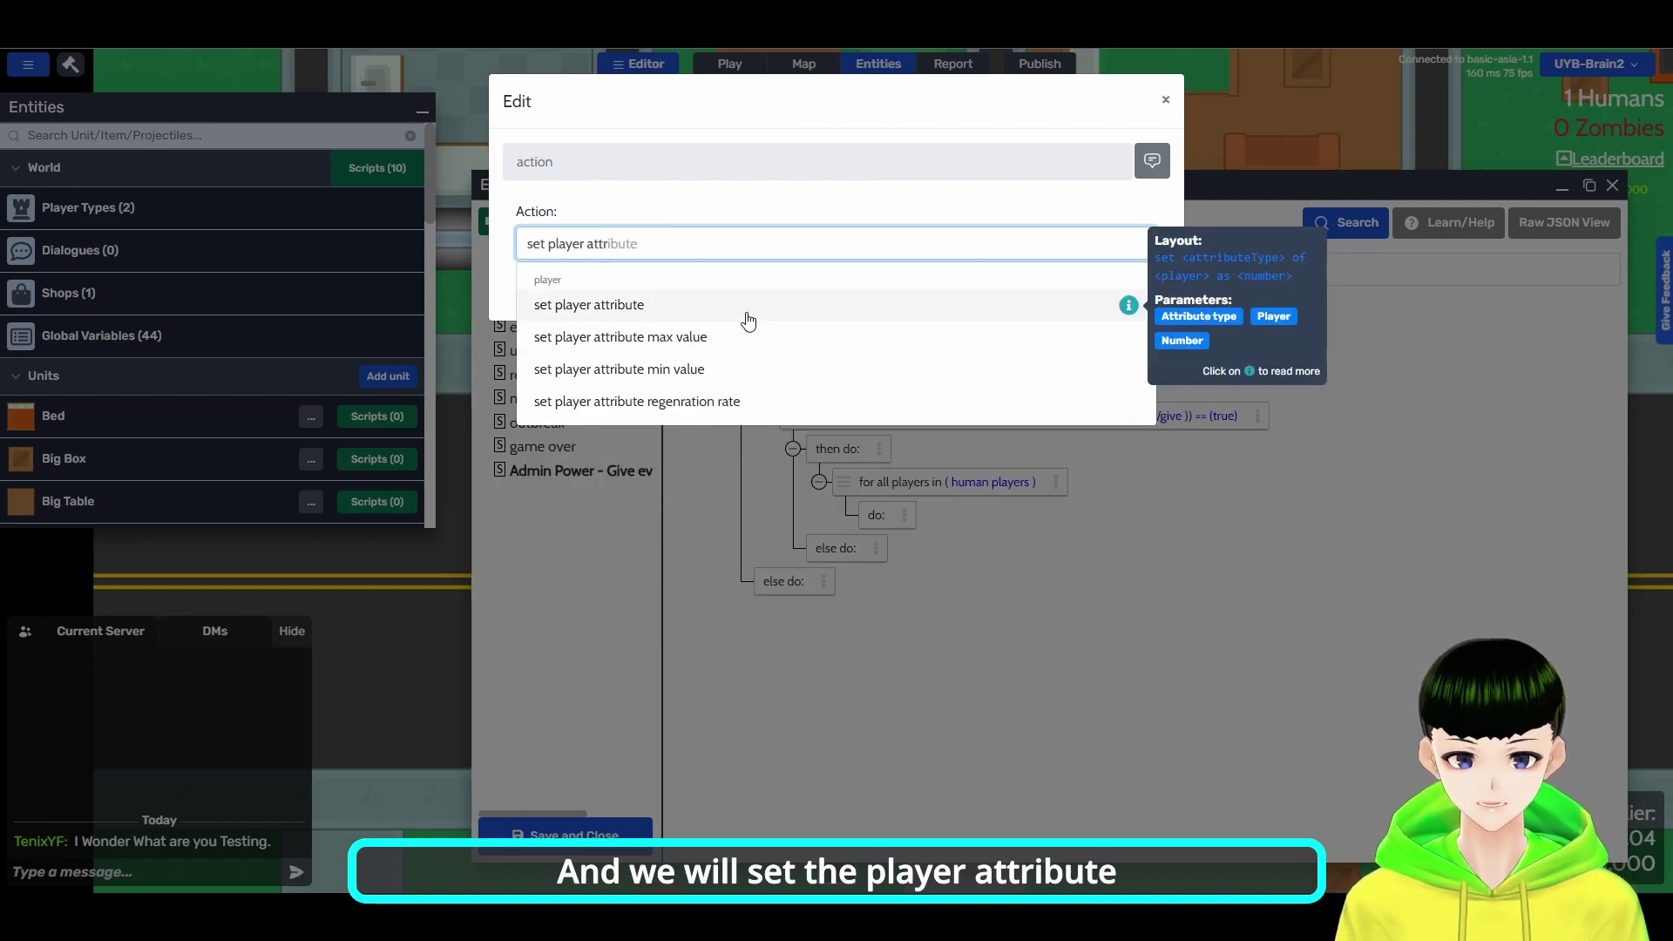
pyautogui.click(747, 315)
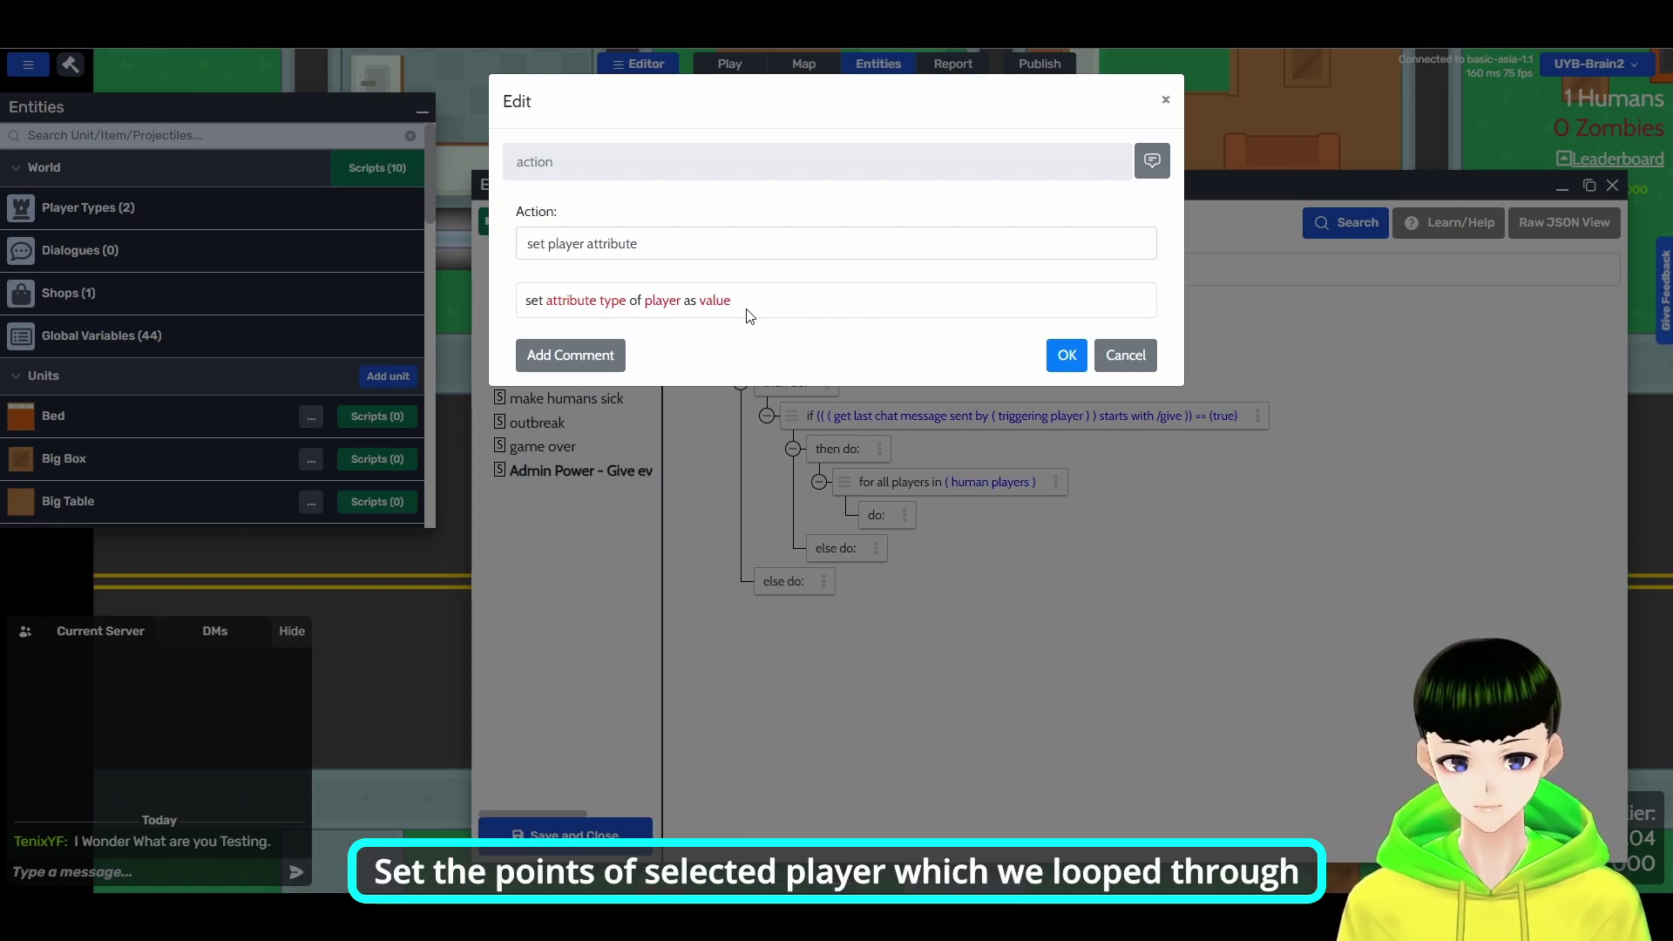
pyautogui.click(612, 302)
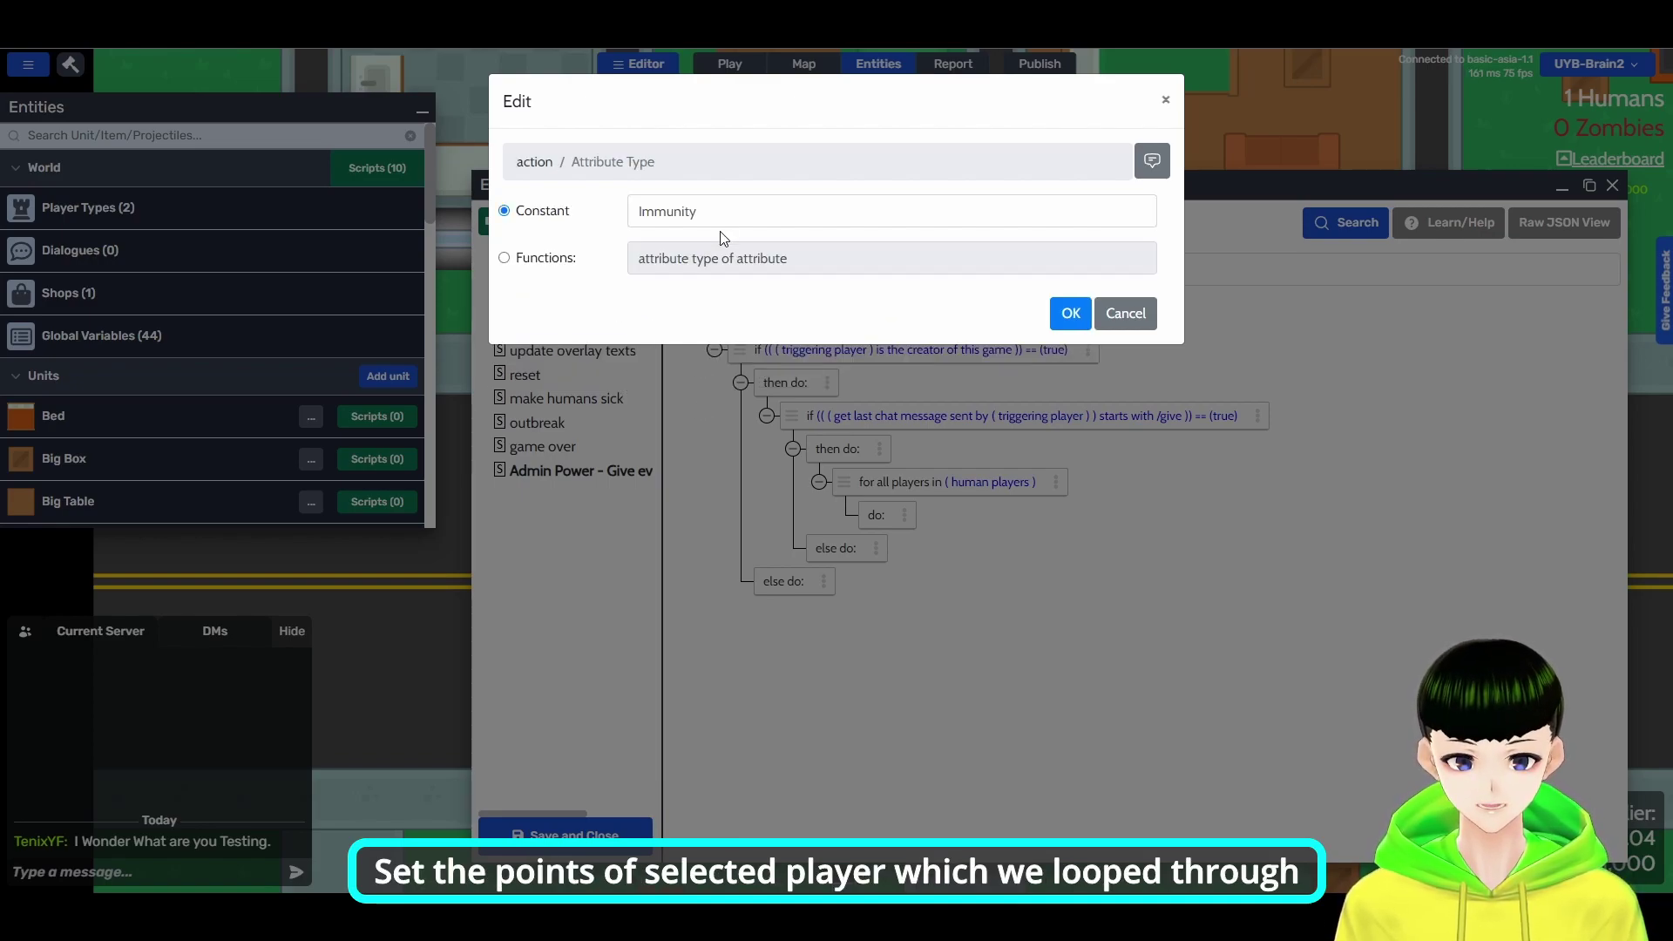
pyautogui.click(721, 230)
pyautogui.click(723, 273)
pyautogui.click(1058, 315)
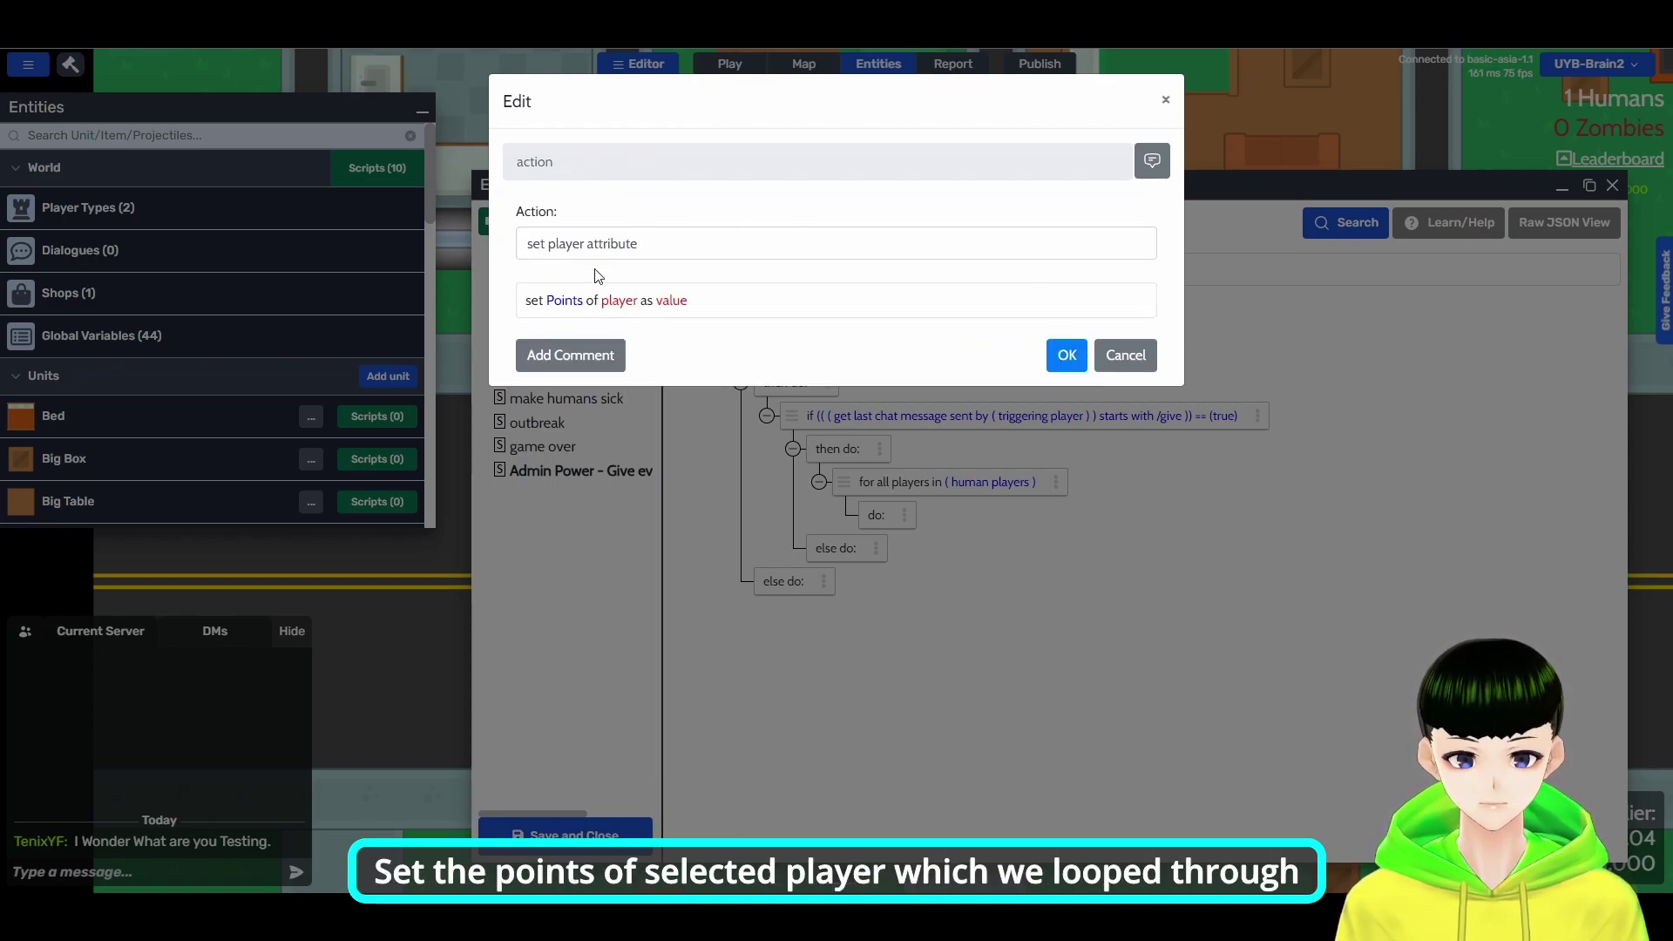
# Set the action's player to the loop's selected player
pyautogui.click(617, 304)
pyautogui.click(541, 261)
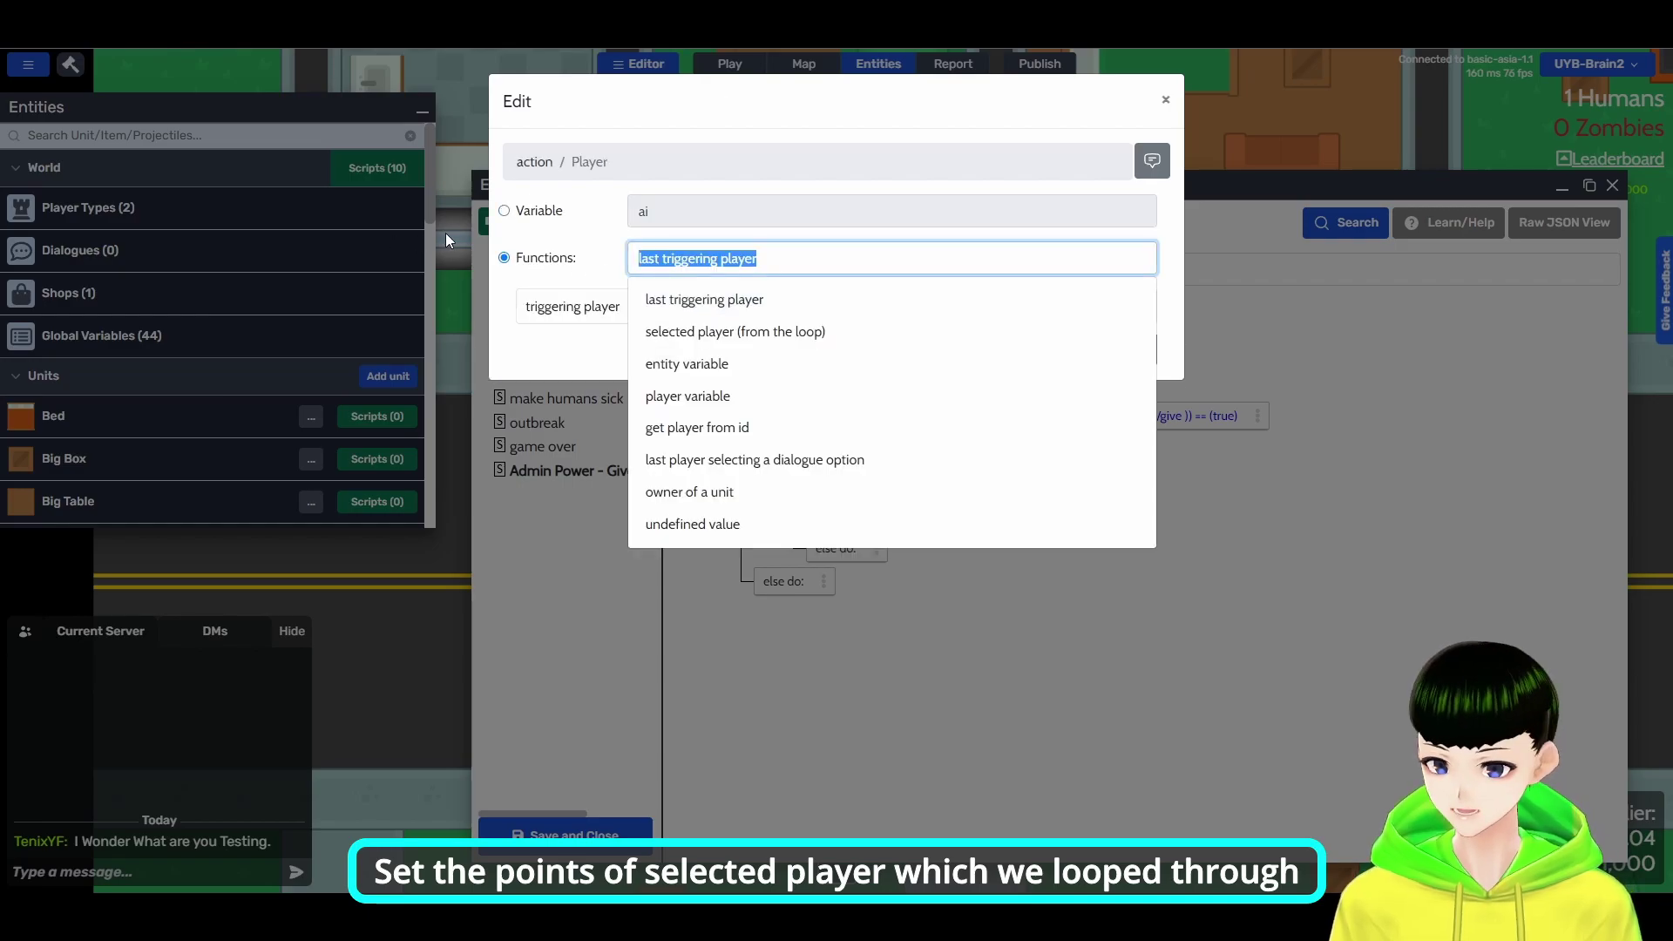
pyautogui.write('sel')
pyautogui.click(780, 296)
pyautogui.click(1071, 352)
pyautogui.click(739, 300)
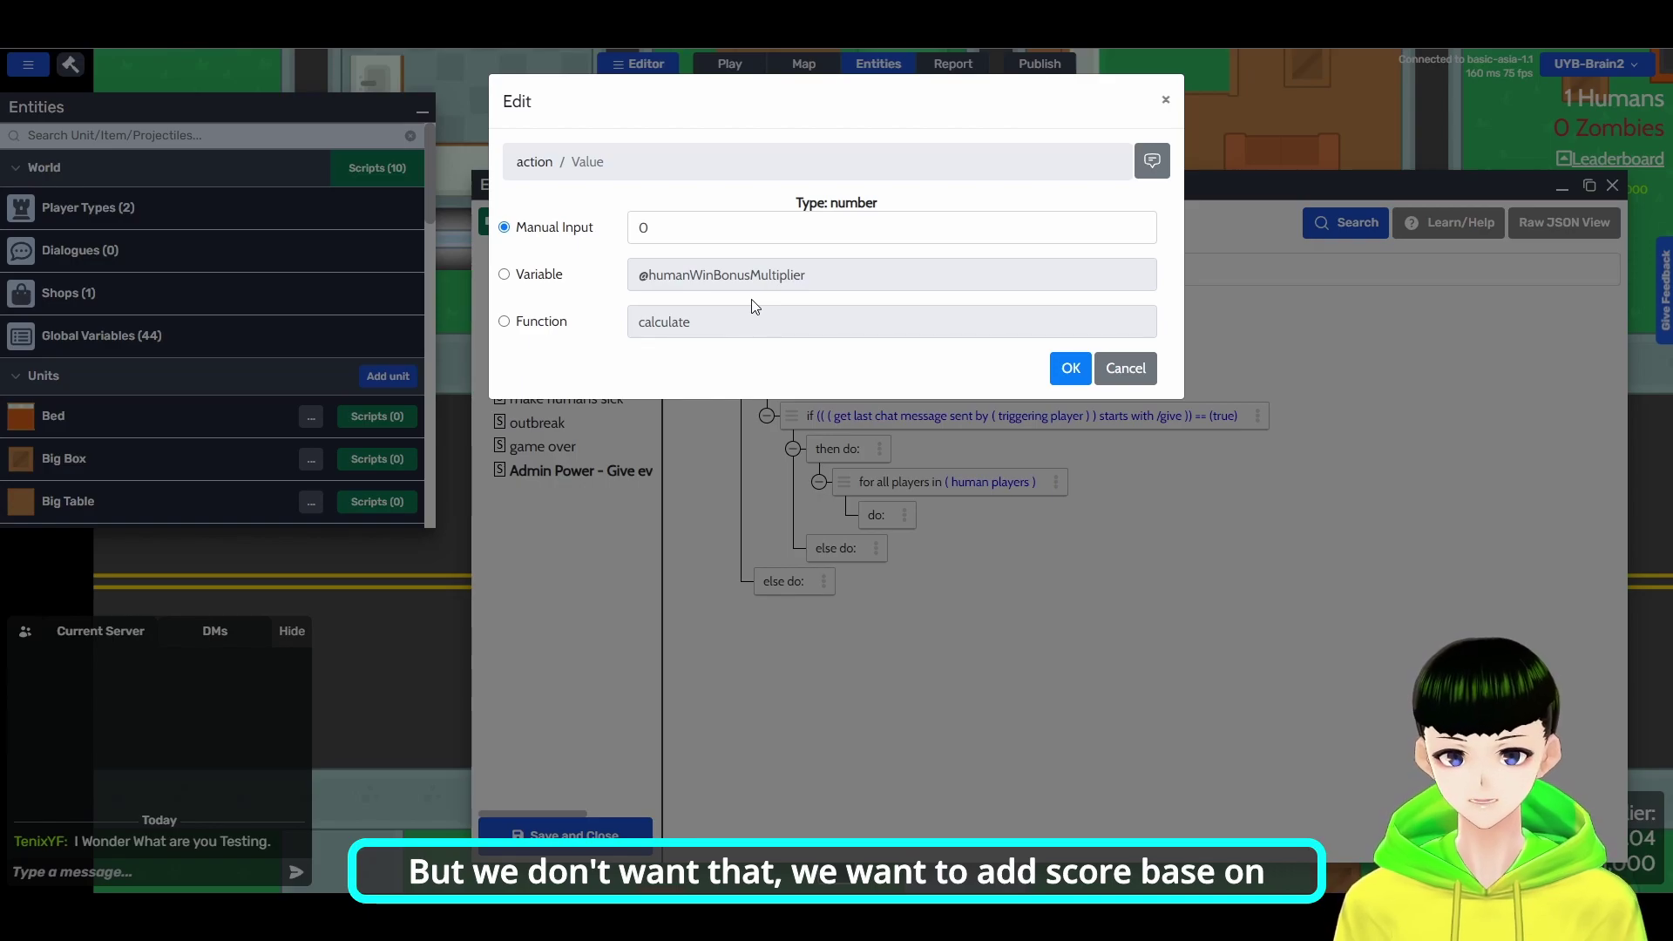
# Make the value a calculation whose first operand is a player attribute
pyautogui.click(530, 322)
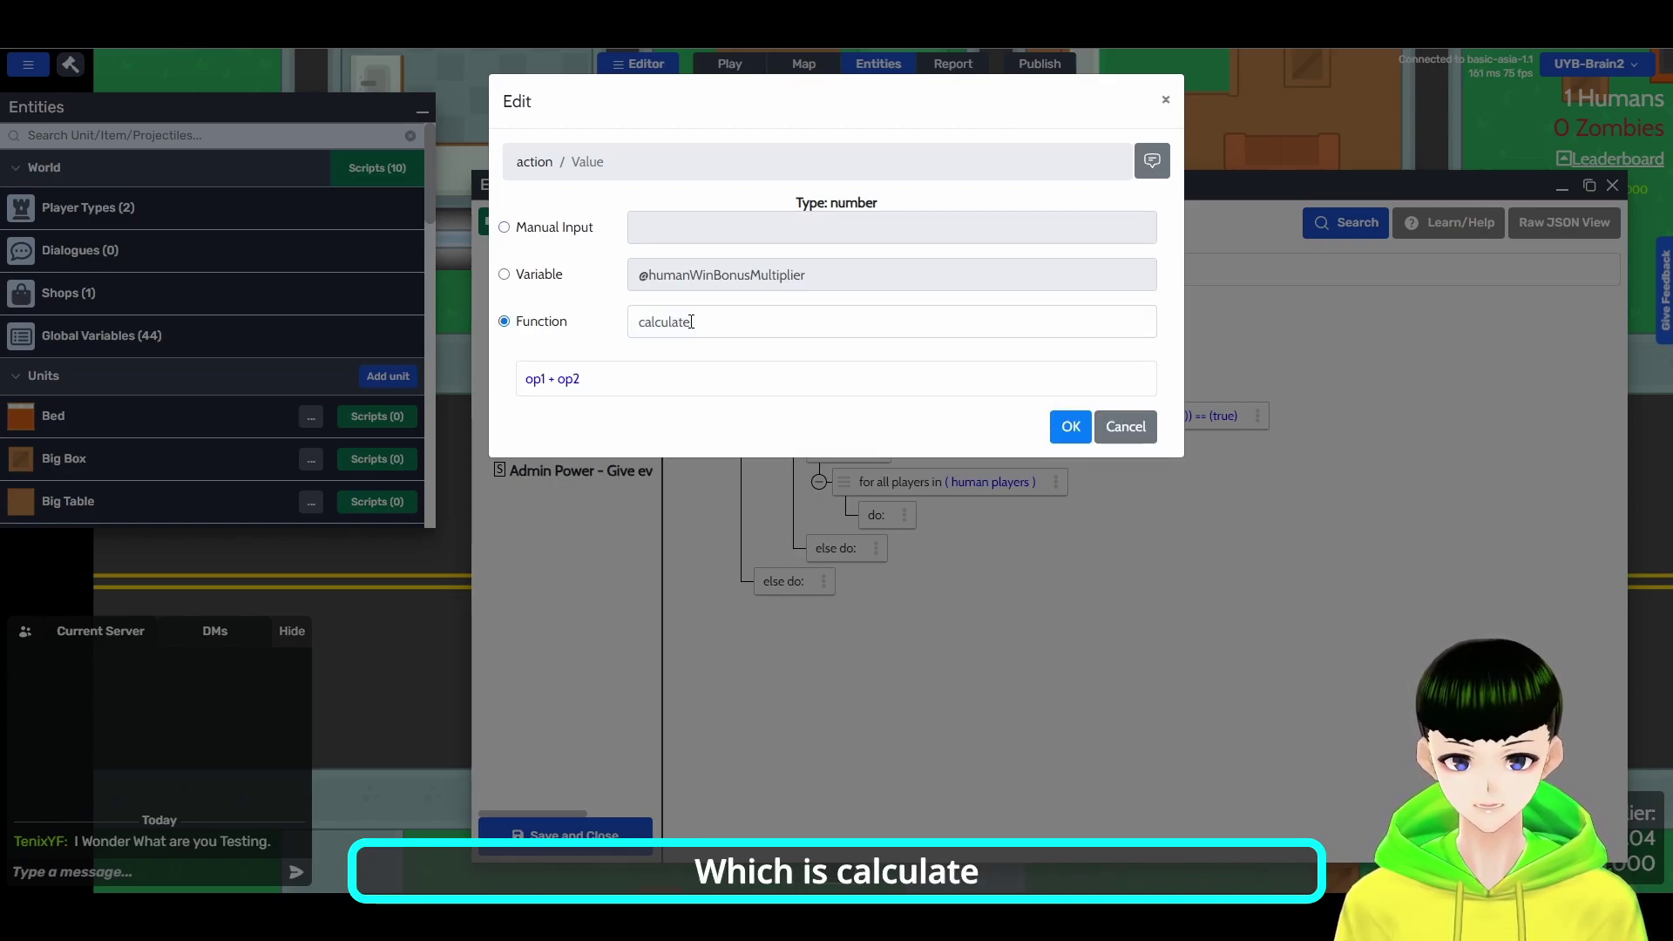
pyautogui.click(540, 383)
pyautogui.click(540, 322)
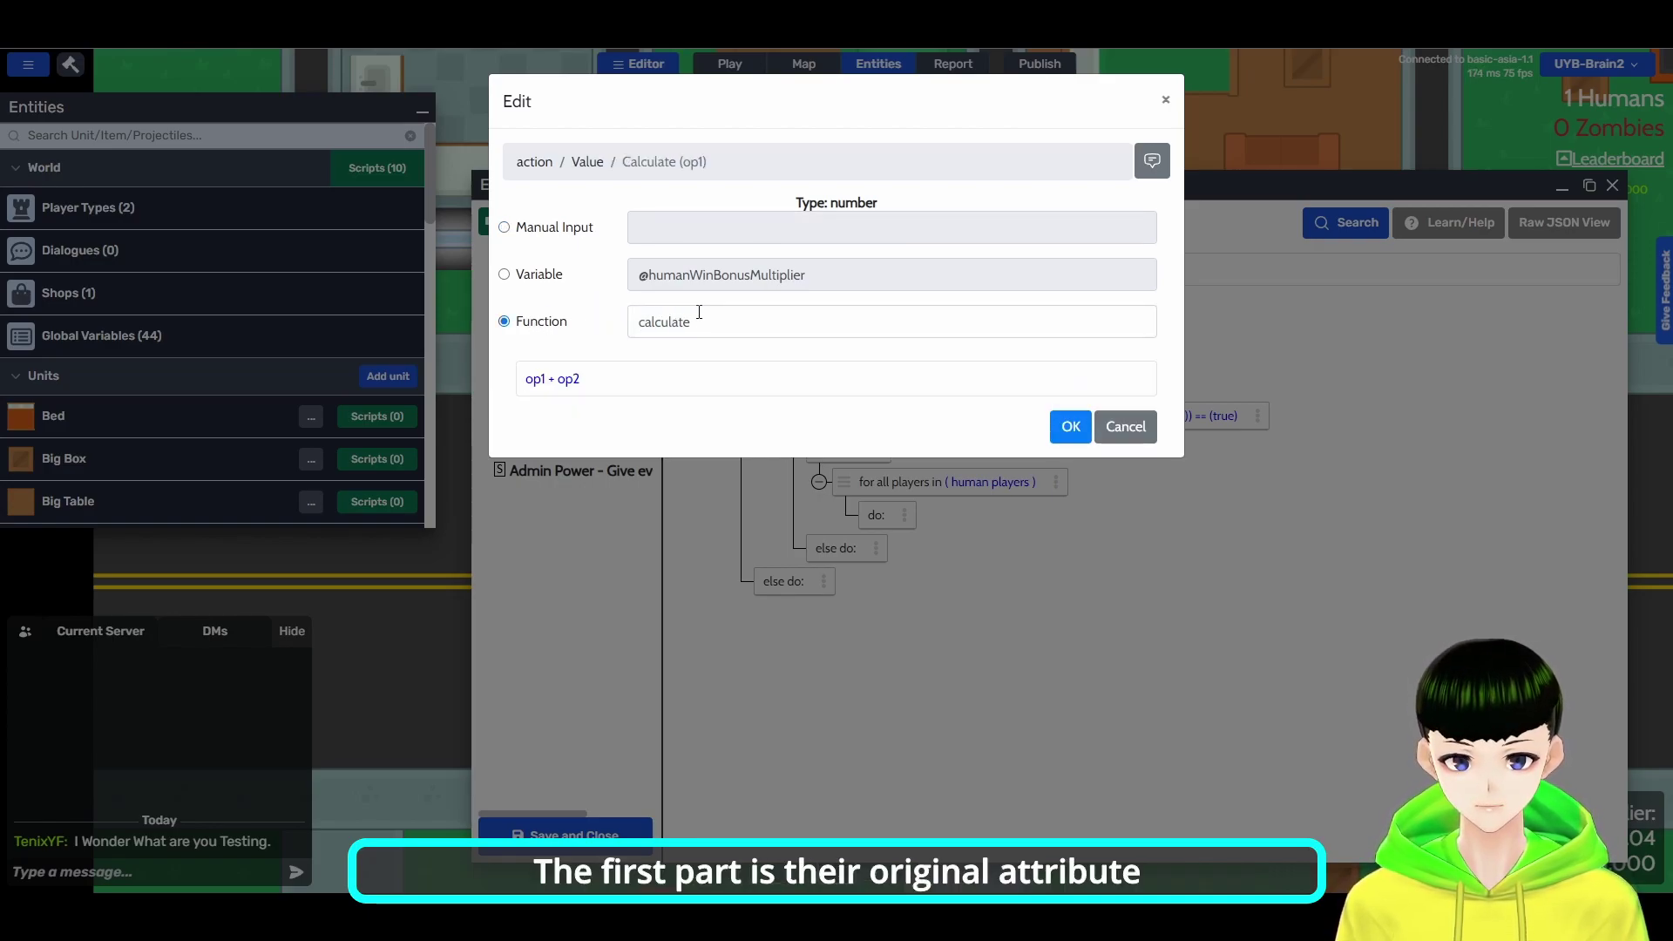
pyautogui.write('at')
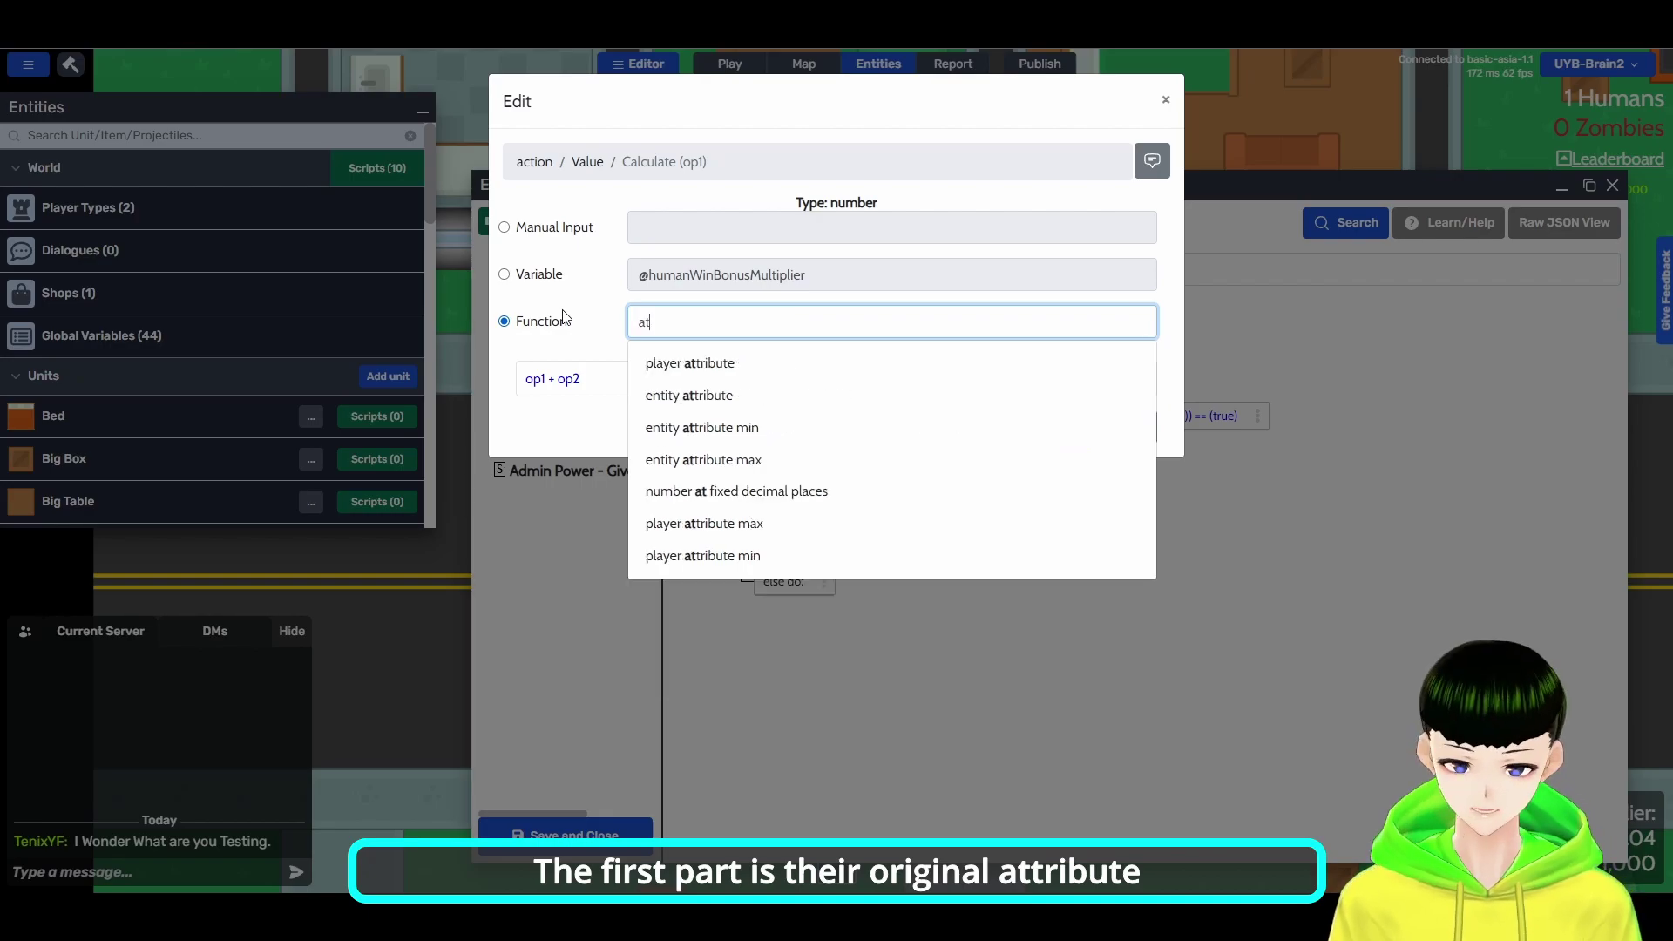
pyautogui.write('t')
pyautogui.click(697, 362)
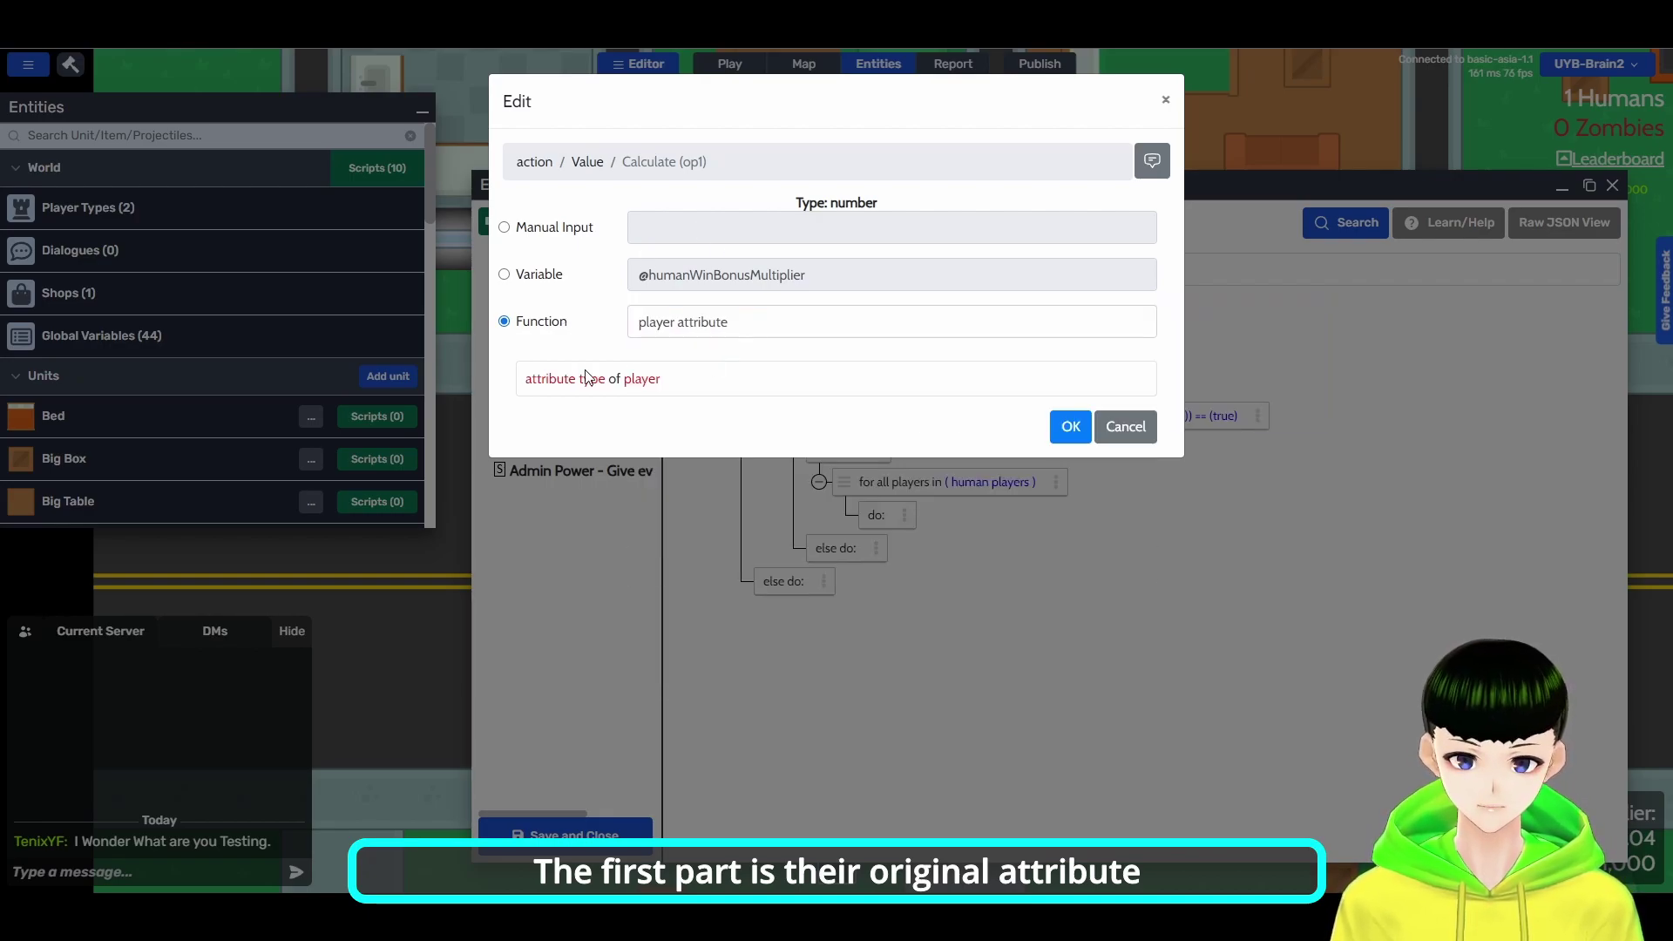
# Set the first operand to the Points of the selected player
pyautogui.click(552, 378)
pyautogui.click(762, 211)
pyautogui.click(713, 282)
pyautogui.click(1070, 314)
pyautogui.click(598, 384)
pyautogui.click(692, 254)
pyautogui.write('sel')
pyautogui.click(796, 296)
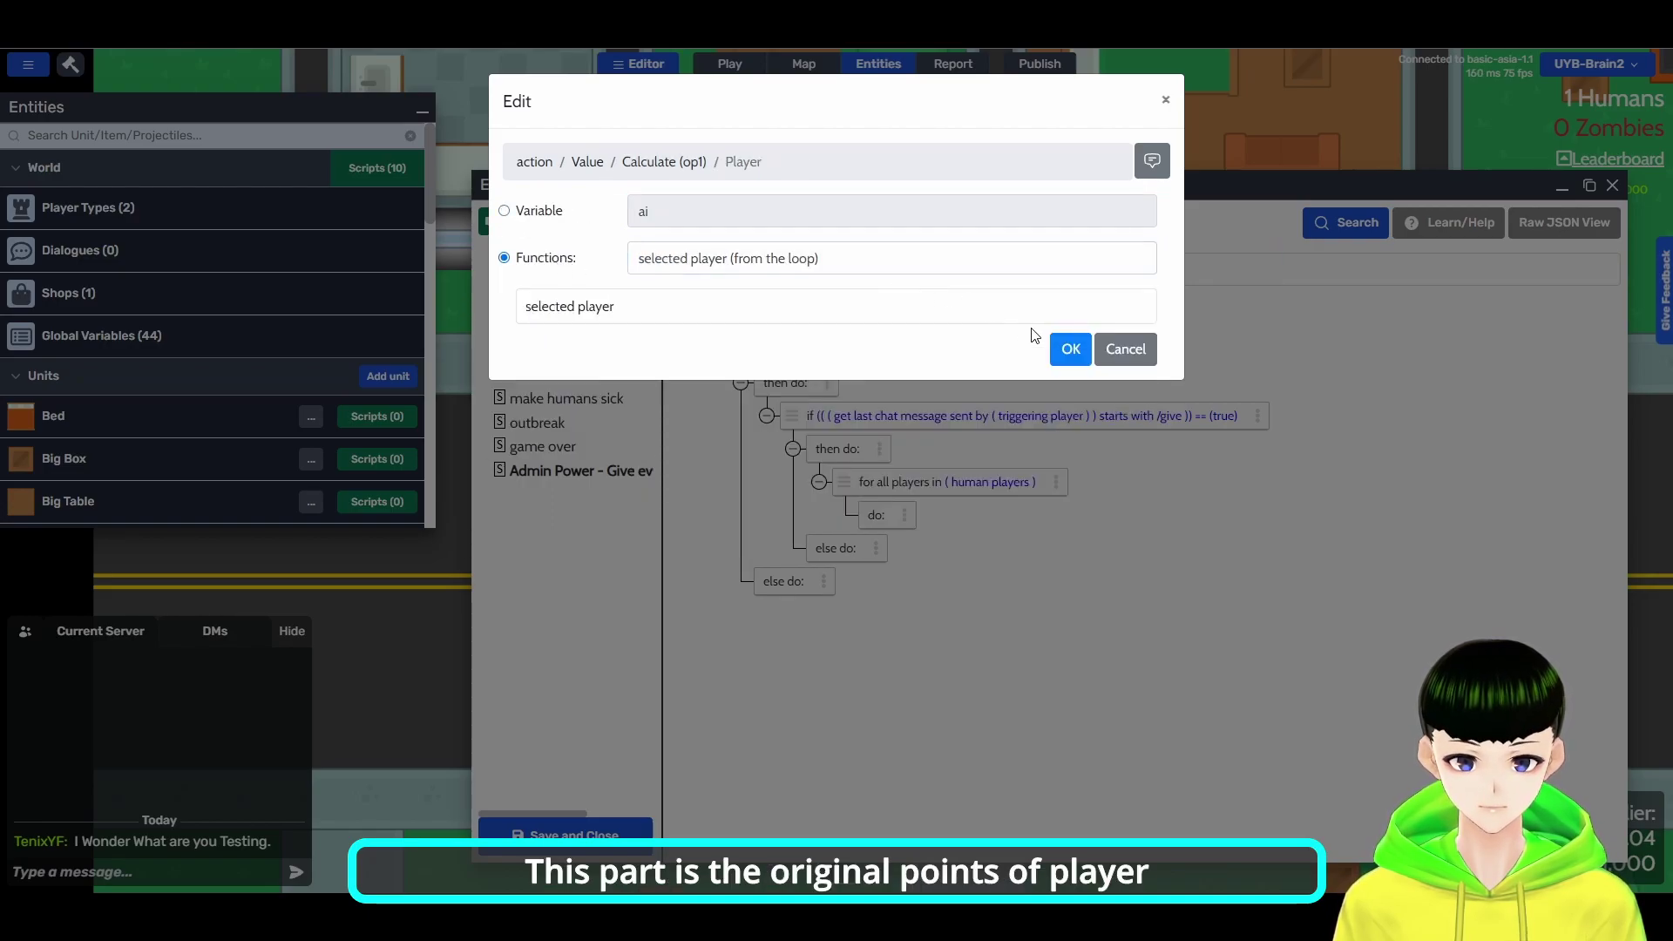
pyautogui.click(1070, 349)
pyautogui.click(1071, 424)
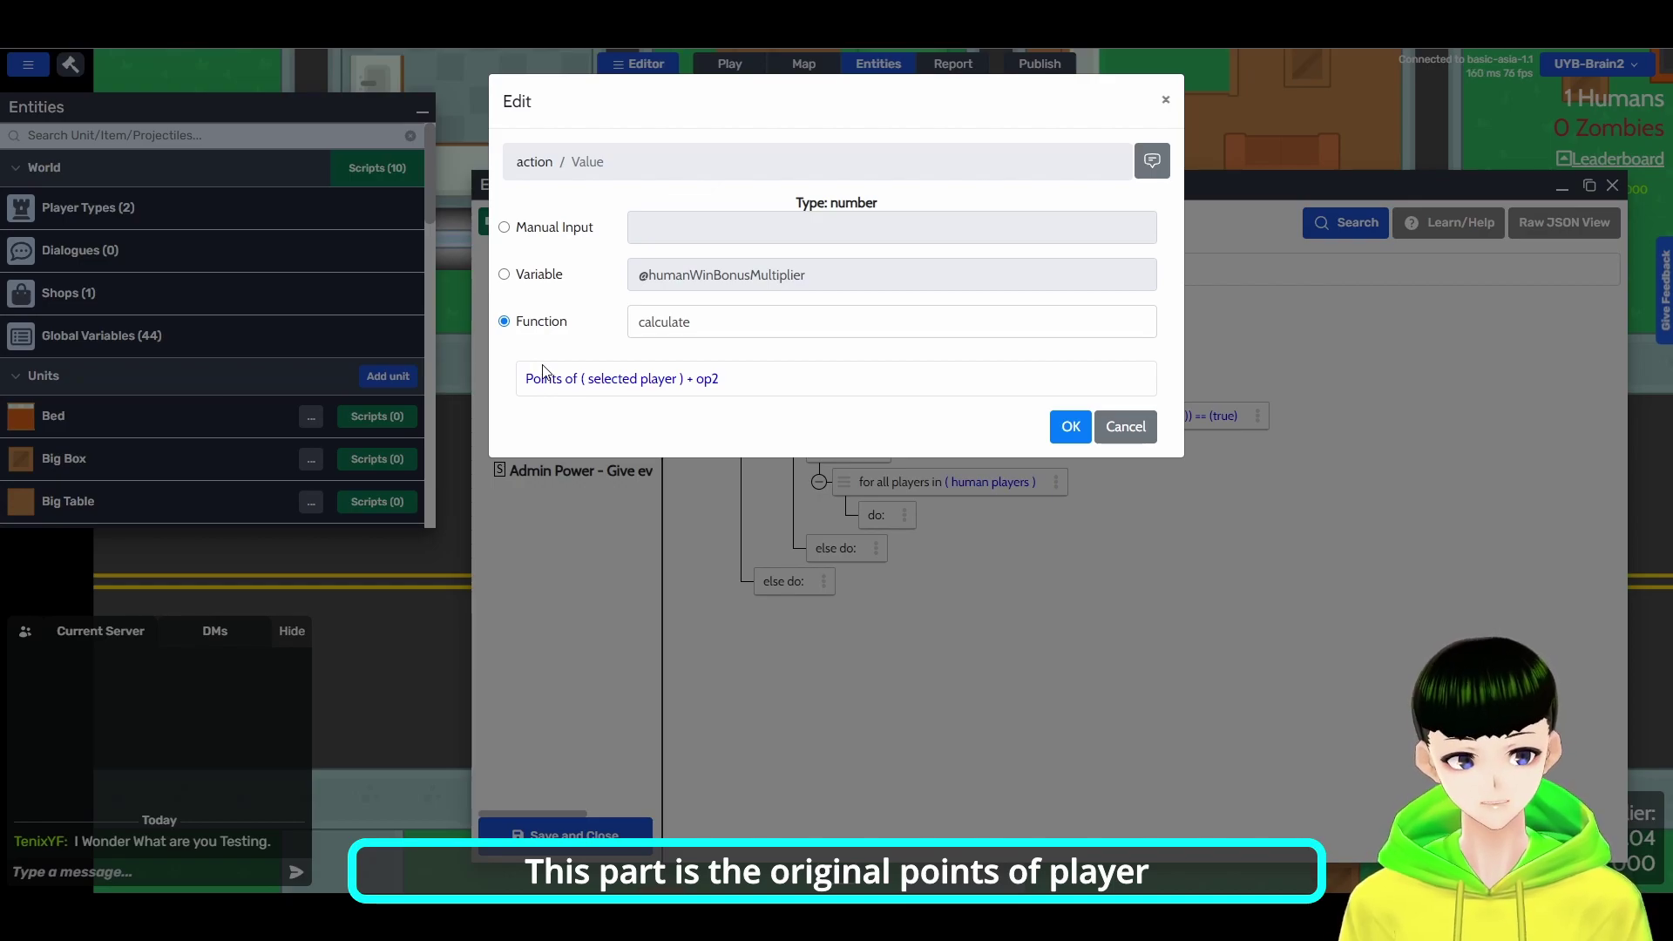
# Switch the second operand to the 'convert string to number' function
pyautogui.click(708, 380)
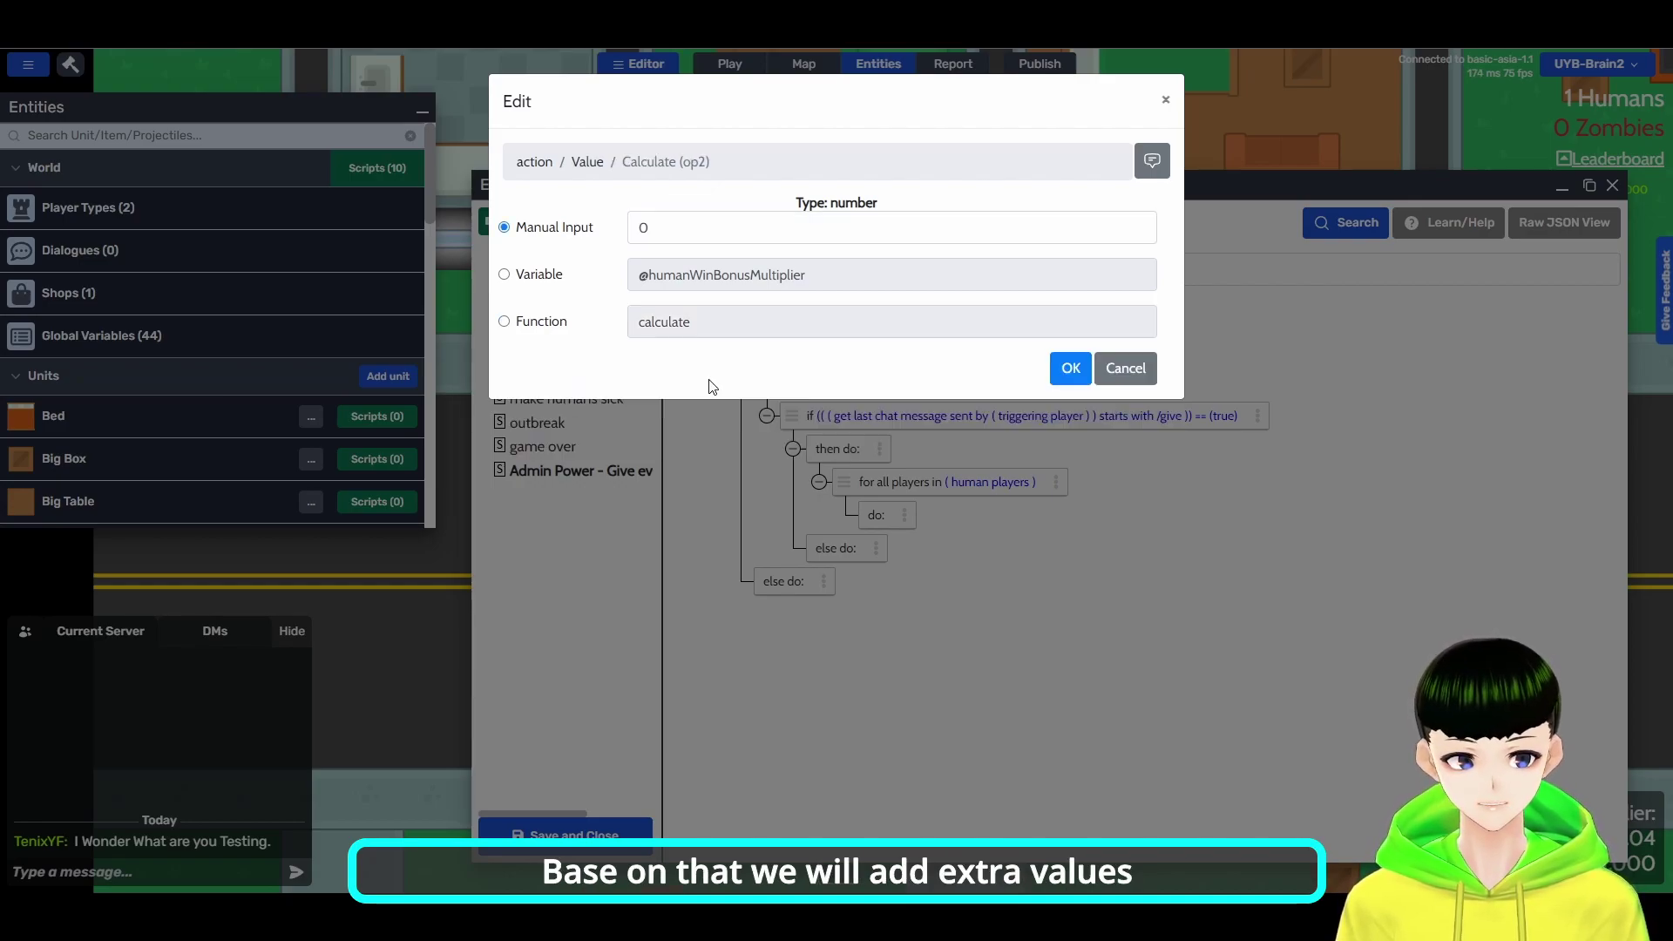
pyautogui.click(565, 324)
pyautogui.write('c')
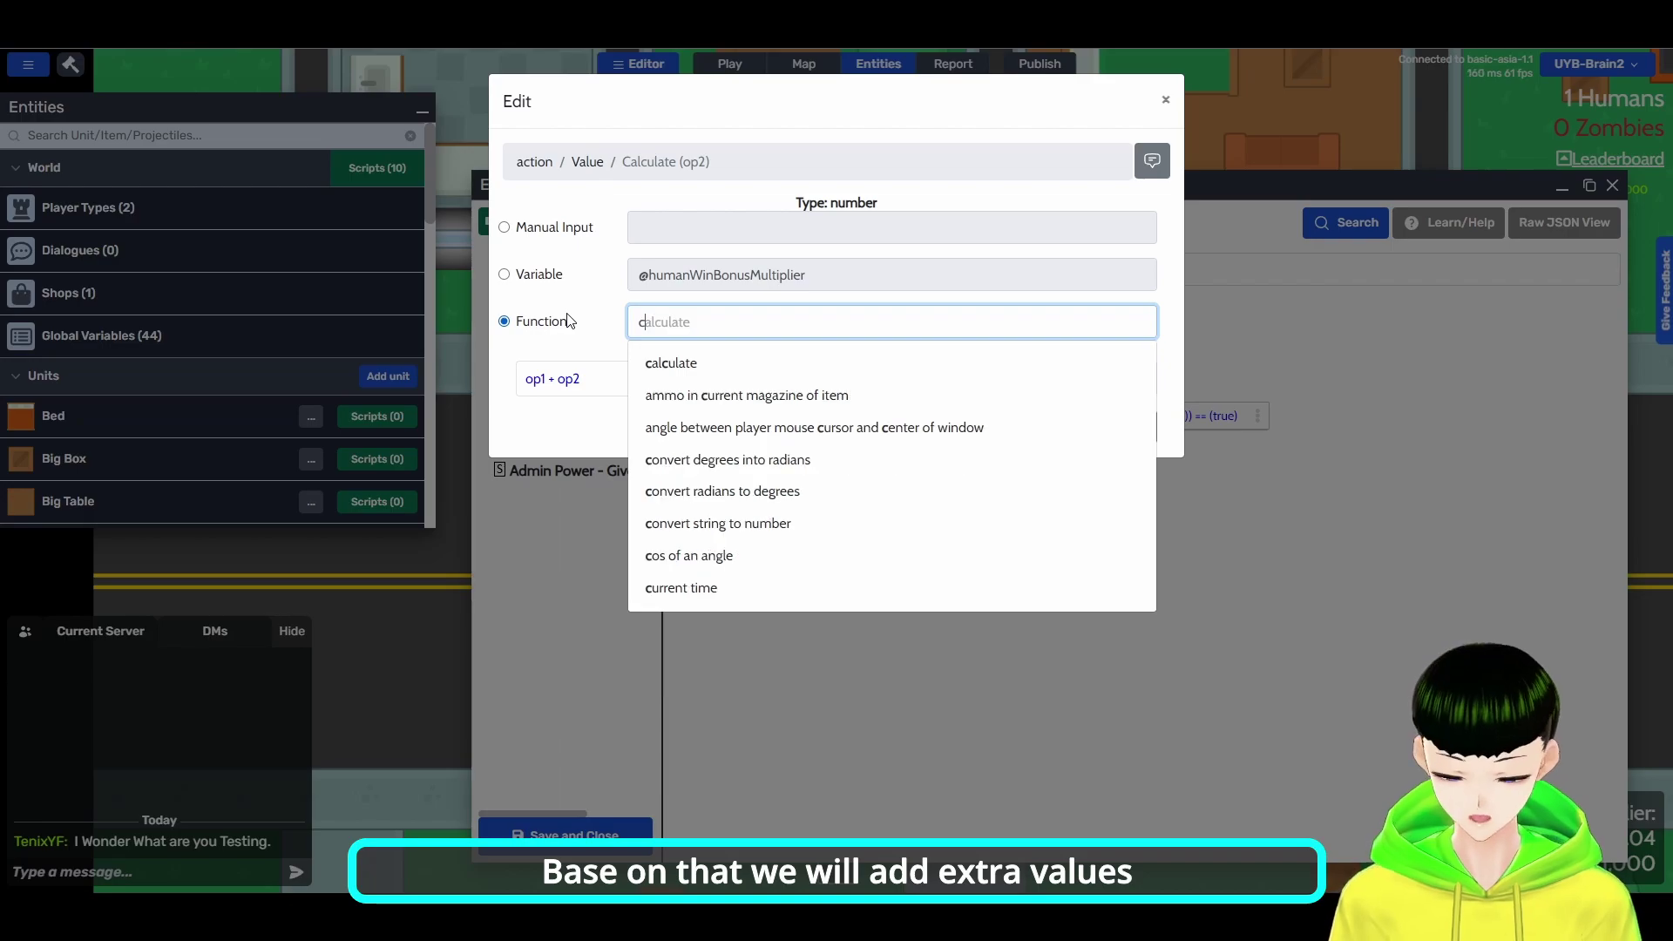
pyautogui.write('onver')
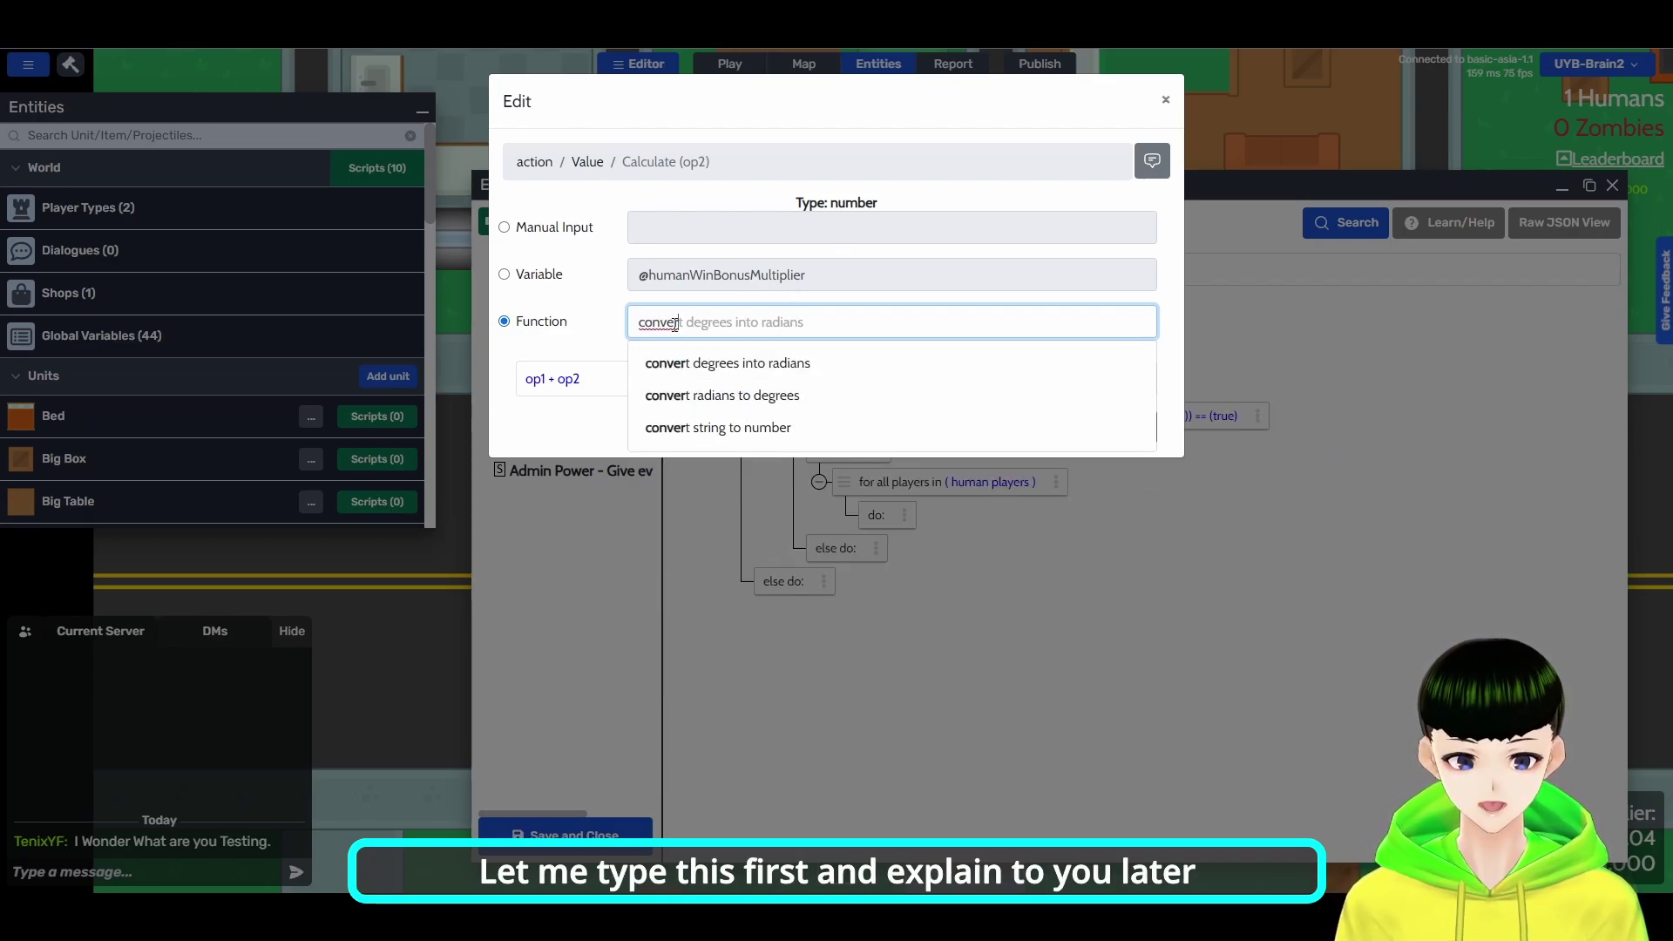
# Feed a 'replace value in string' expression into the number conversion
pyautogui.click(762, 428)
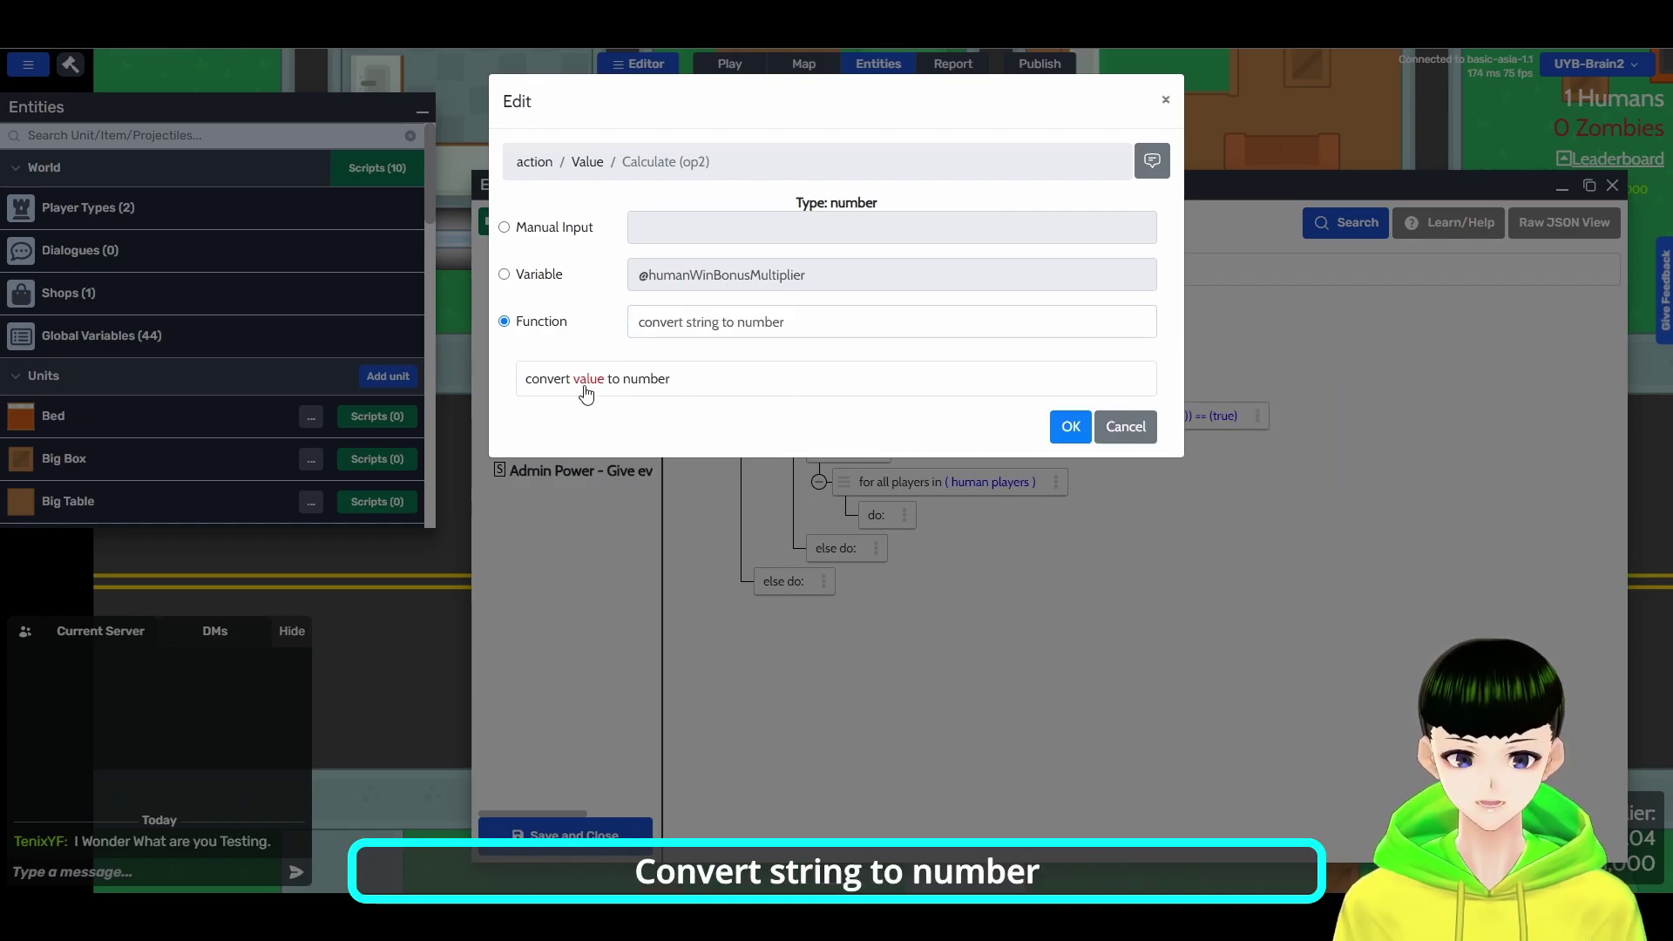
pyautogui.click(579, 392)
pyautogui.click(527, 338)
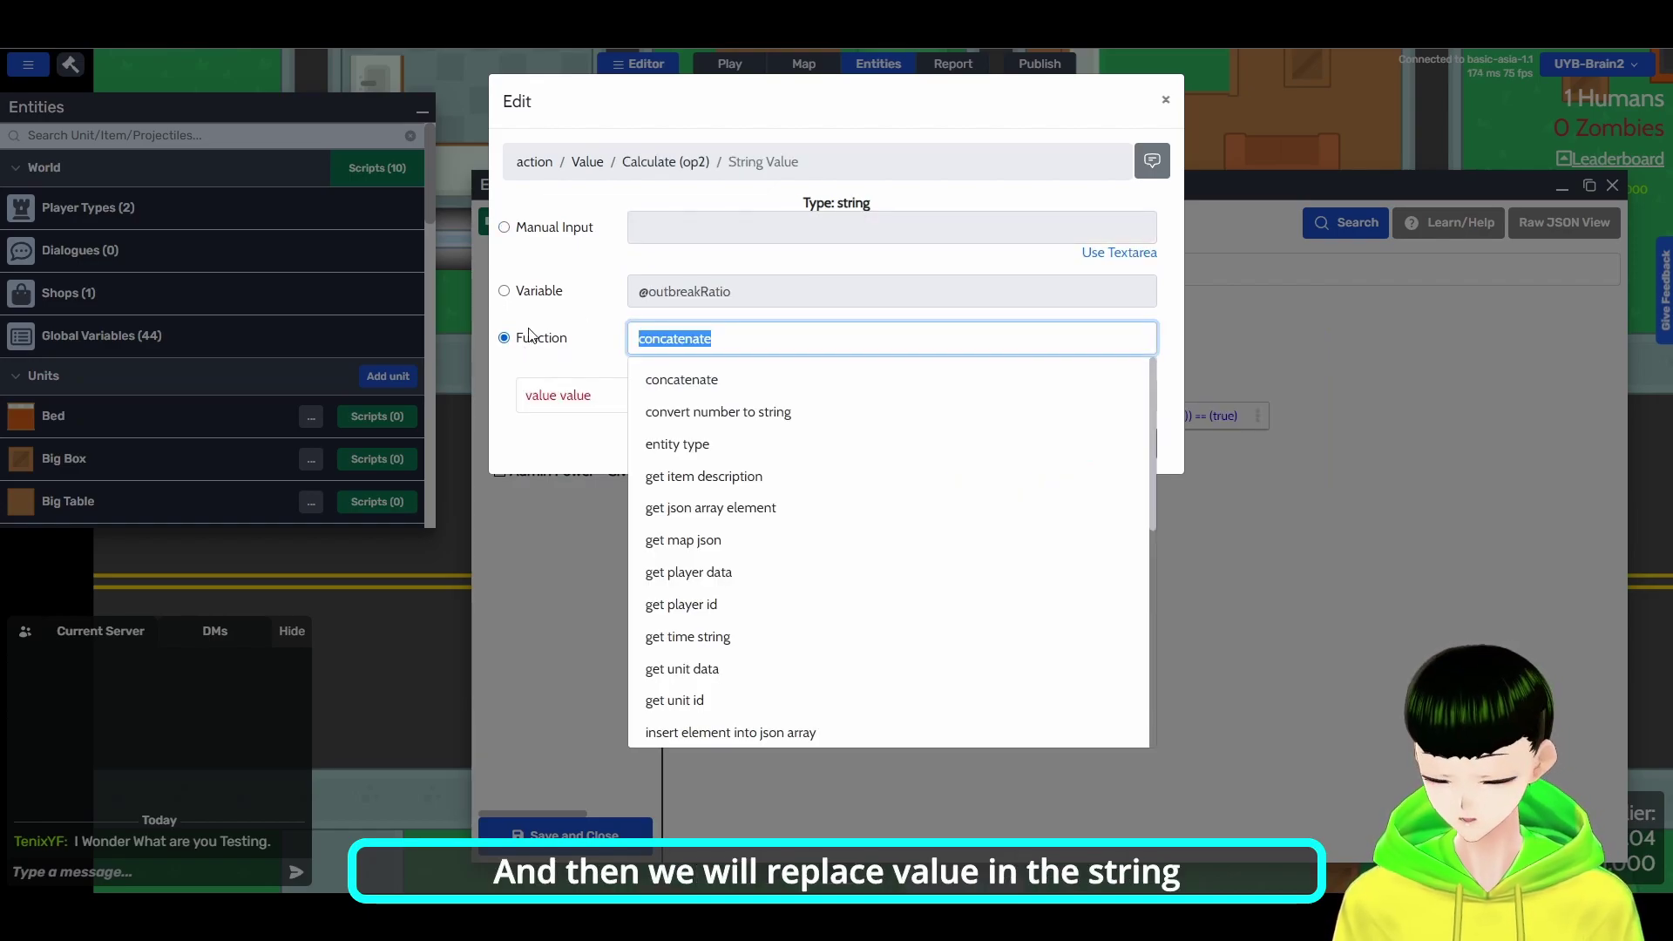
pyautogui.write('replace')
pyautogui.click(750, 378)
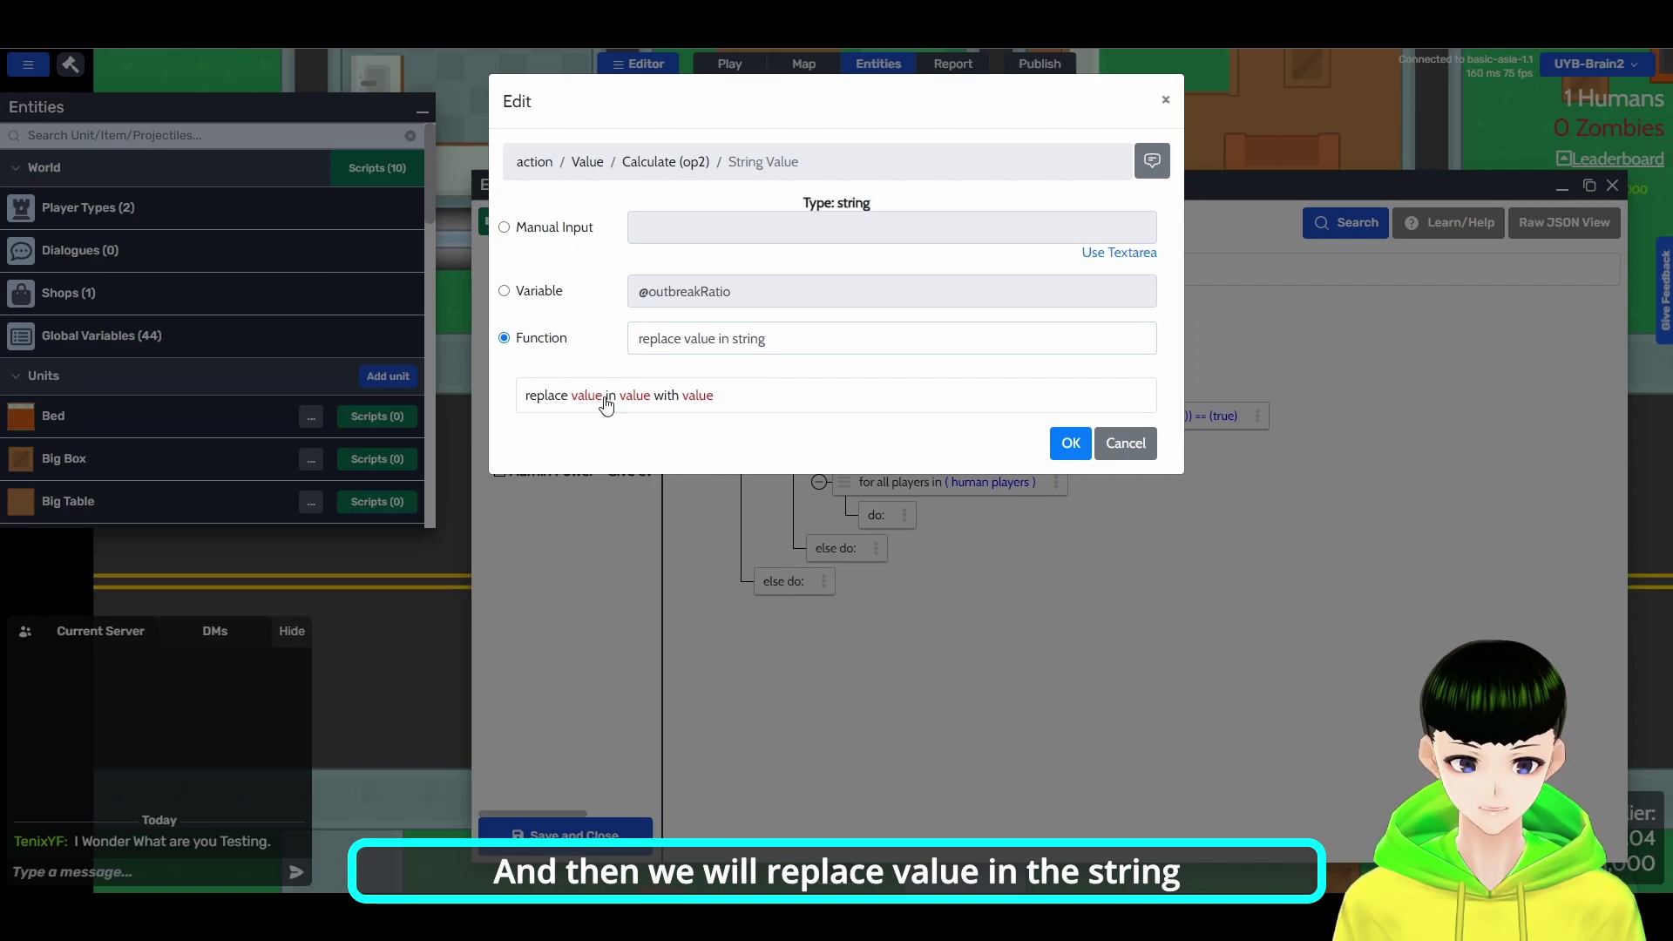
# Set the text to match to '/give'
pyautogui.click(588, 396)
pyautogui.moveTo(688, 228); pyautogui.dragTo(488, 218)
pyautogui.write('/give')
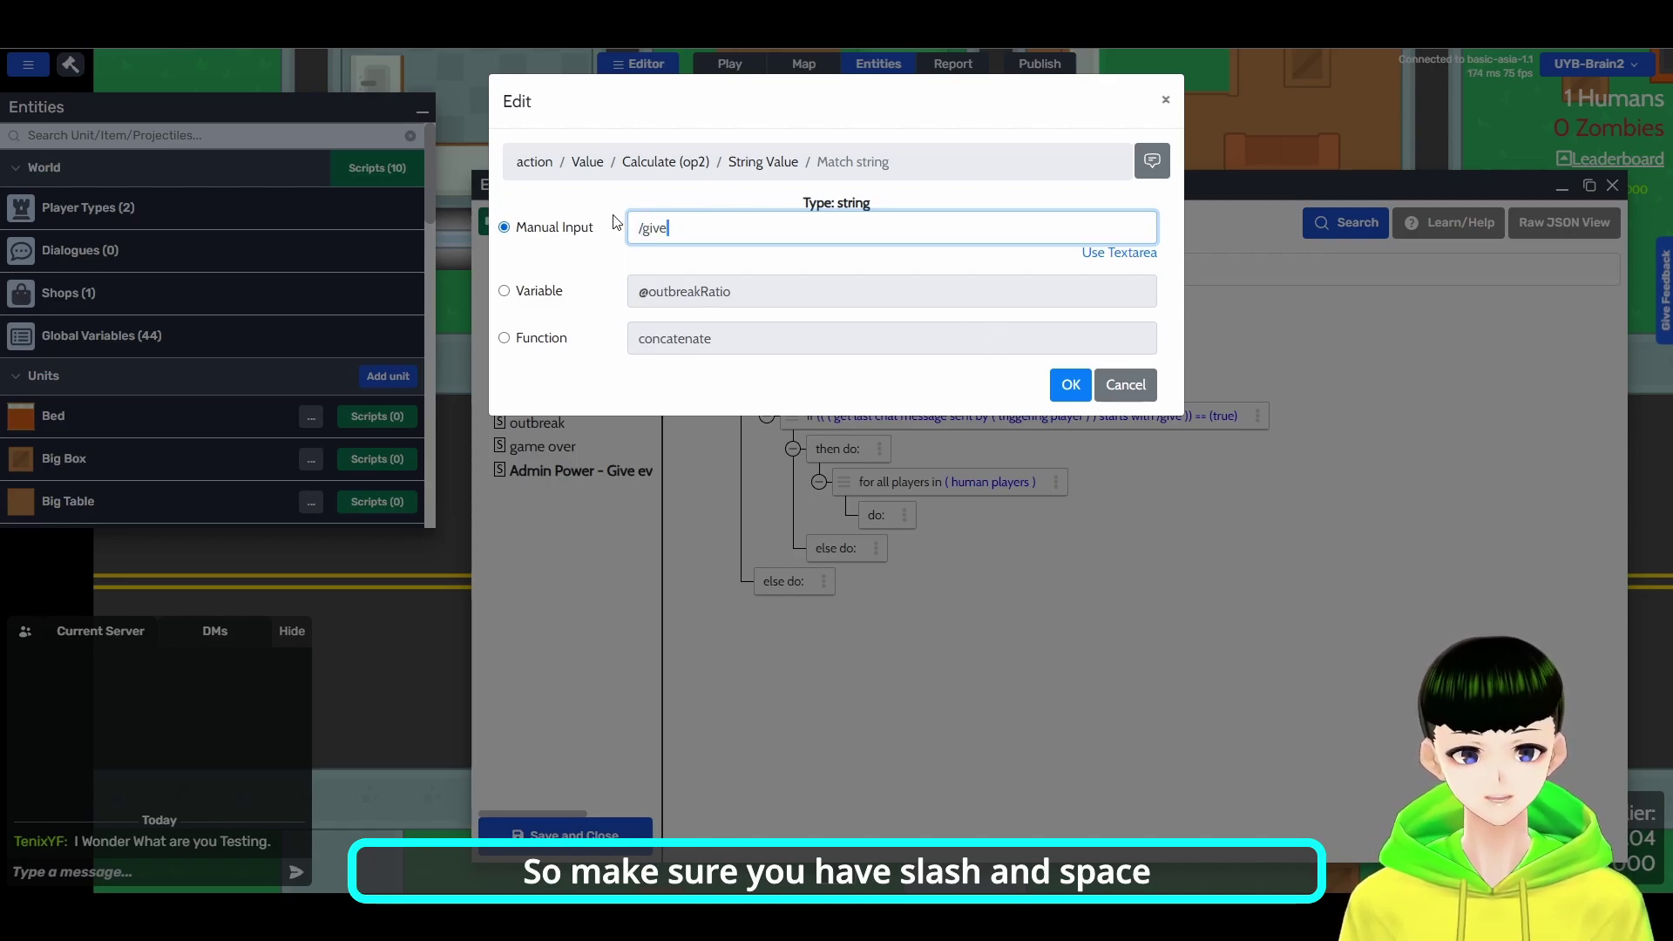
pyautogui.moveTo(638, 228); pyautogui.dragTo(662, 228)
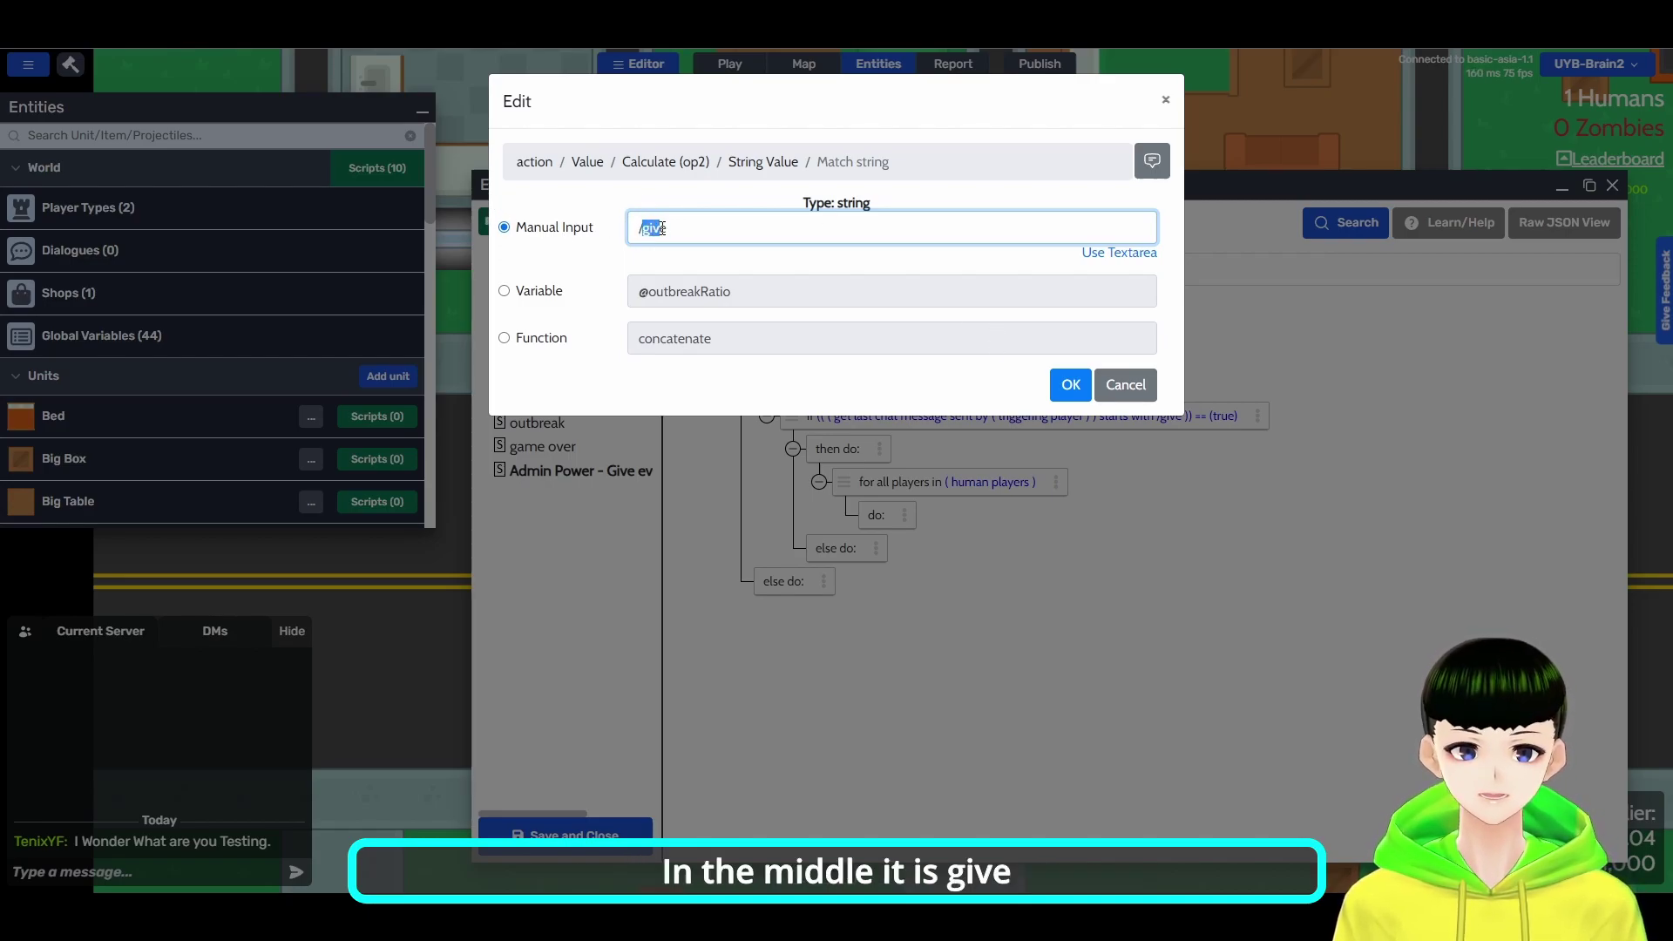
pyautogui.click(1071, 384)
# Set the source string to the triggering player's last chat message
pyautogui.click(636, 392)
pyautogui.click(562, 342)
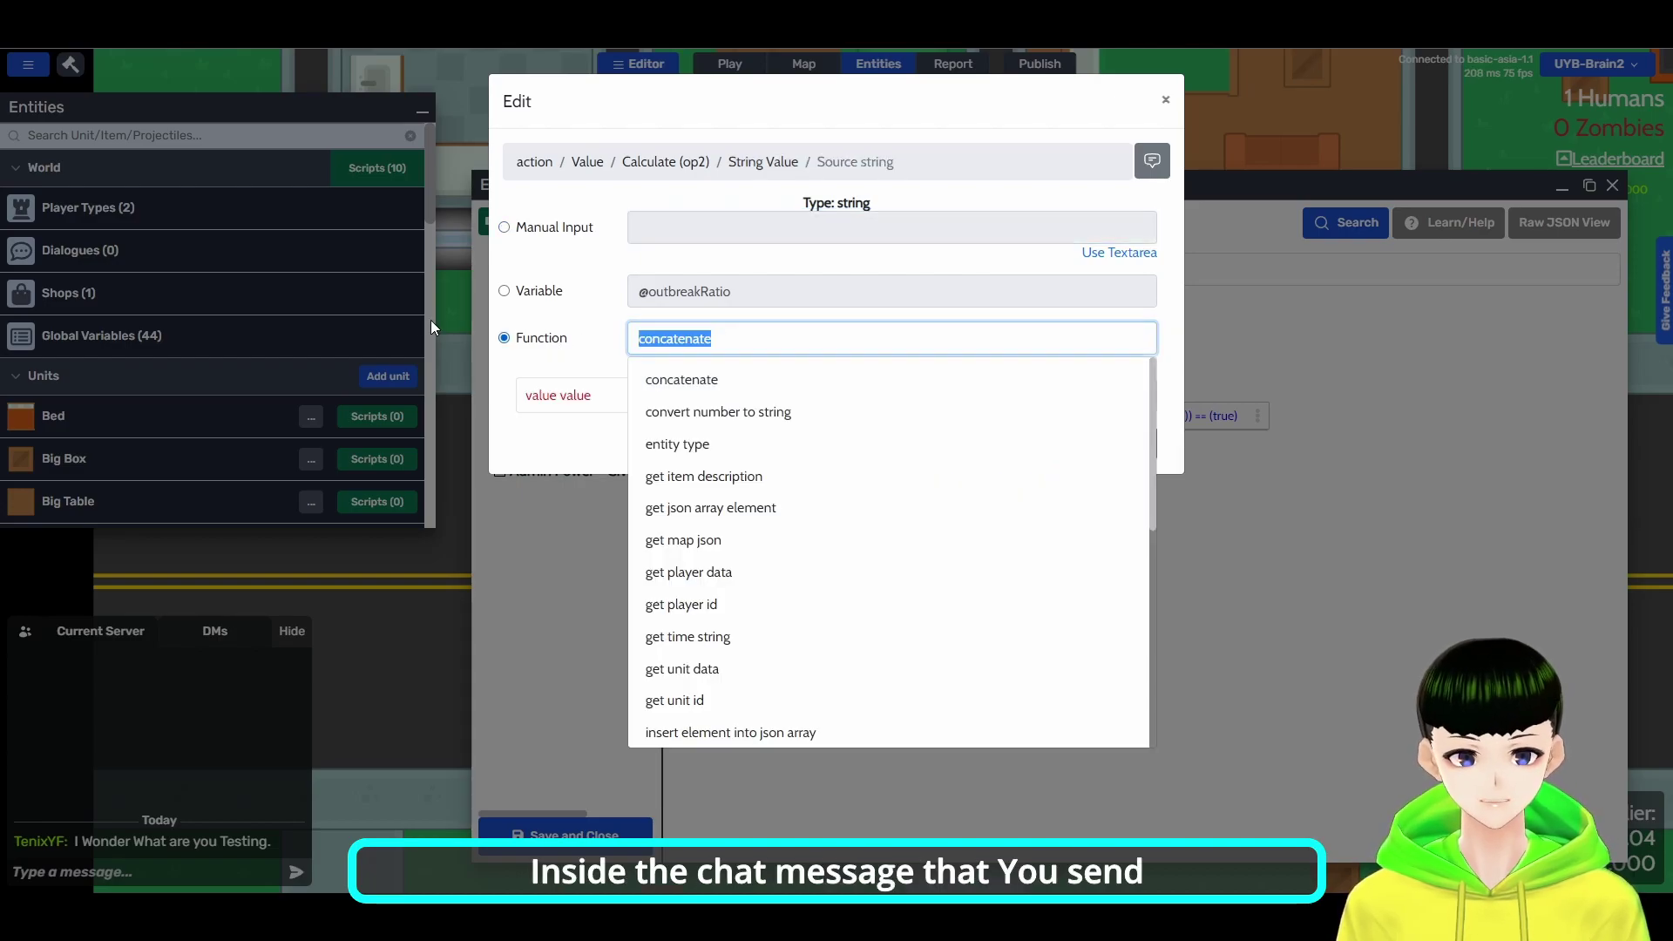
pyautogui.write('chat')
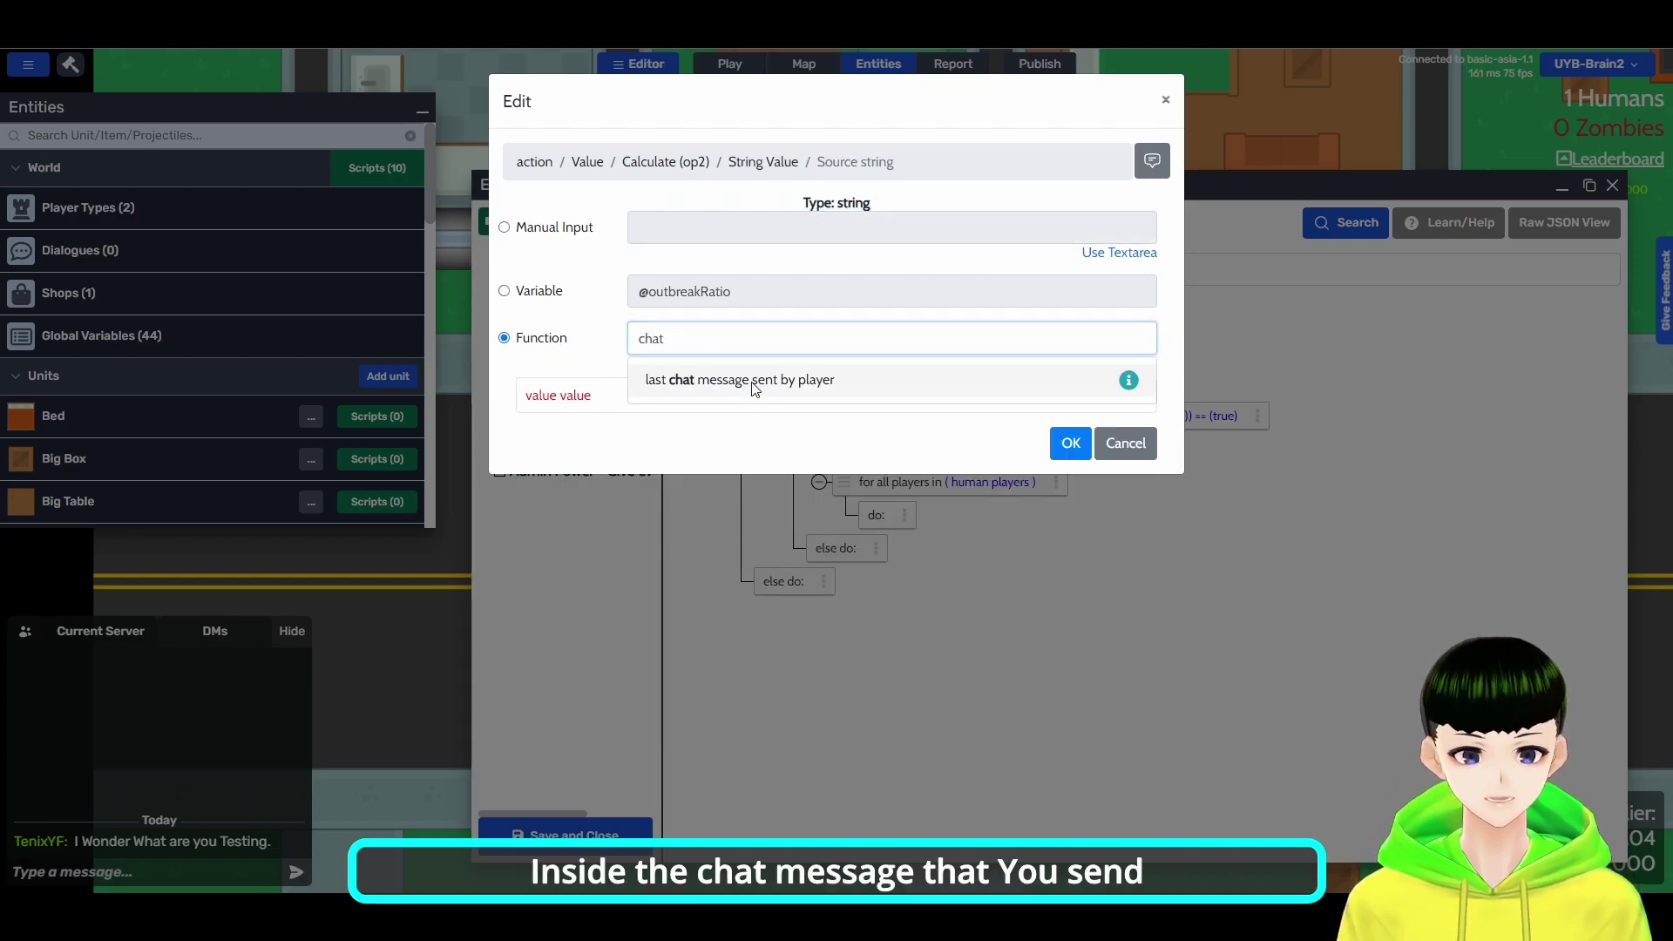
pyautogui.click(740, 380)
pyautogui.click(778, 259)
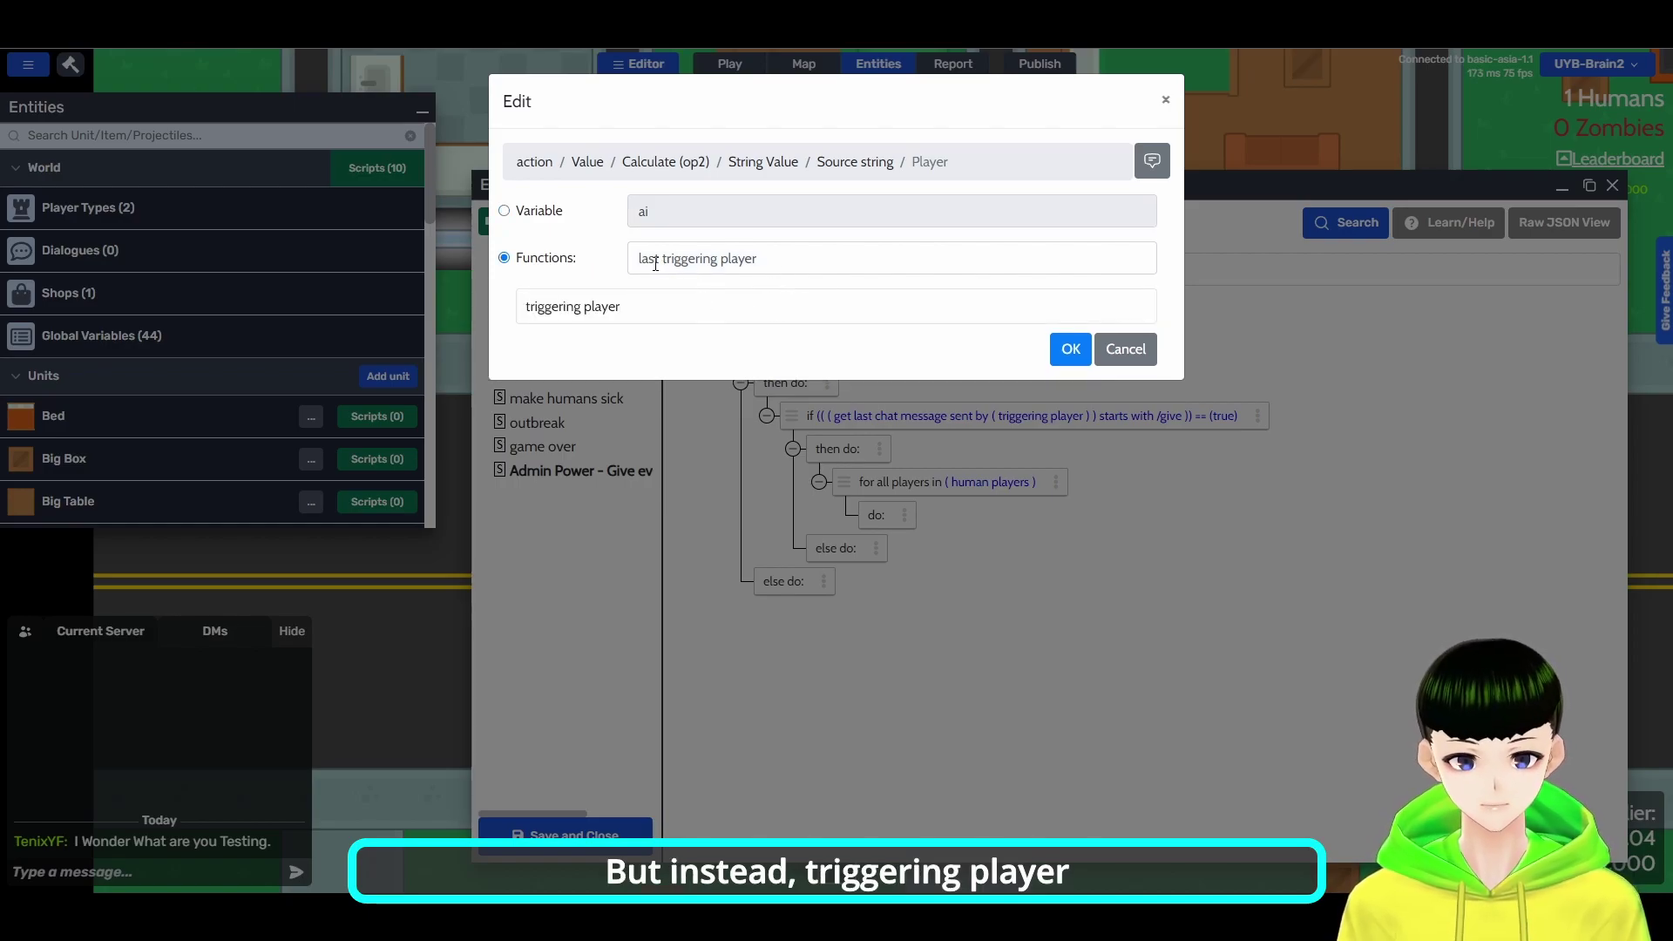
pyautogui.click(1071, 349)
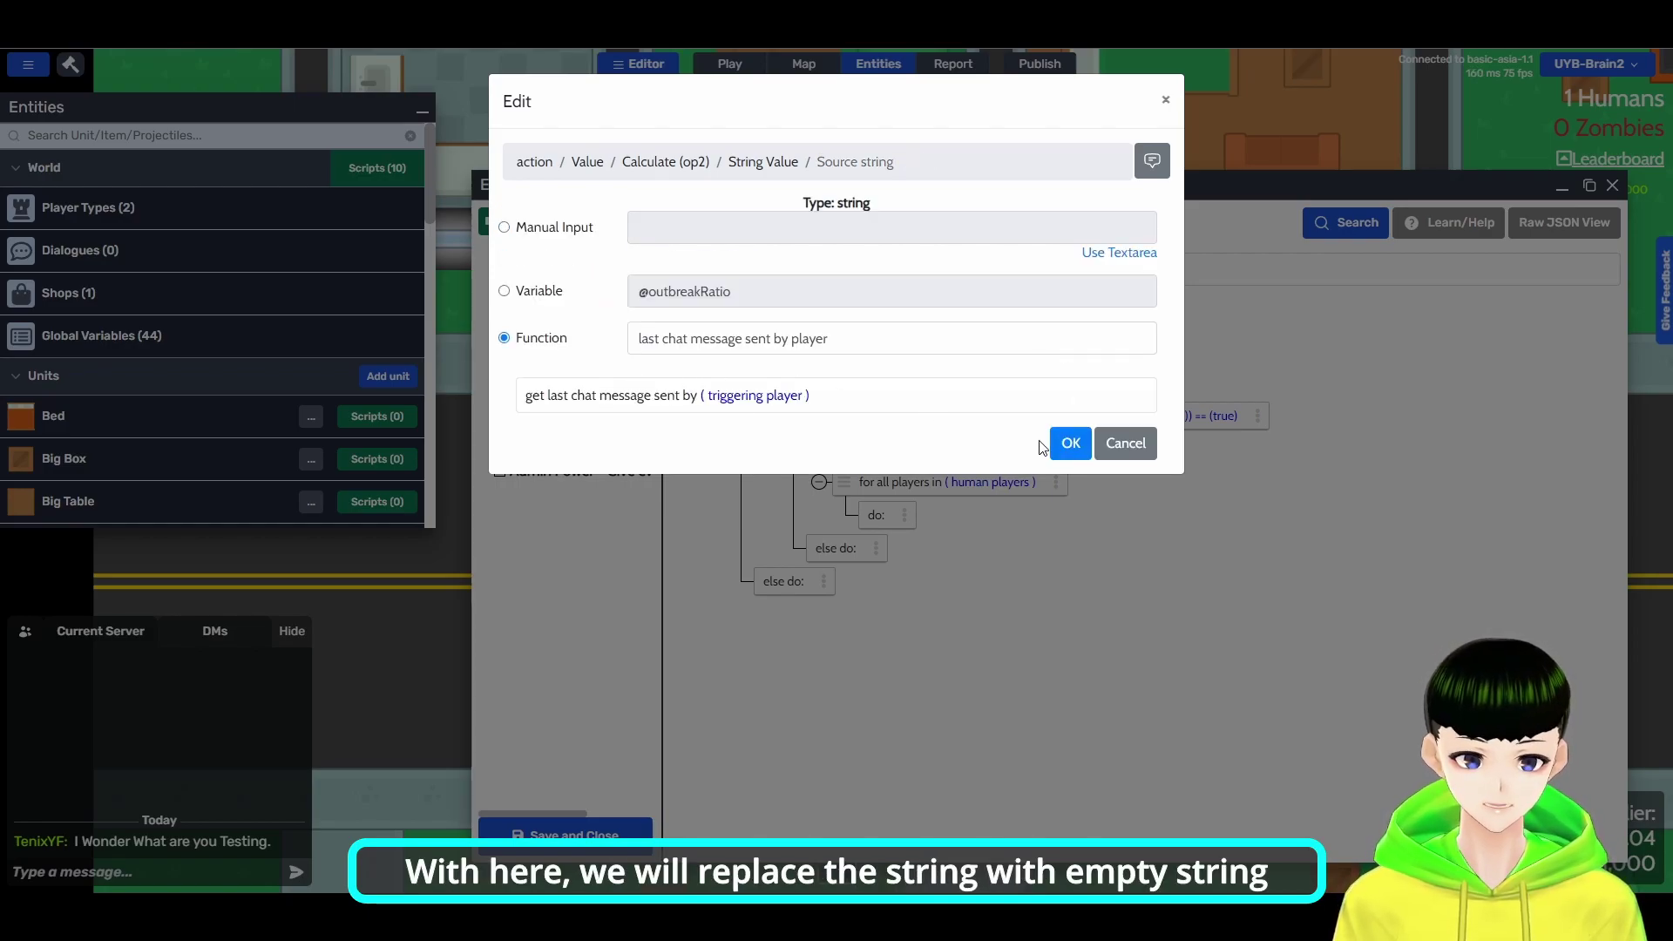
pyautogui.click(1067, 443)
# Clear the replacement text to an empty string and verify it stays empty
pyautogui.click(962, 396)
pyautogui.moveTo(713, 224); pyautogui.dragTo(458, 215)
pyautogui.press('BackSpace')
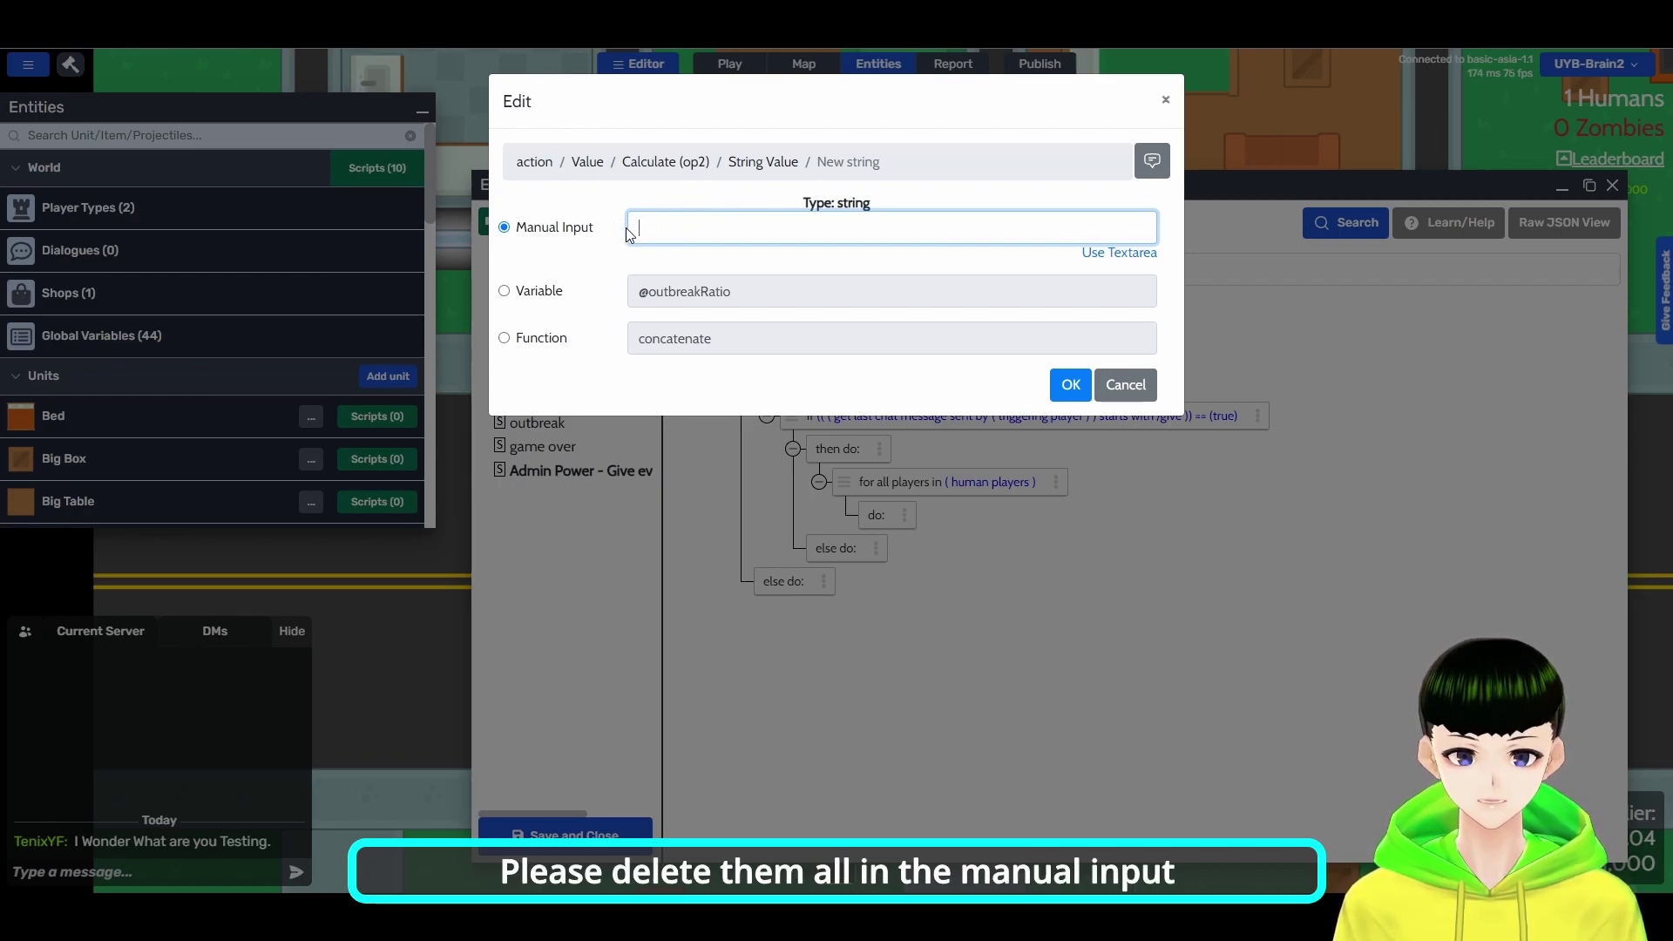
pyautogui.click(1070, 384)
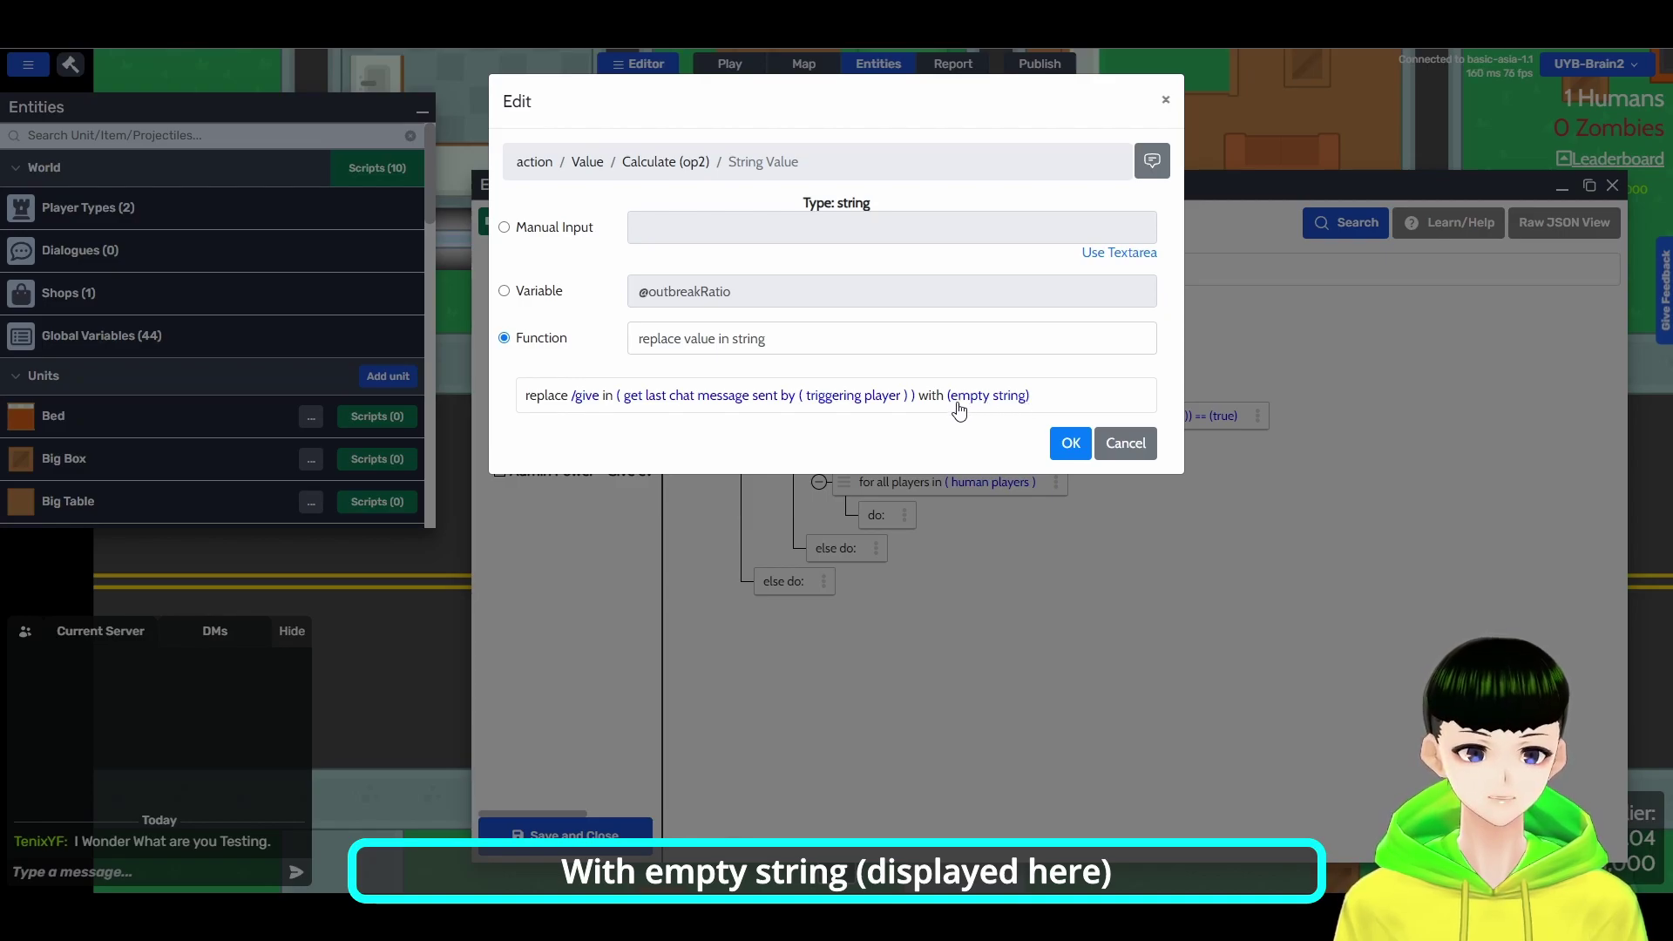
pyautogui.click(1008, 403)
pyautogui.click(1070, 384)
pyautogui.click(1008, 404)
pyautogui.click(1068, 384)
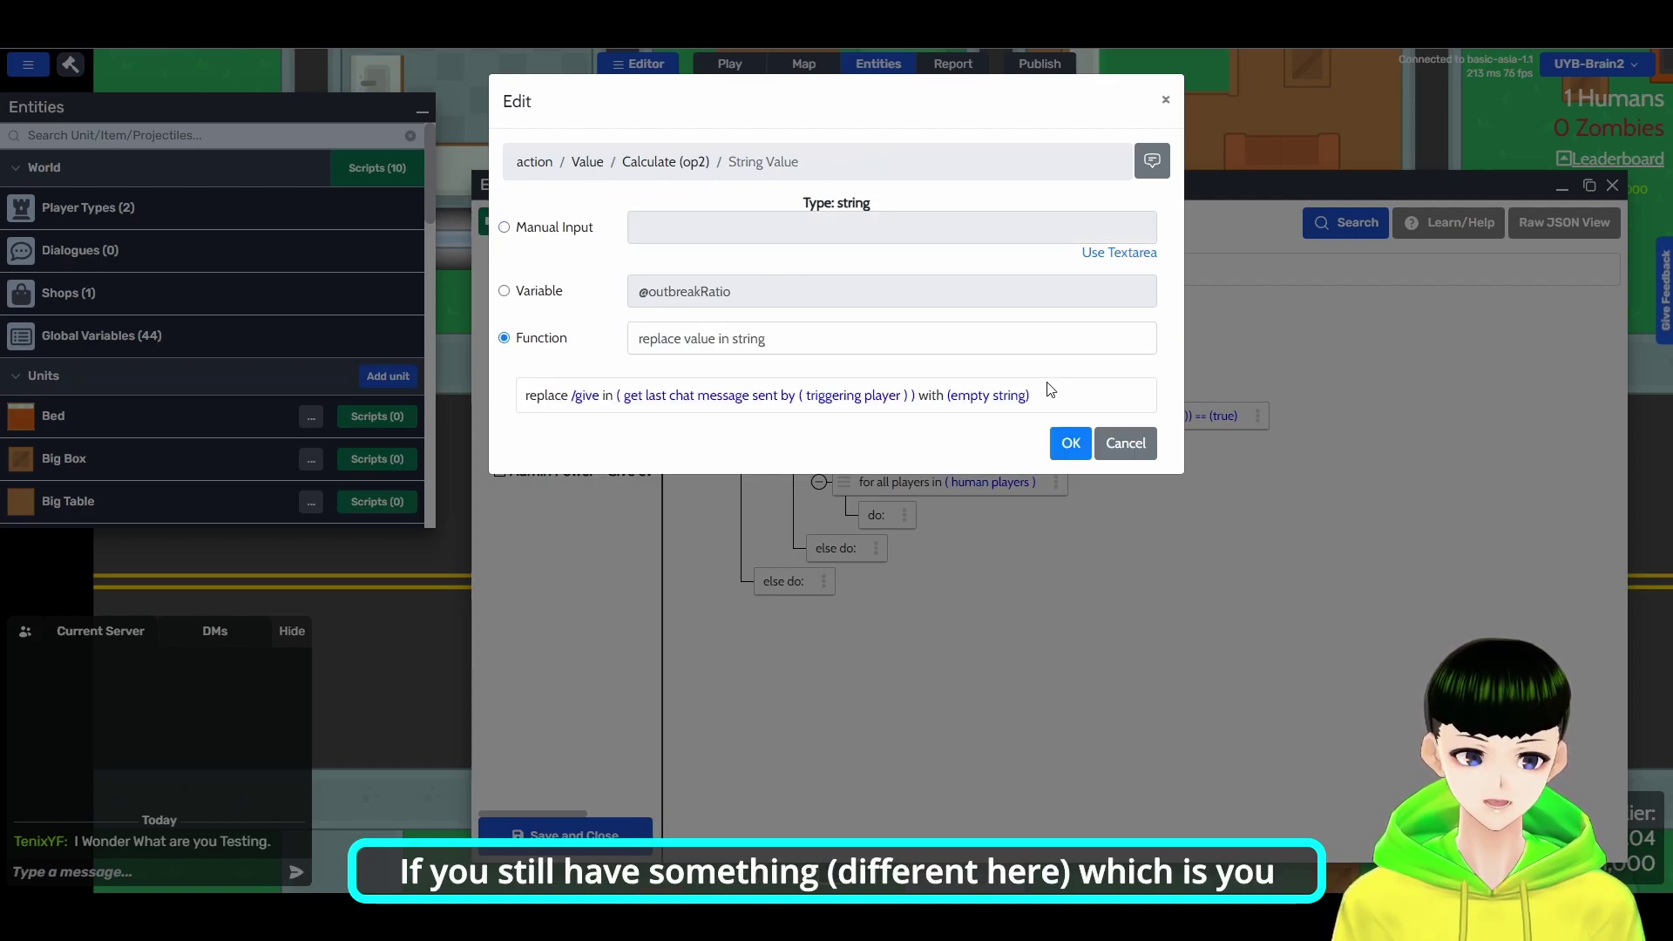
pyautogui.click(990, 394)
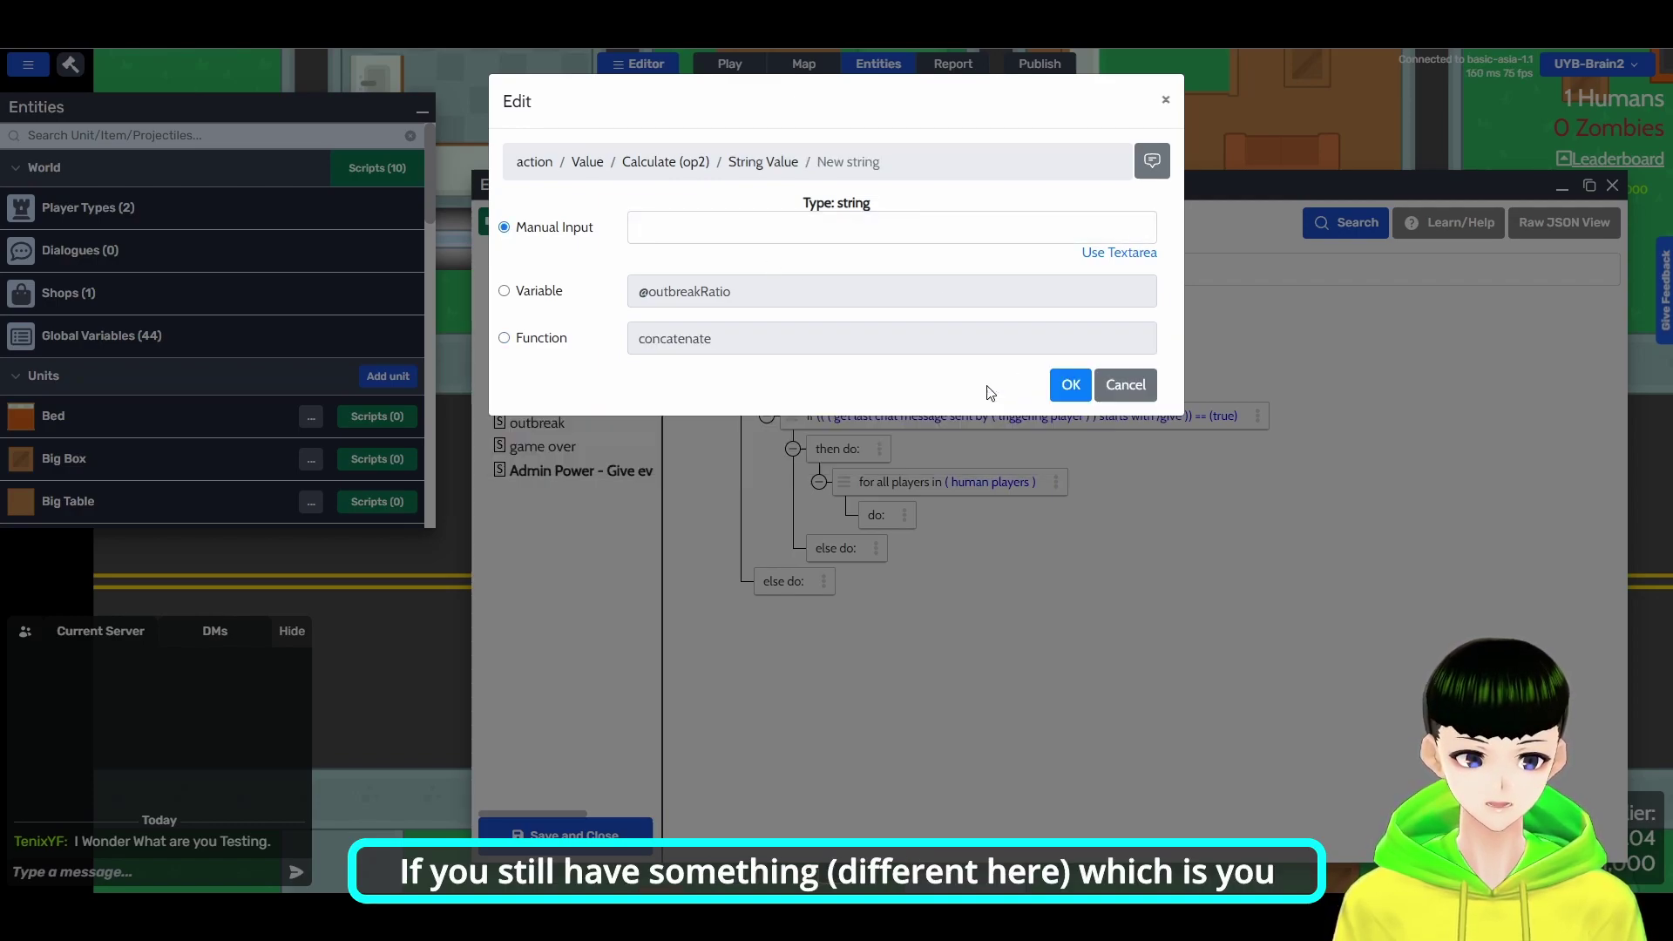
pyautogui.click(696, 220)
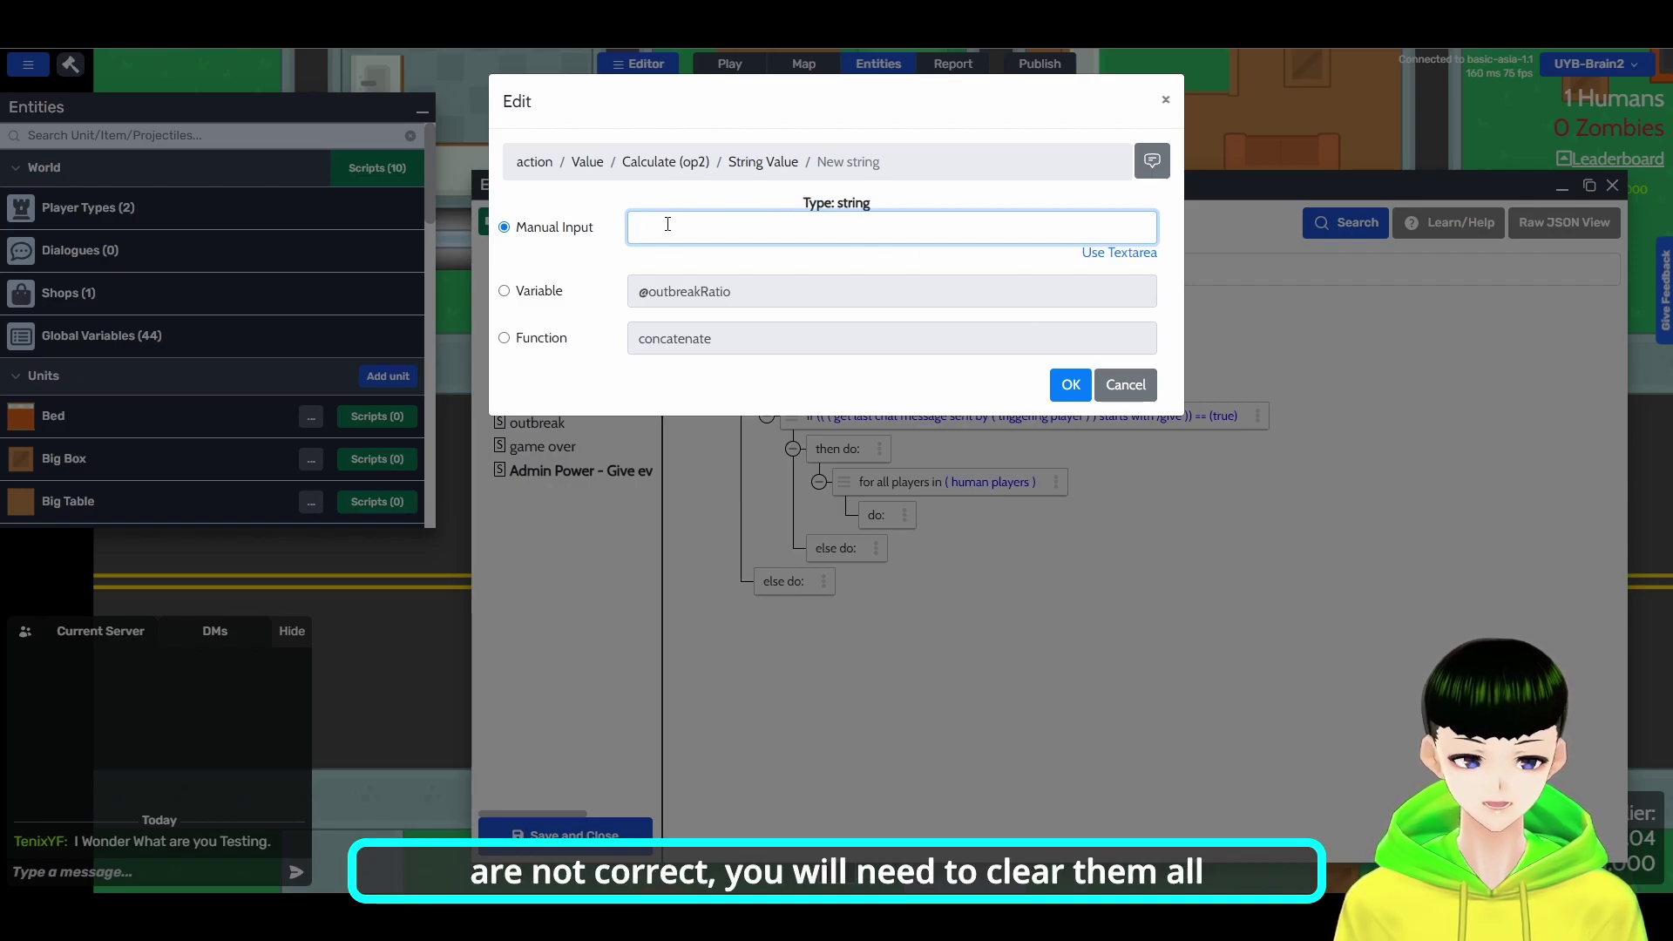
pyautogui.click(1068, 381)
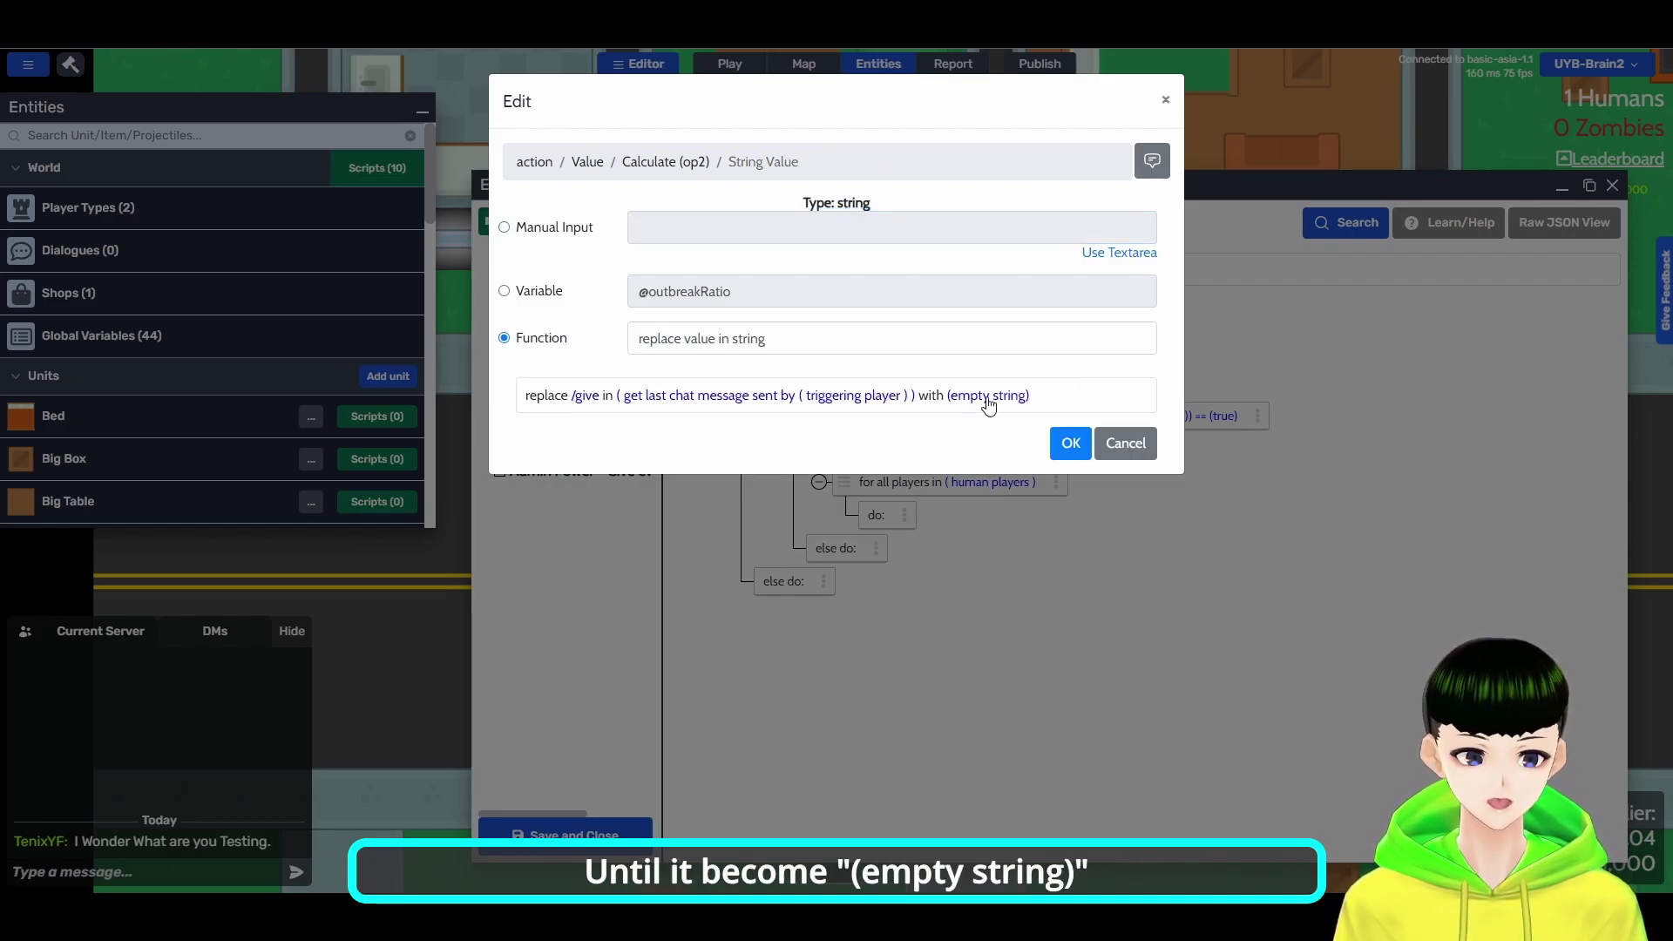
pyautogui.click(1027, 399)
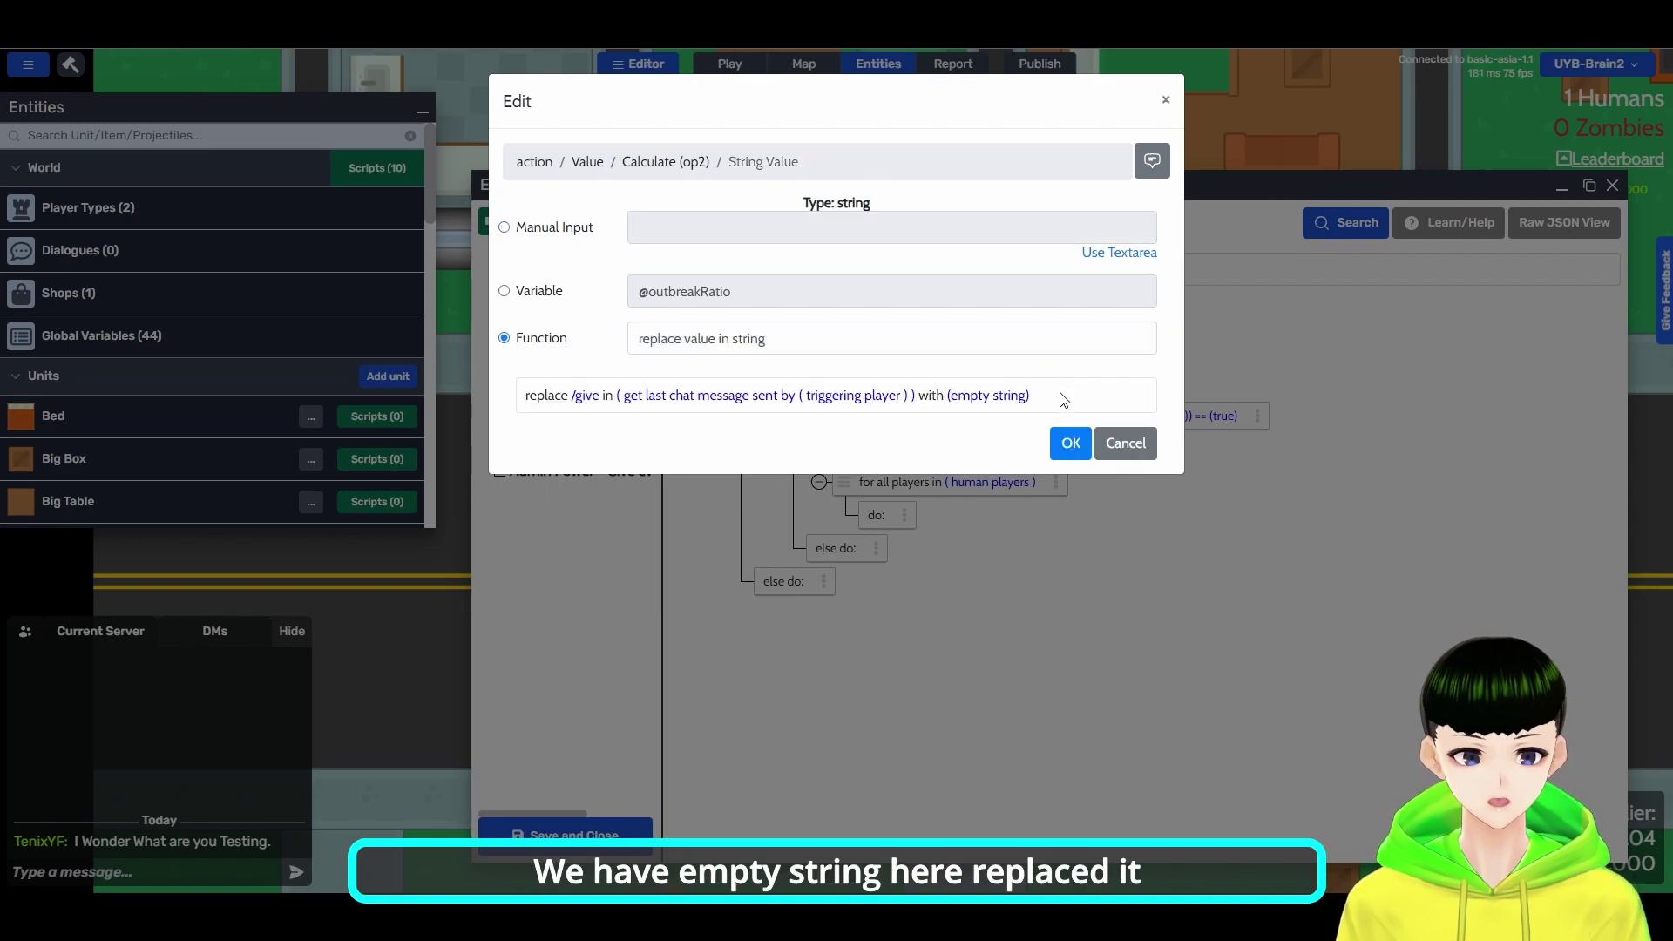
# Confirm the replace, conversion and calculation editors, then the set Points action
pyautogui.click(1071, 445)
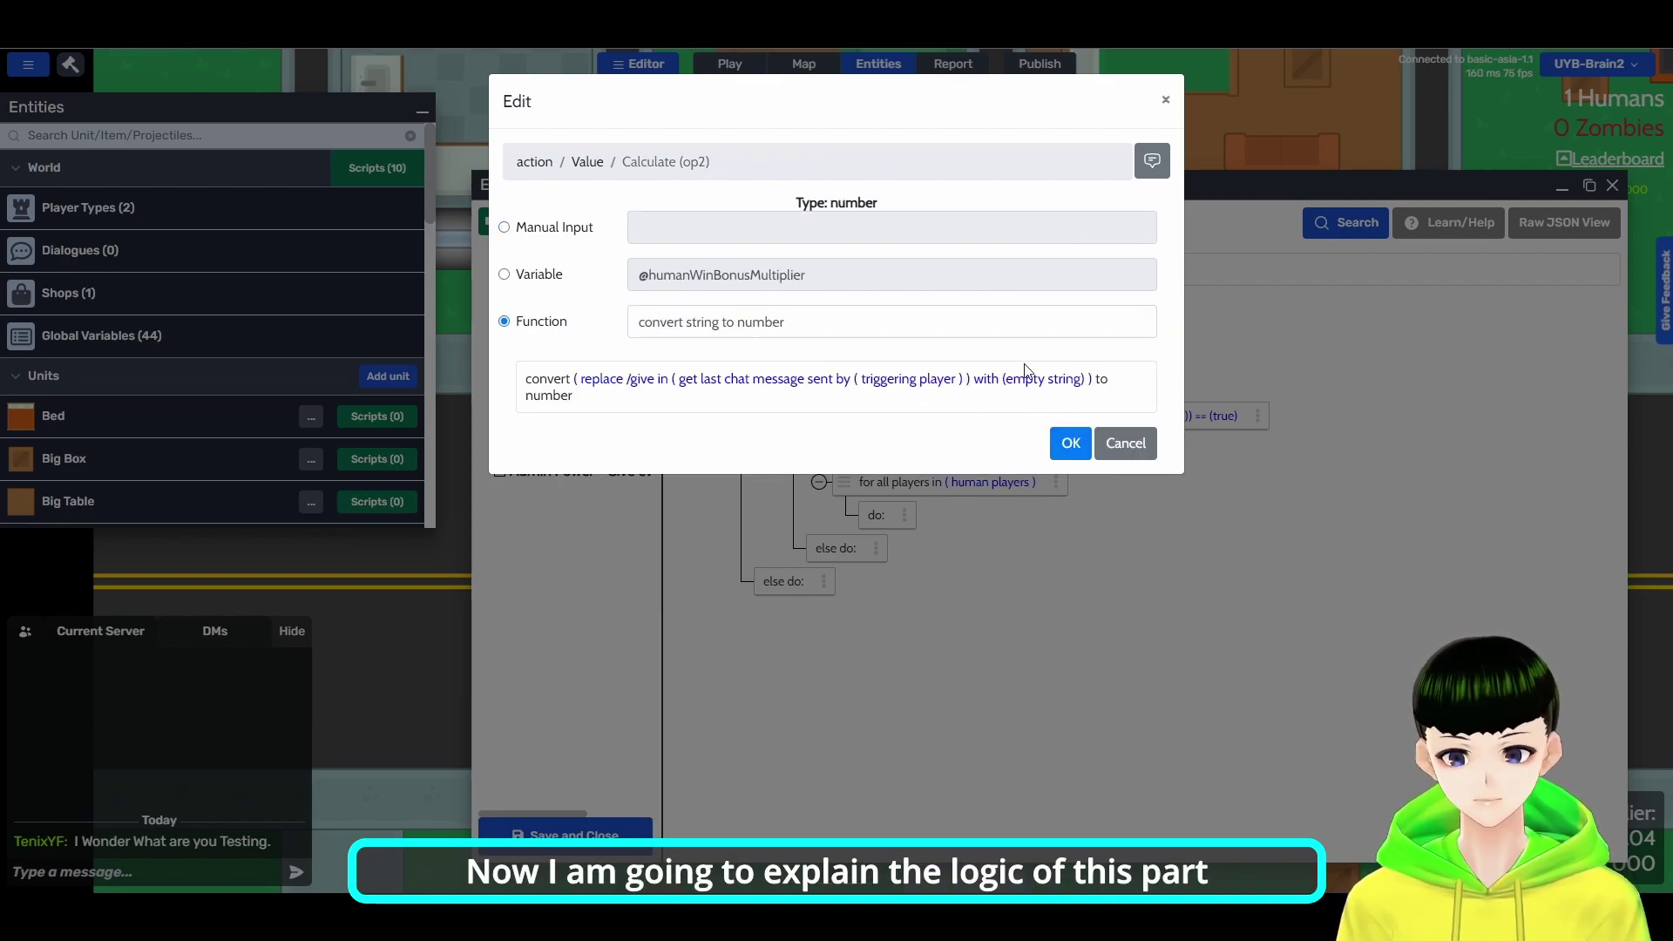
pyautogui.click(1075, 440)
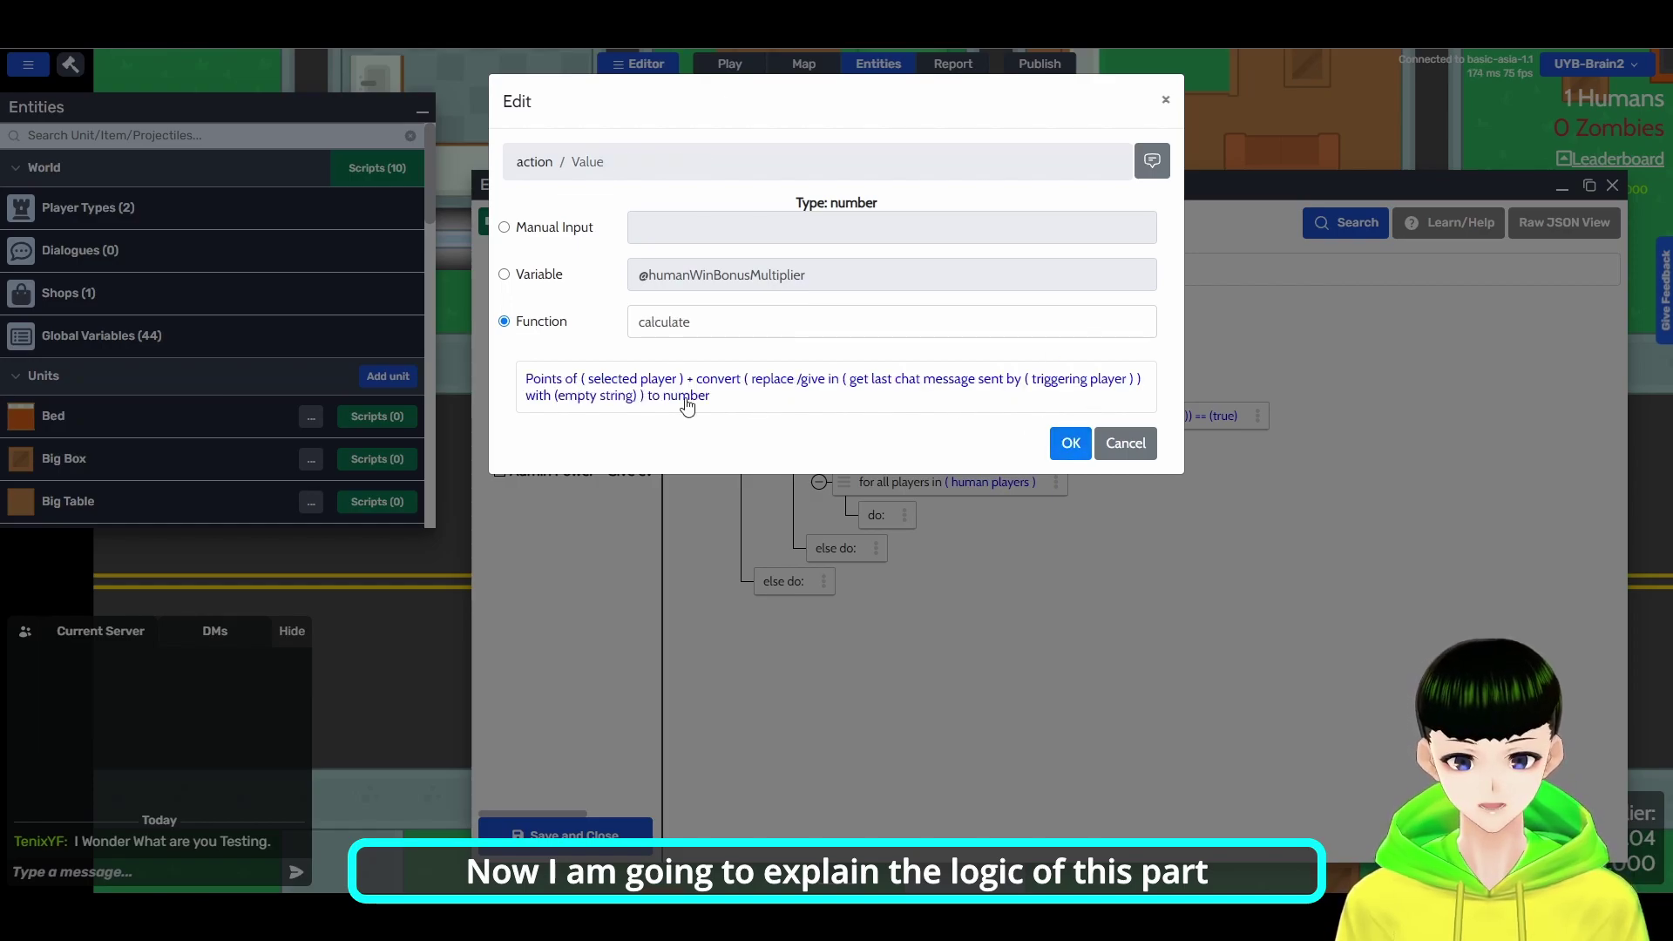
pyautogui.click(885, 383)
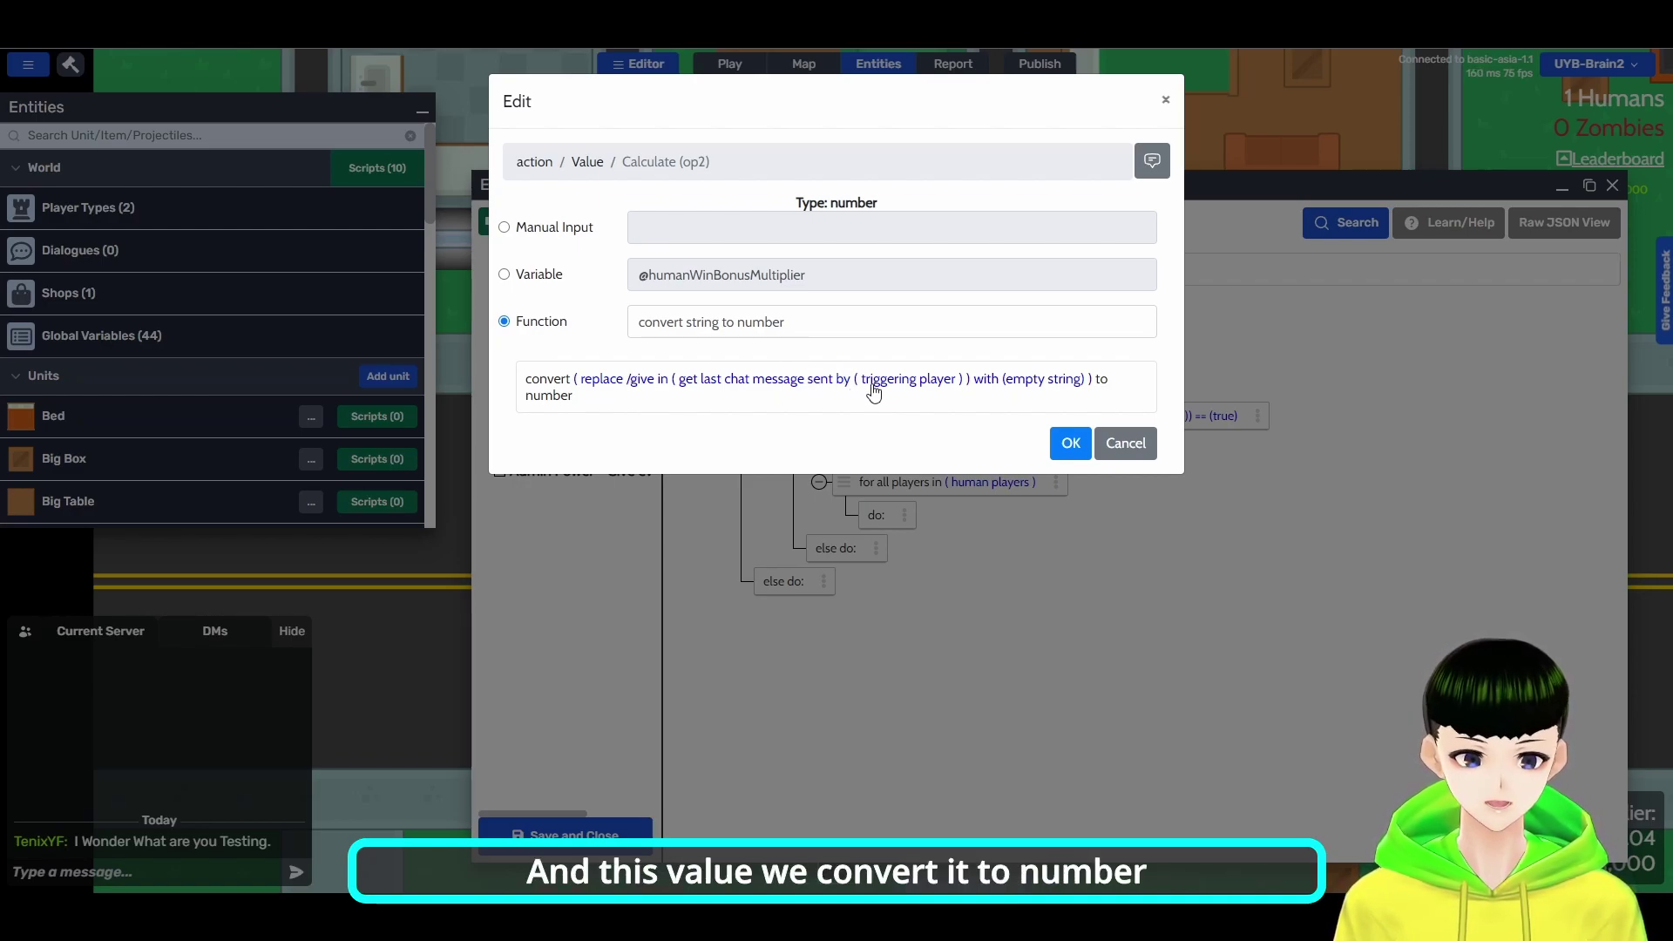
pyautogui.click(1071, 444)
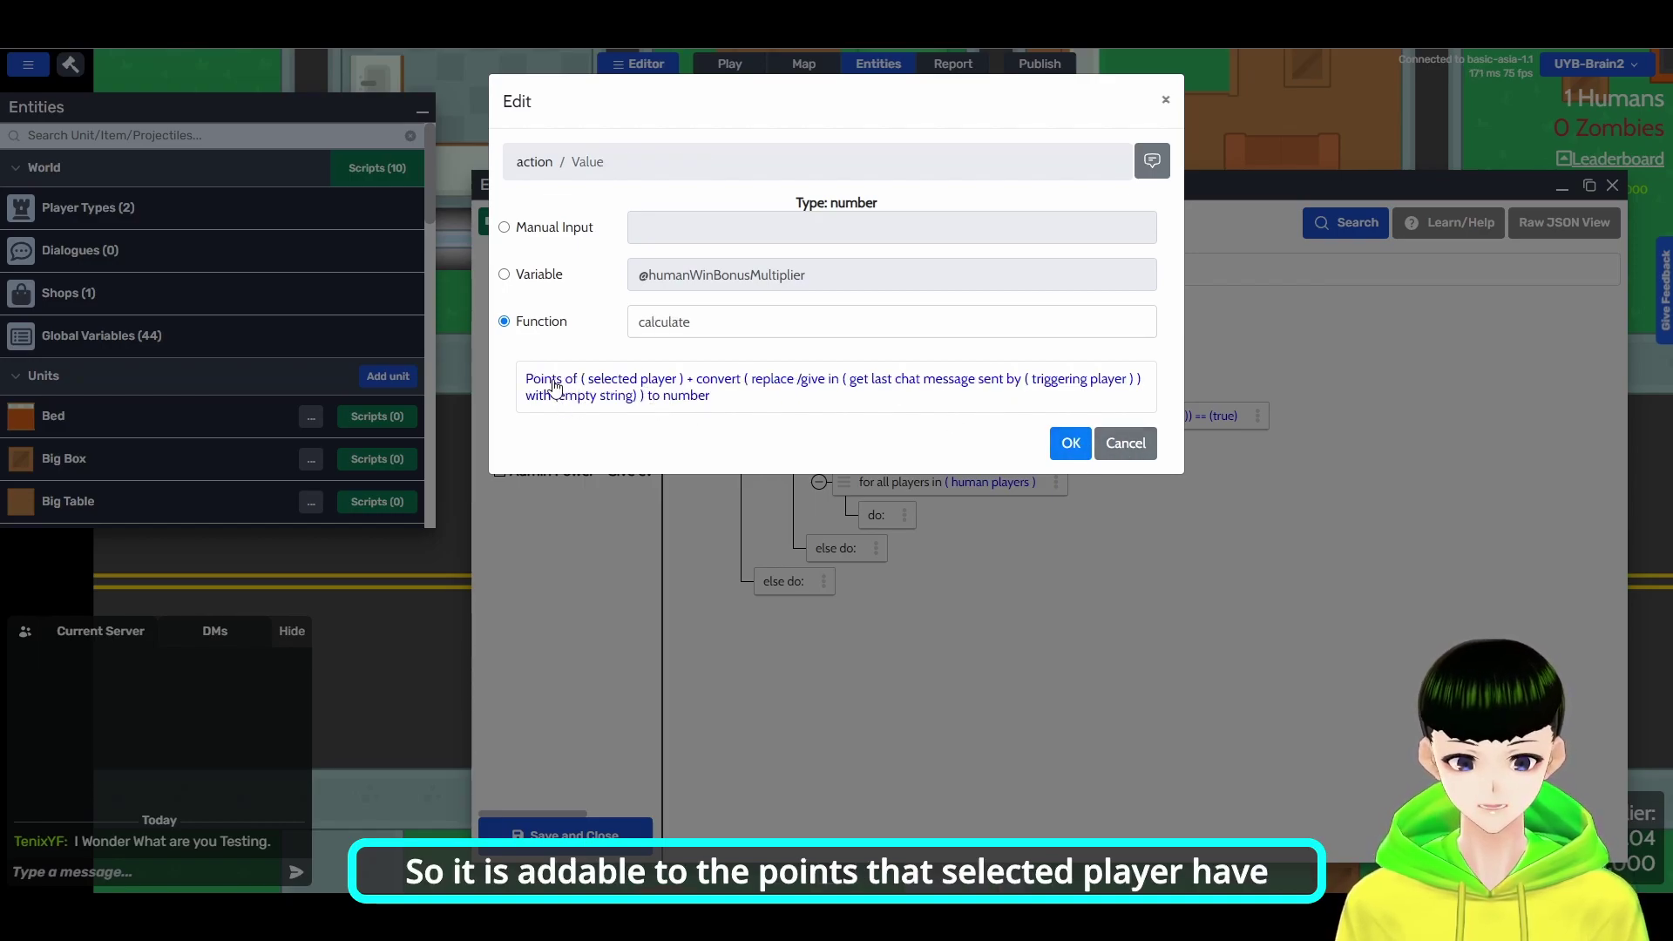
pyautogui.click(1071, 442)
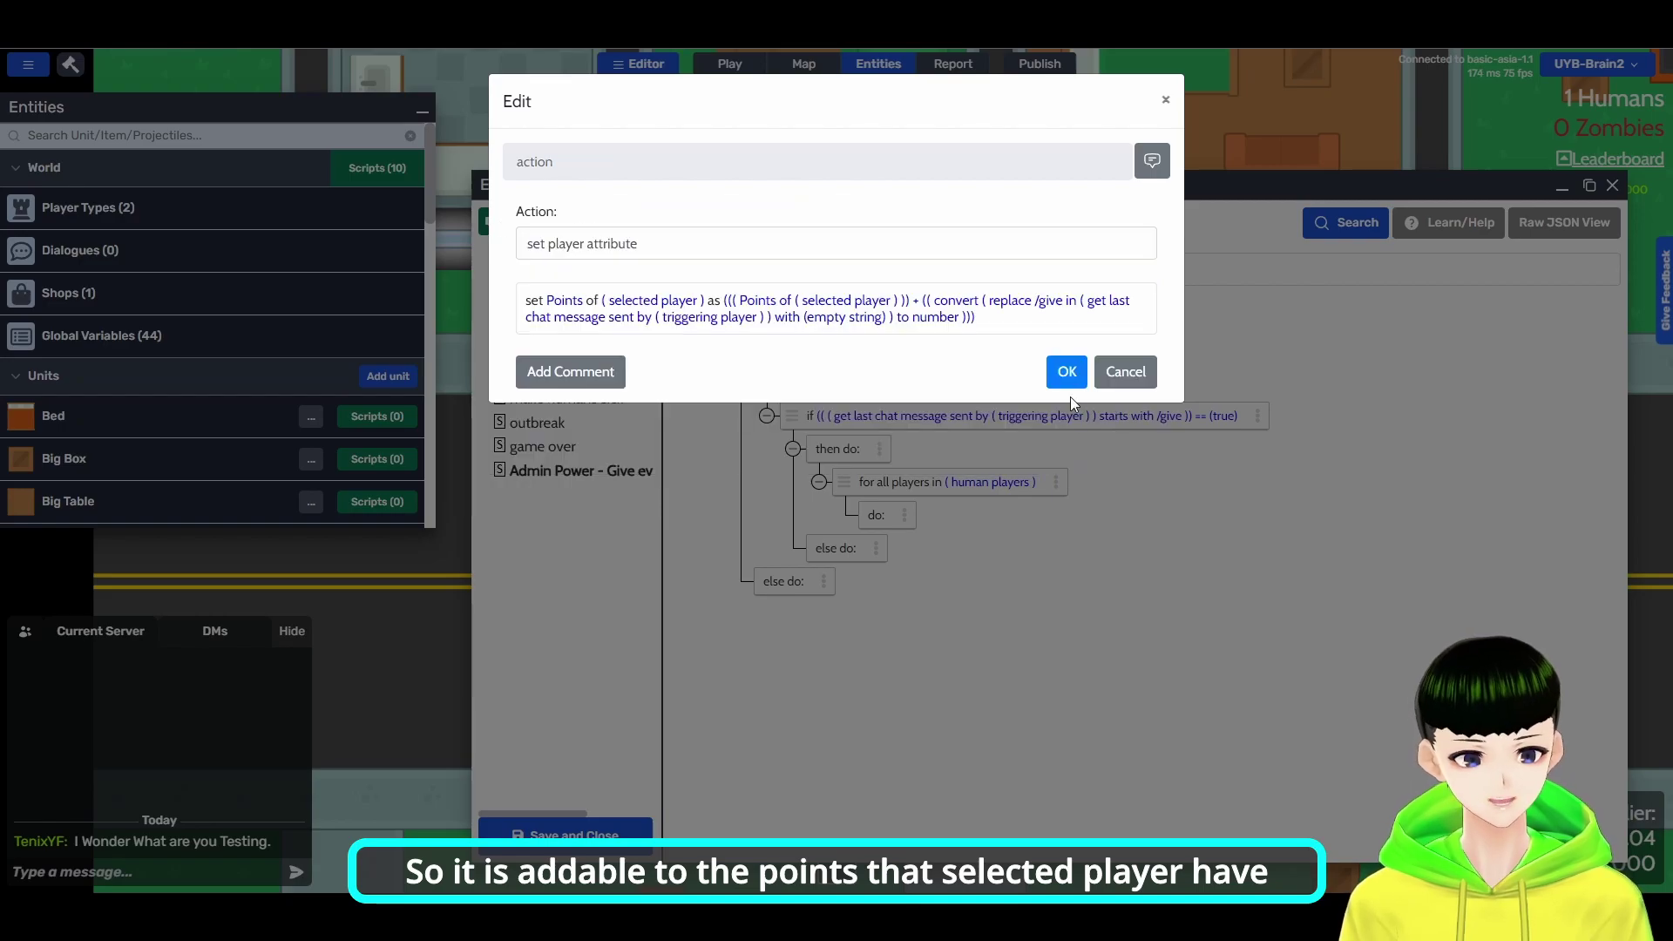
pyautogui.click(1077, 378)
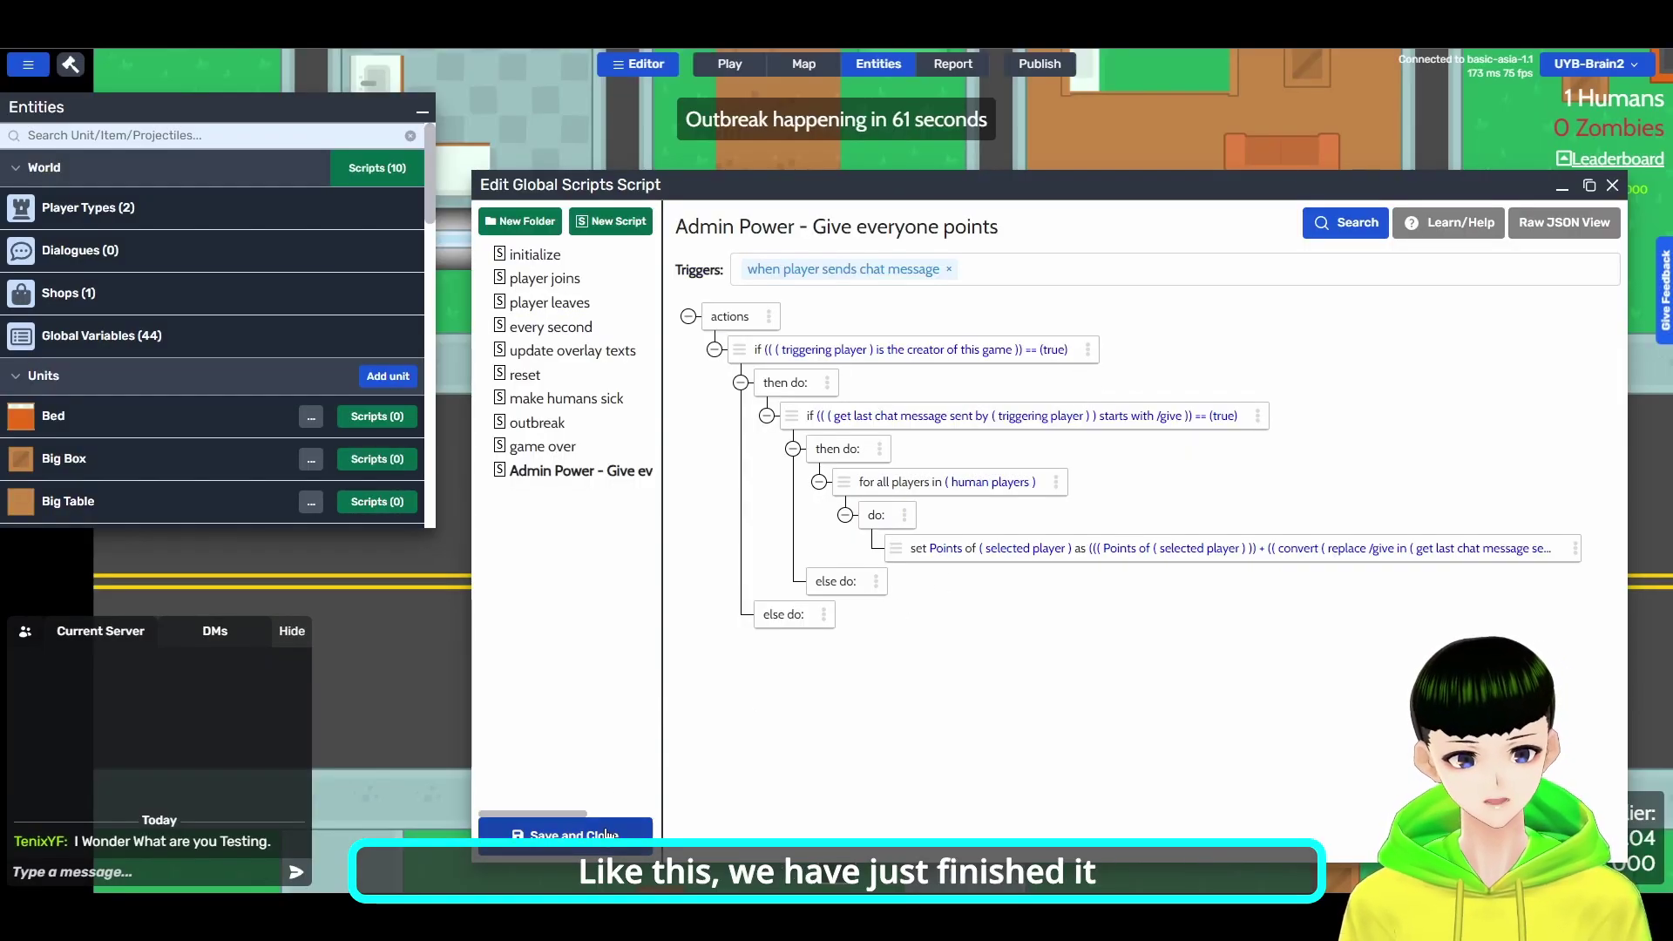
# Save the global script, then save and republish the game
pyautogui.click(566, 832)
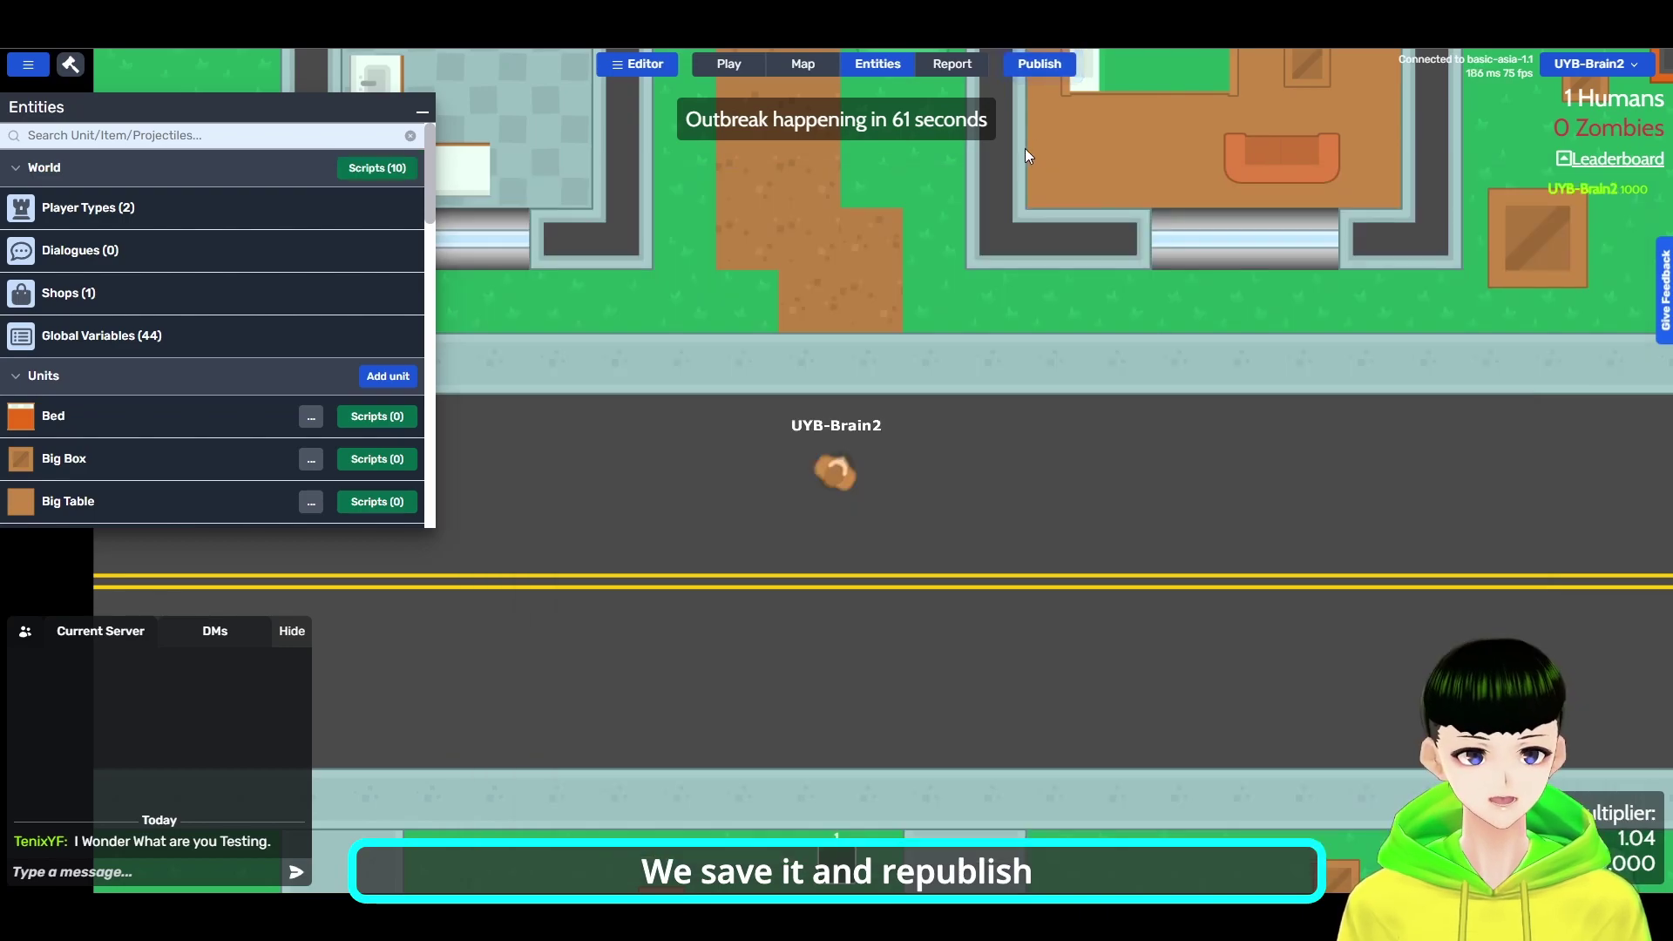
pyautogui.click(1039, 64)
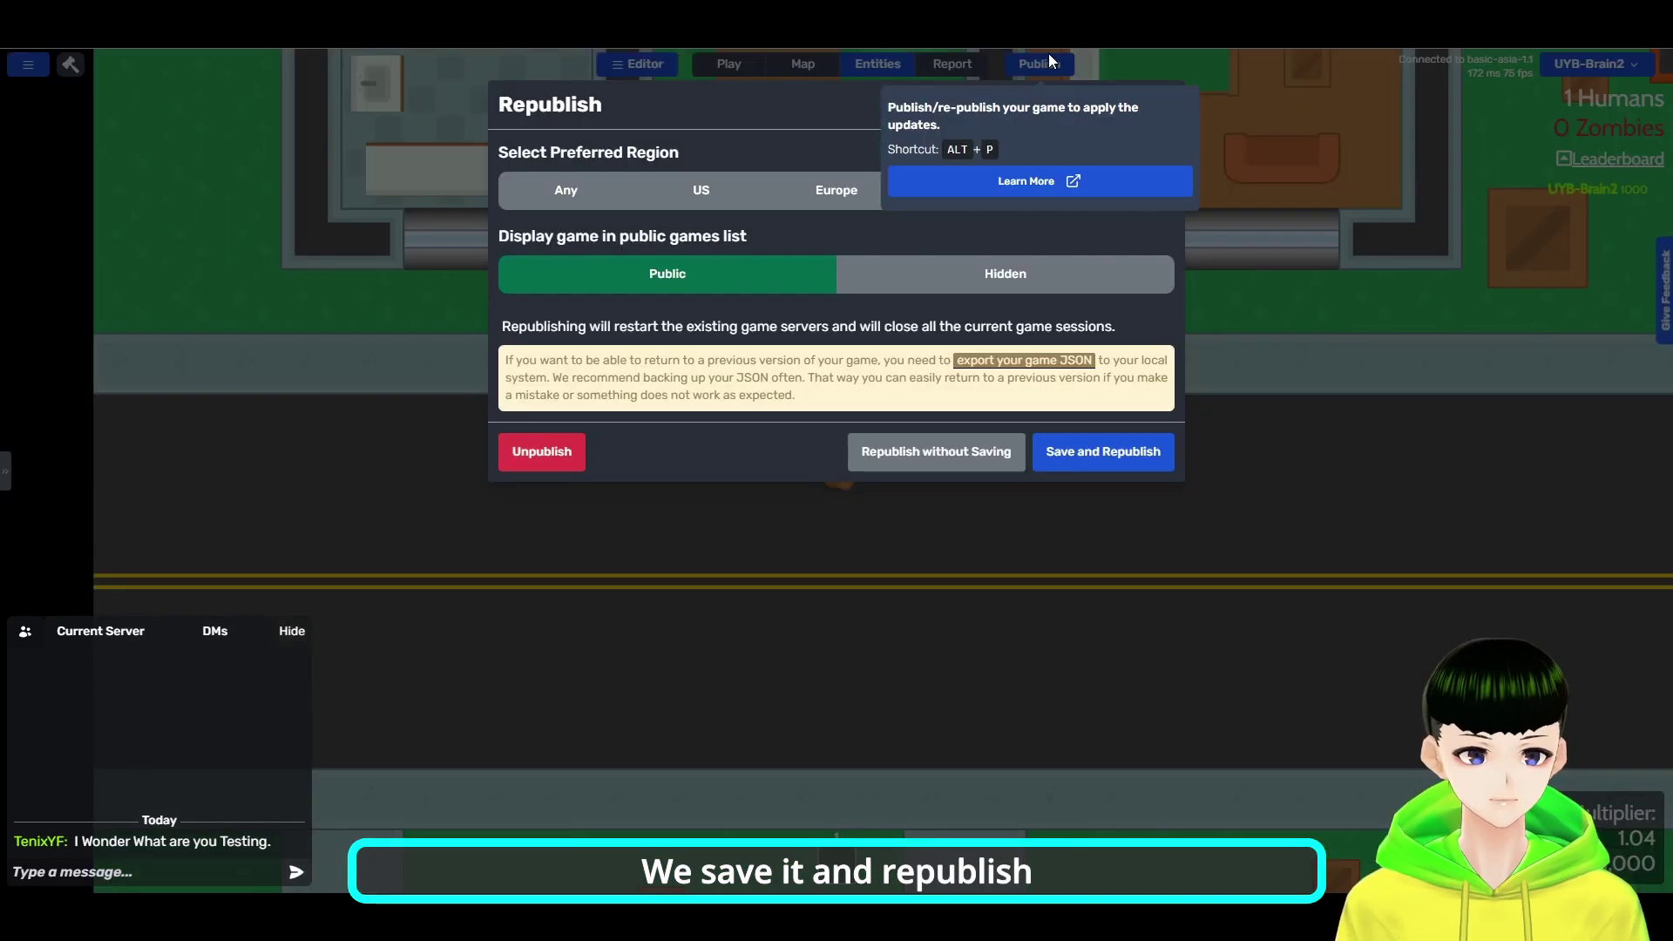
pyautogui.click(1090, 452)
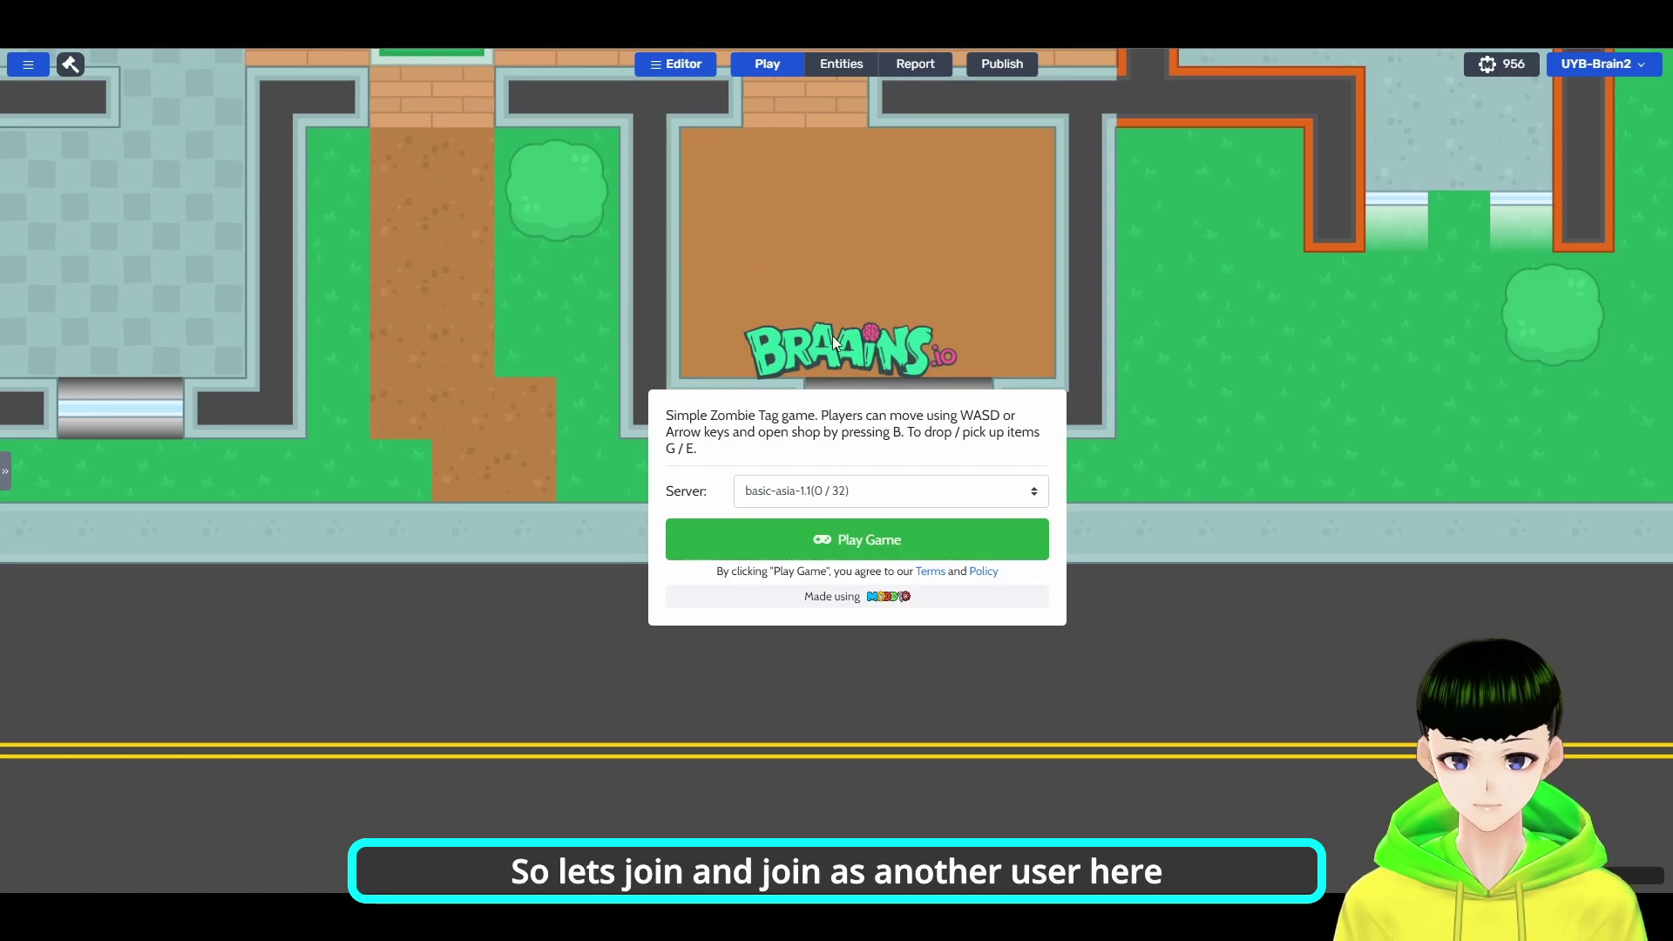
# Join the running game and walk the character along the road
pyautogui.click(892, 541)
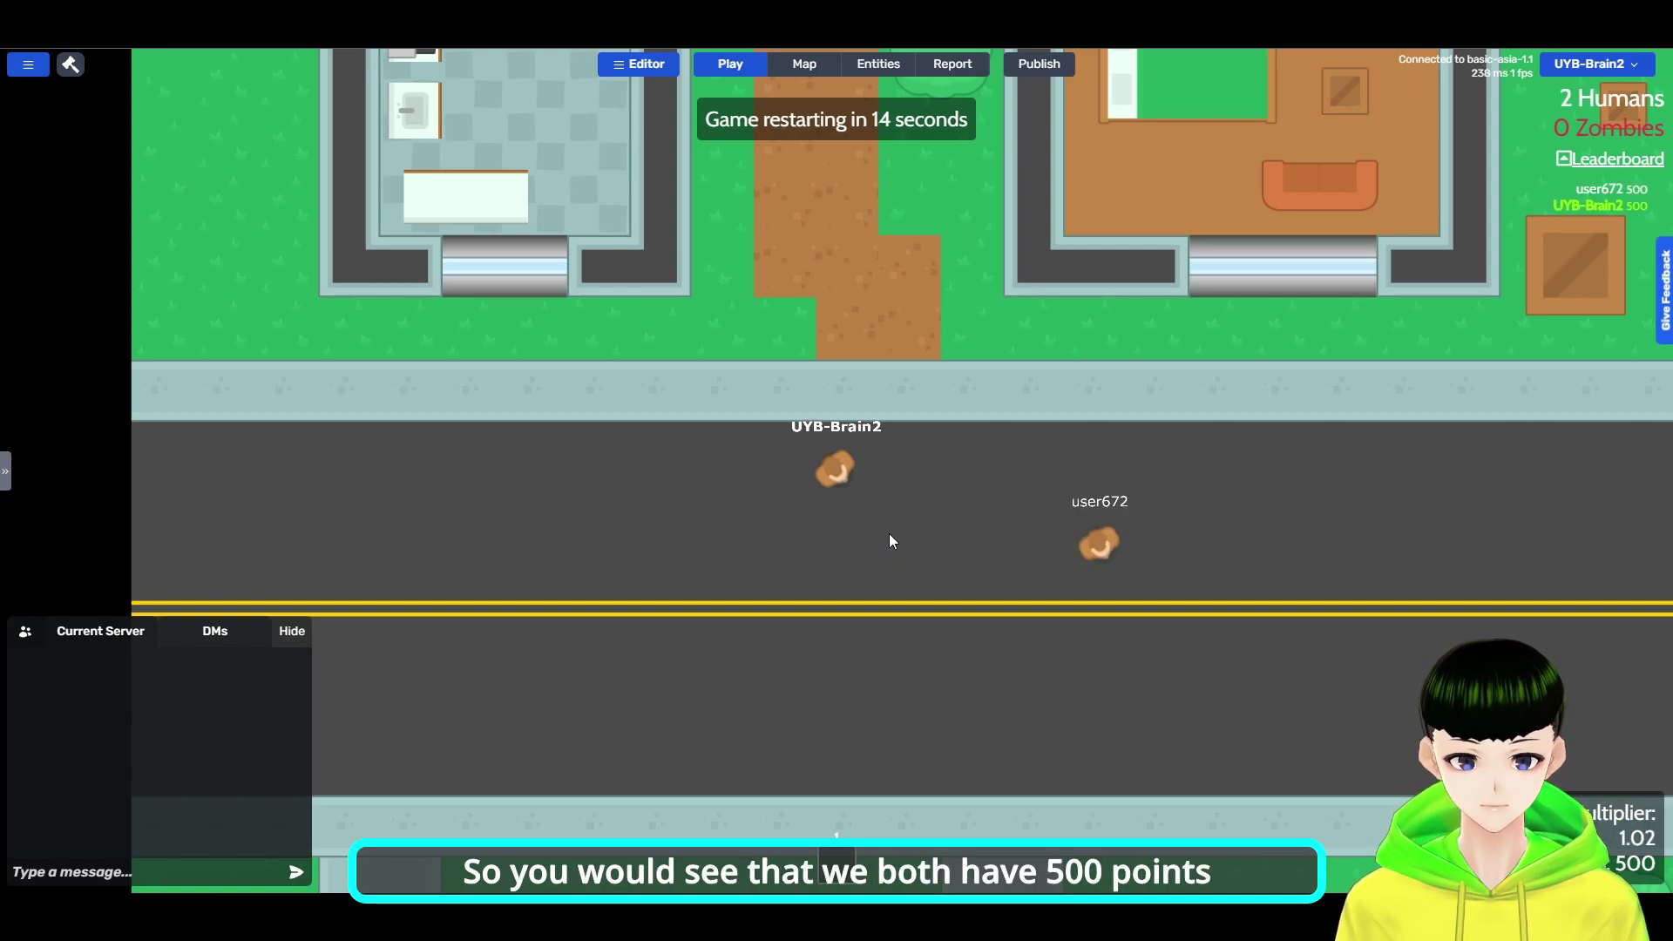
pyautogui.press('d')
pyautogui.press('s')
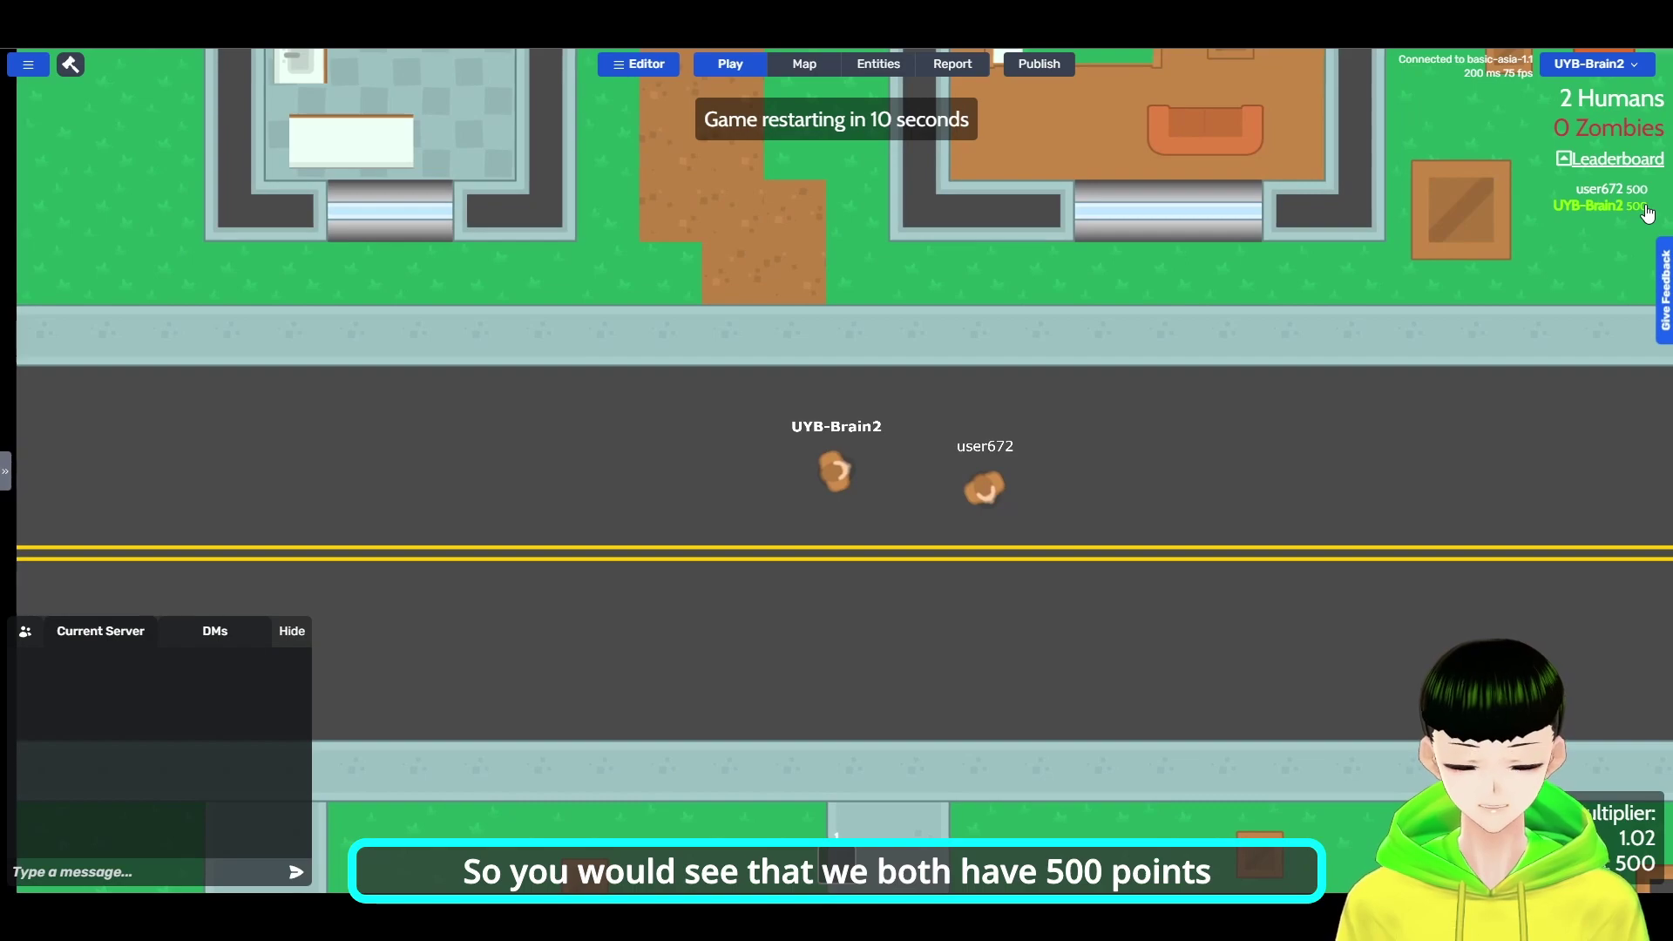
# Draft the chat command '/give 1000' without sending it
pyautogui.click(94, 872)
pyautogui.write('/')
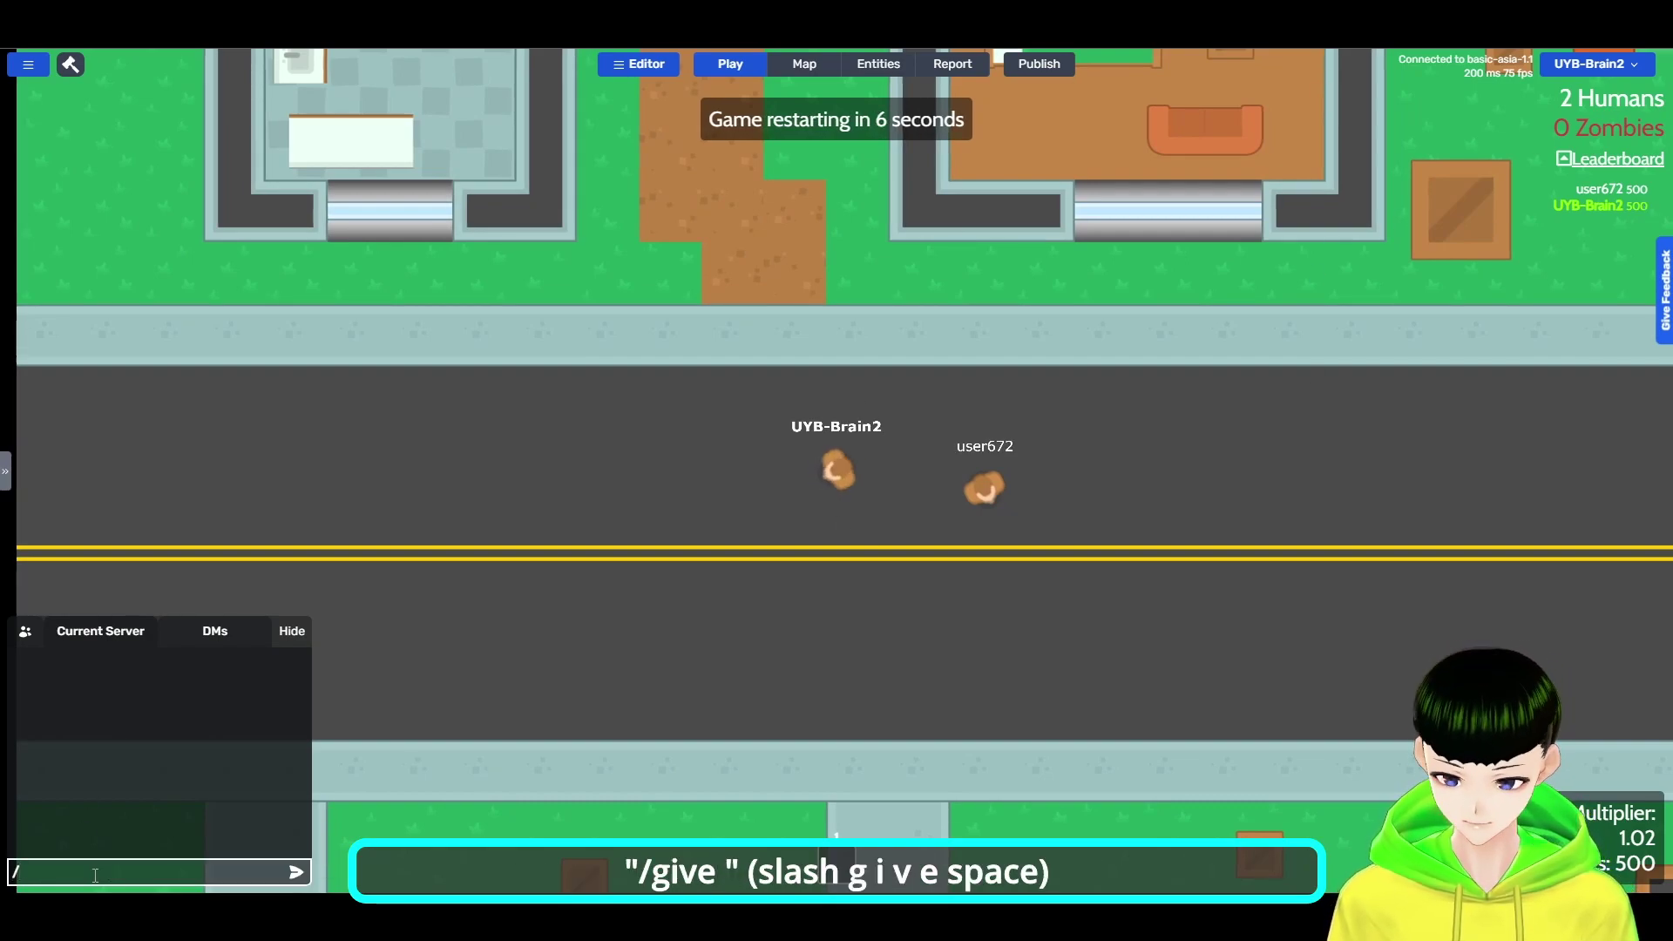
pyautogui.write('give')
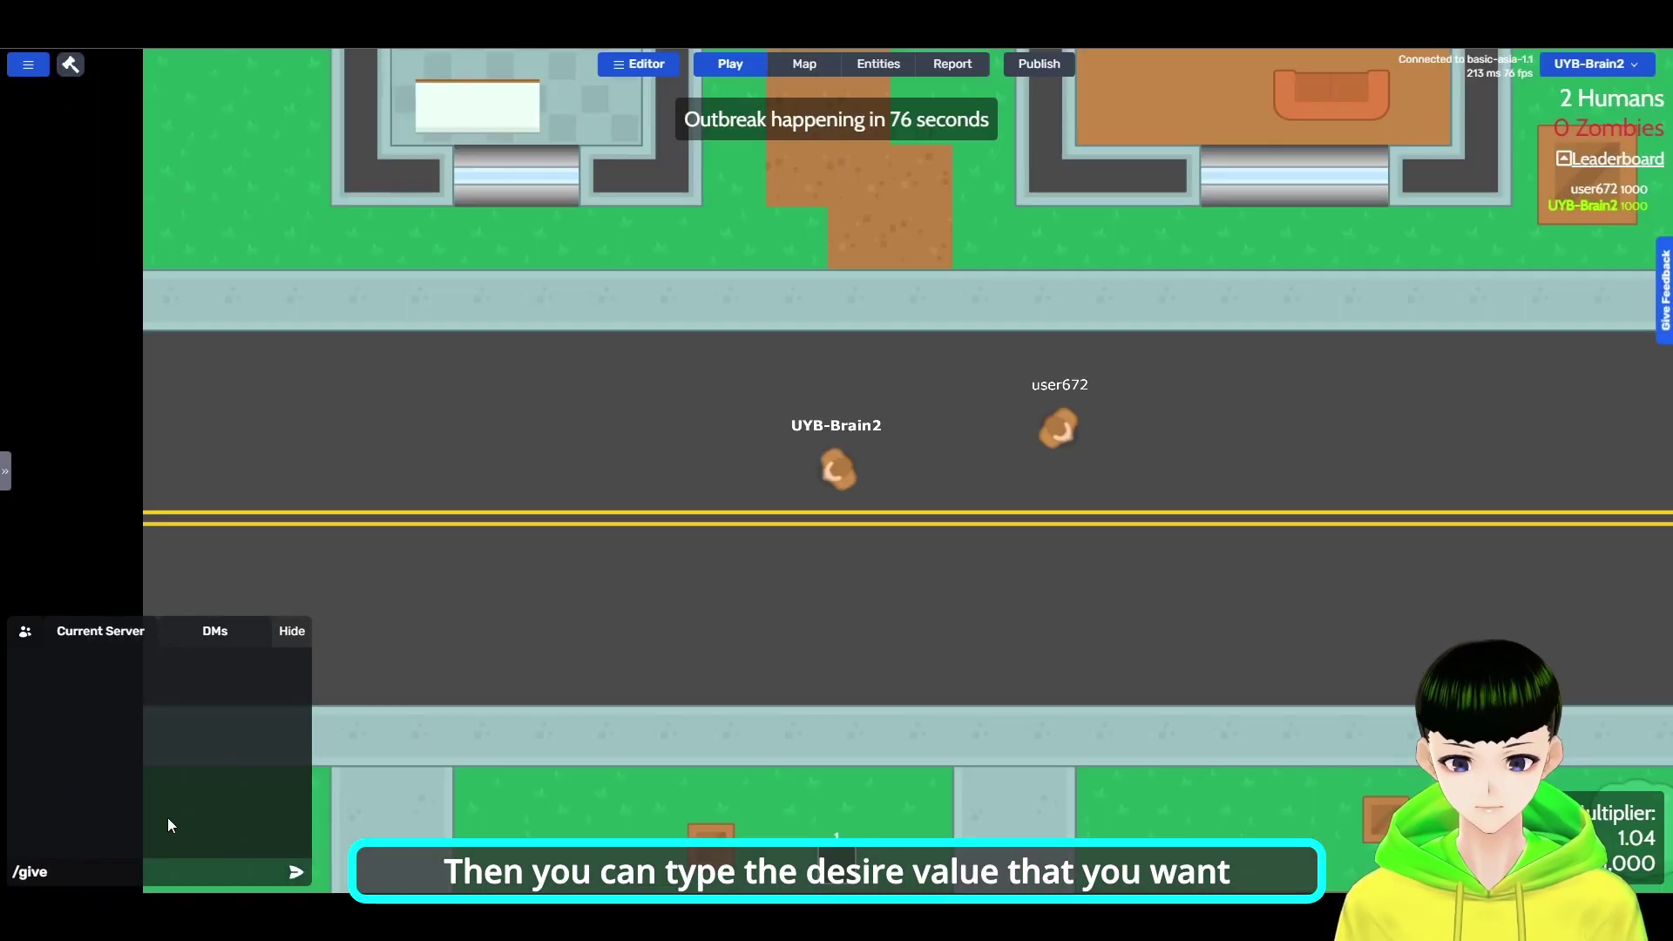
pyautogui.write('1000')
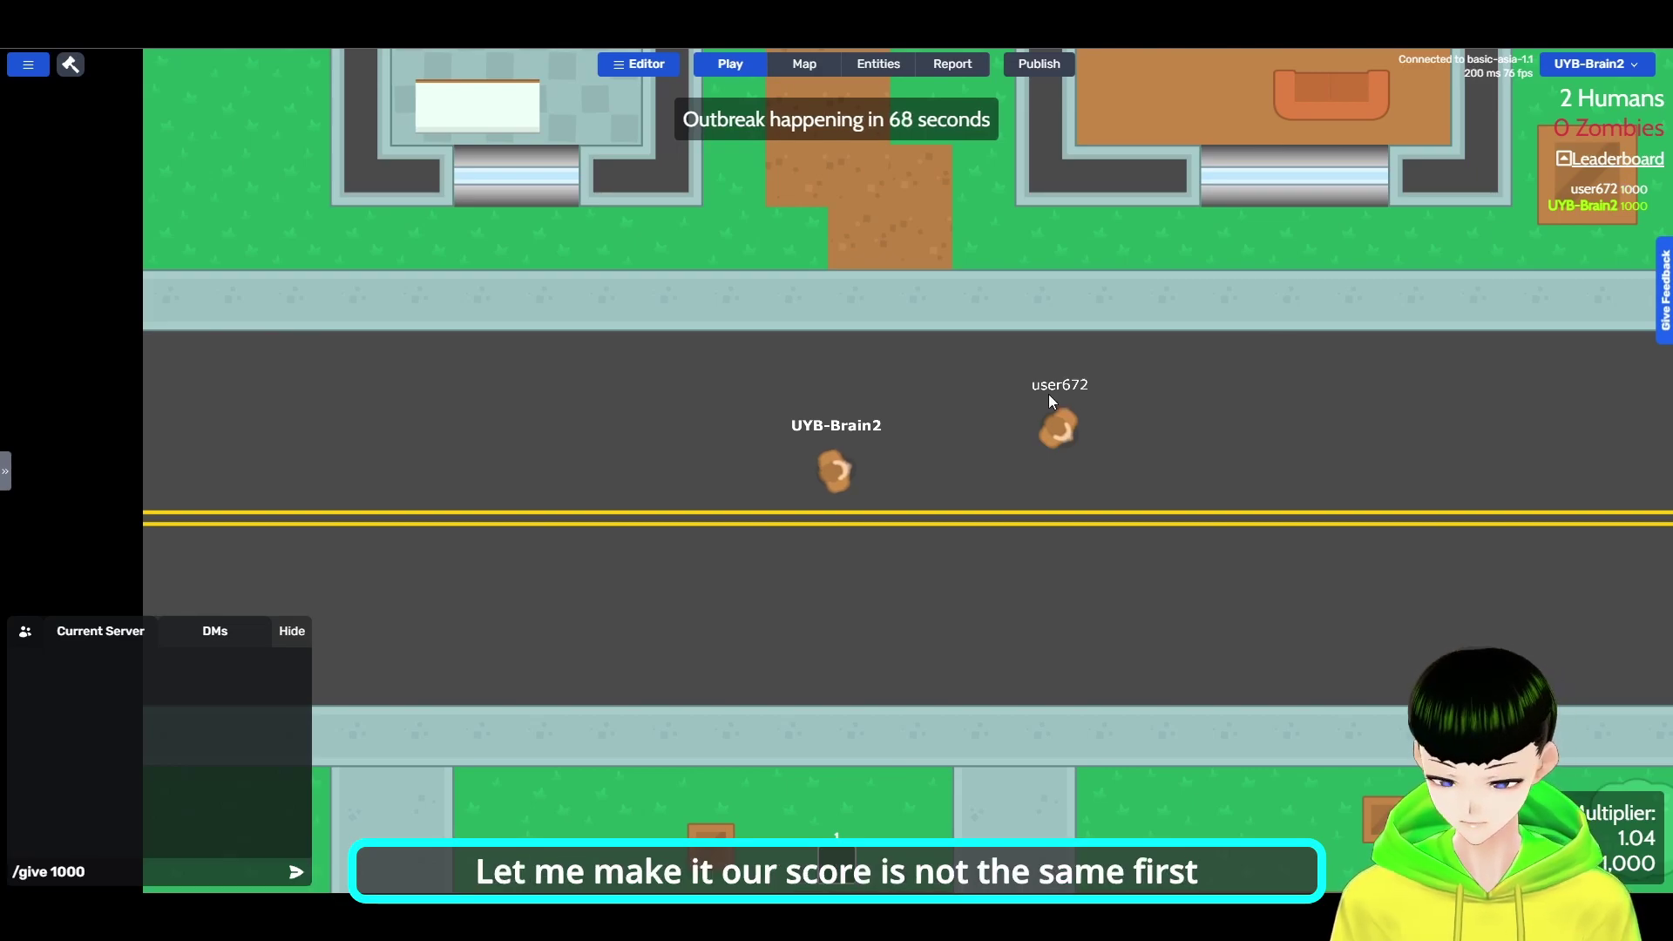
# Buy a Pill from the store, then send the drafted /give 1000 command
pyautogui.press('b')
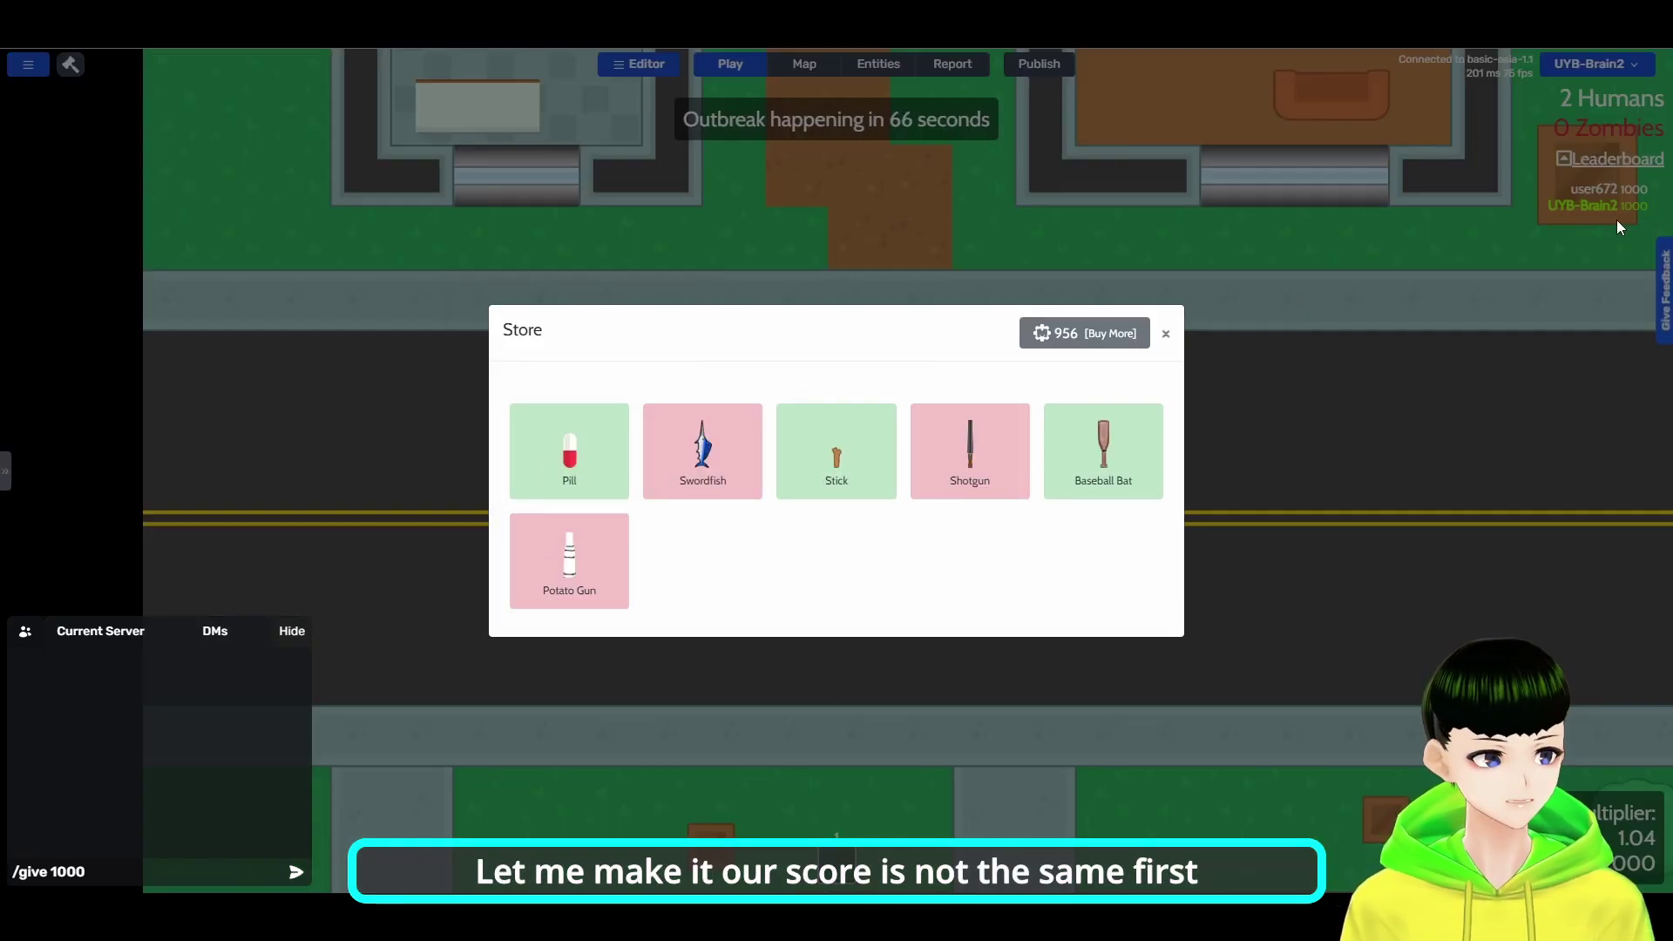
pyautogui.click(601, 449)
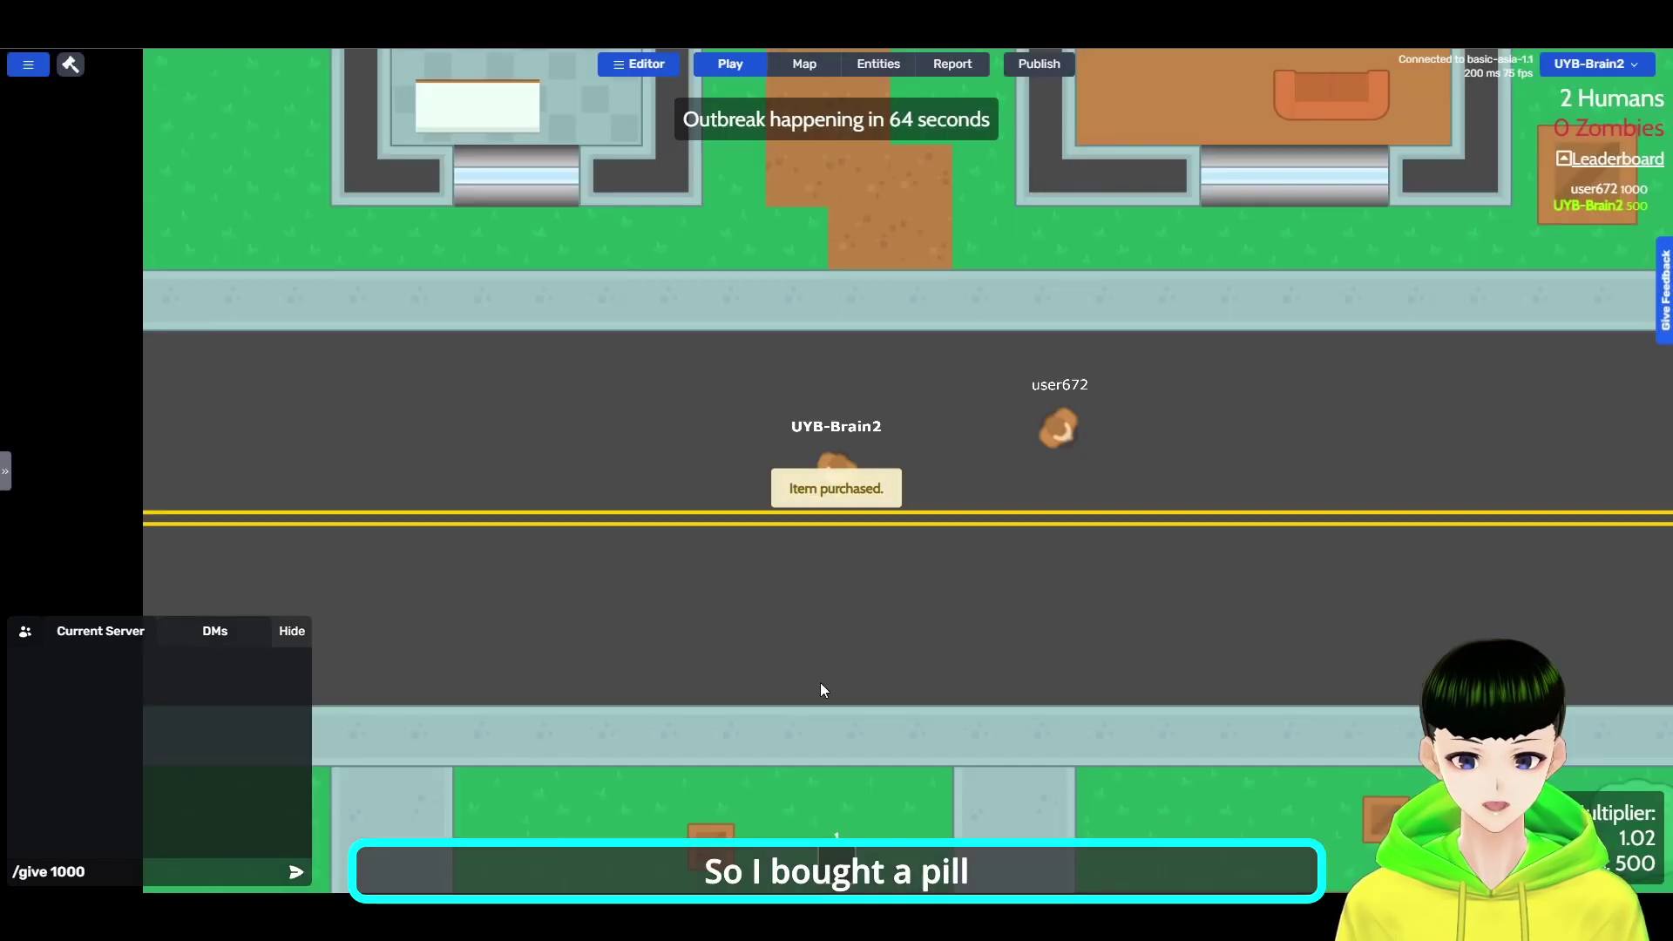
pyautogui.press('w')
pyautogui.press('d')
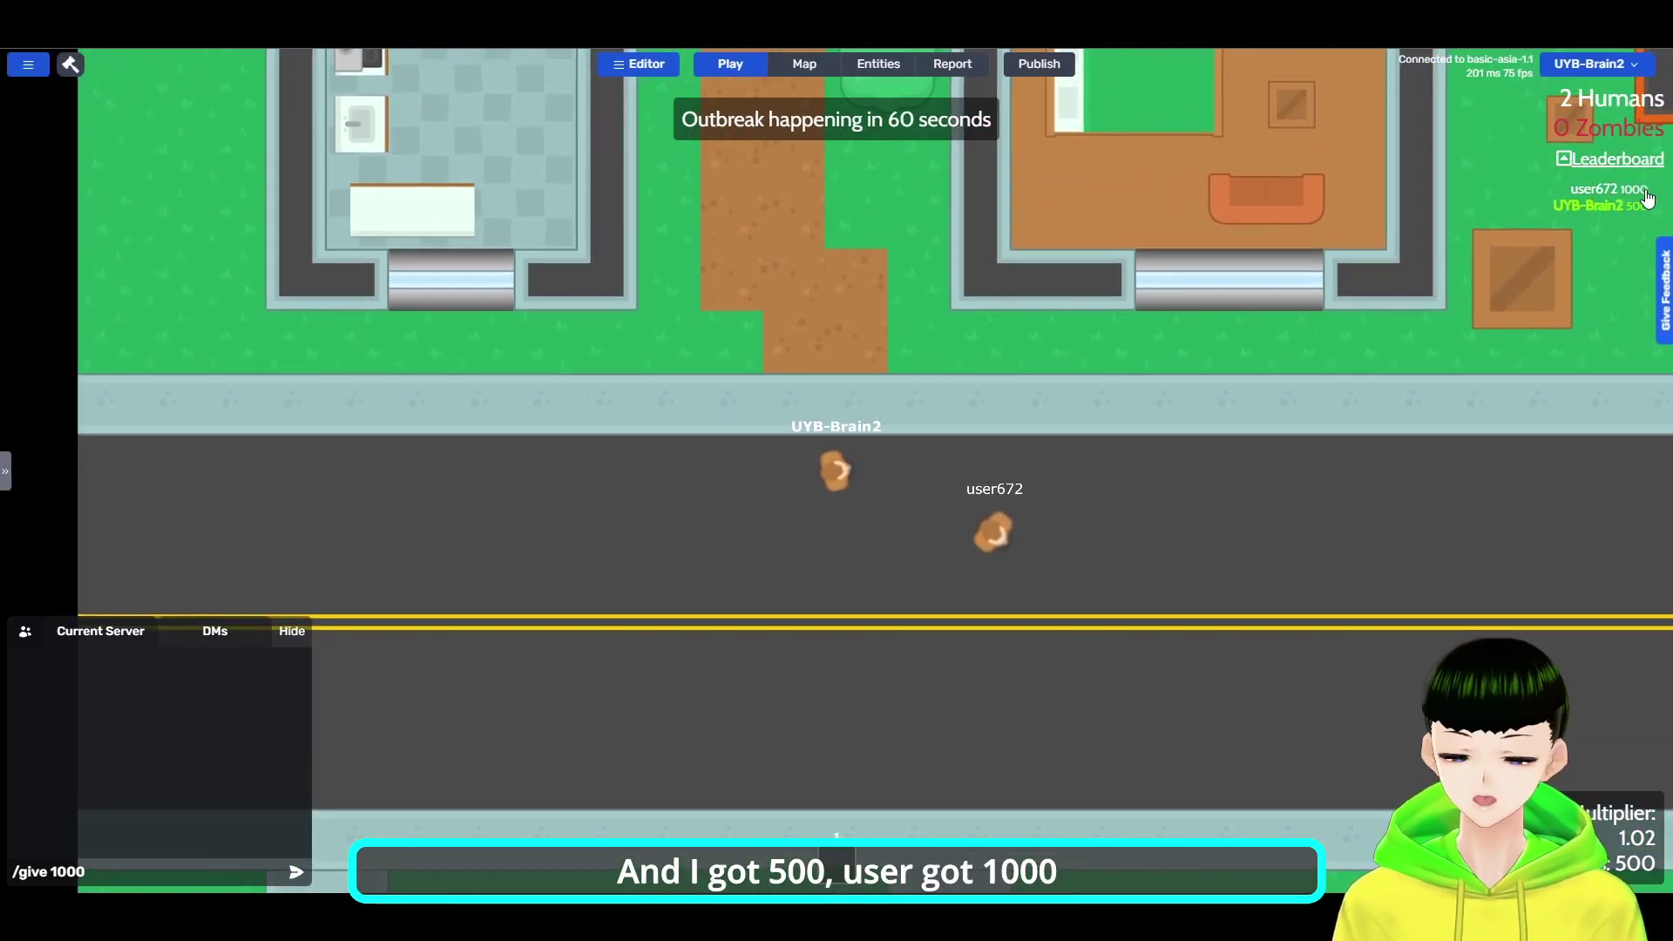
pyautogui.click(128, 867)
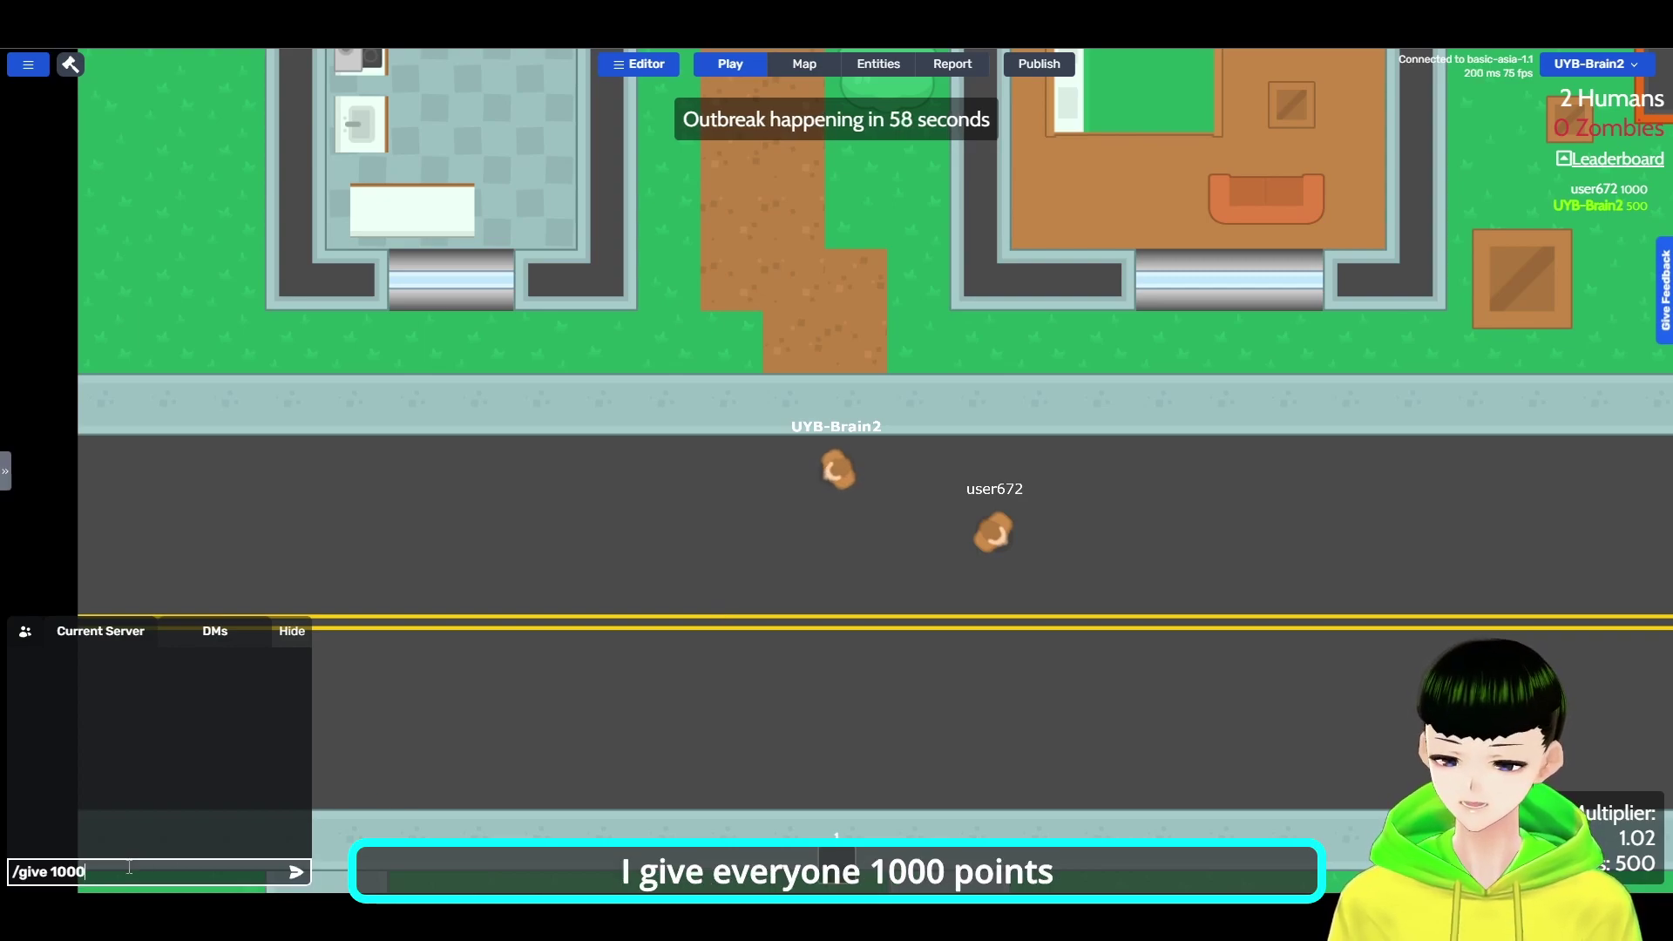
pyautogui.press('Return')
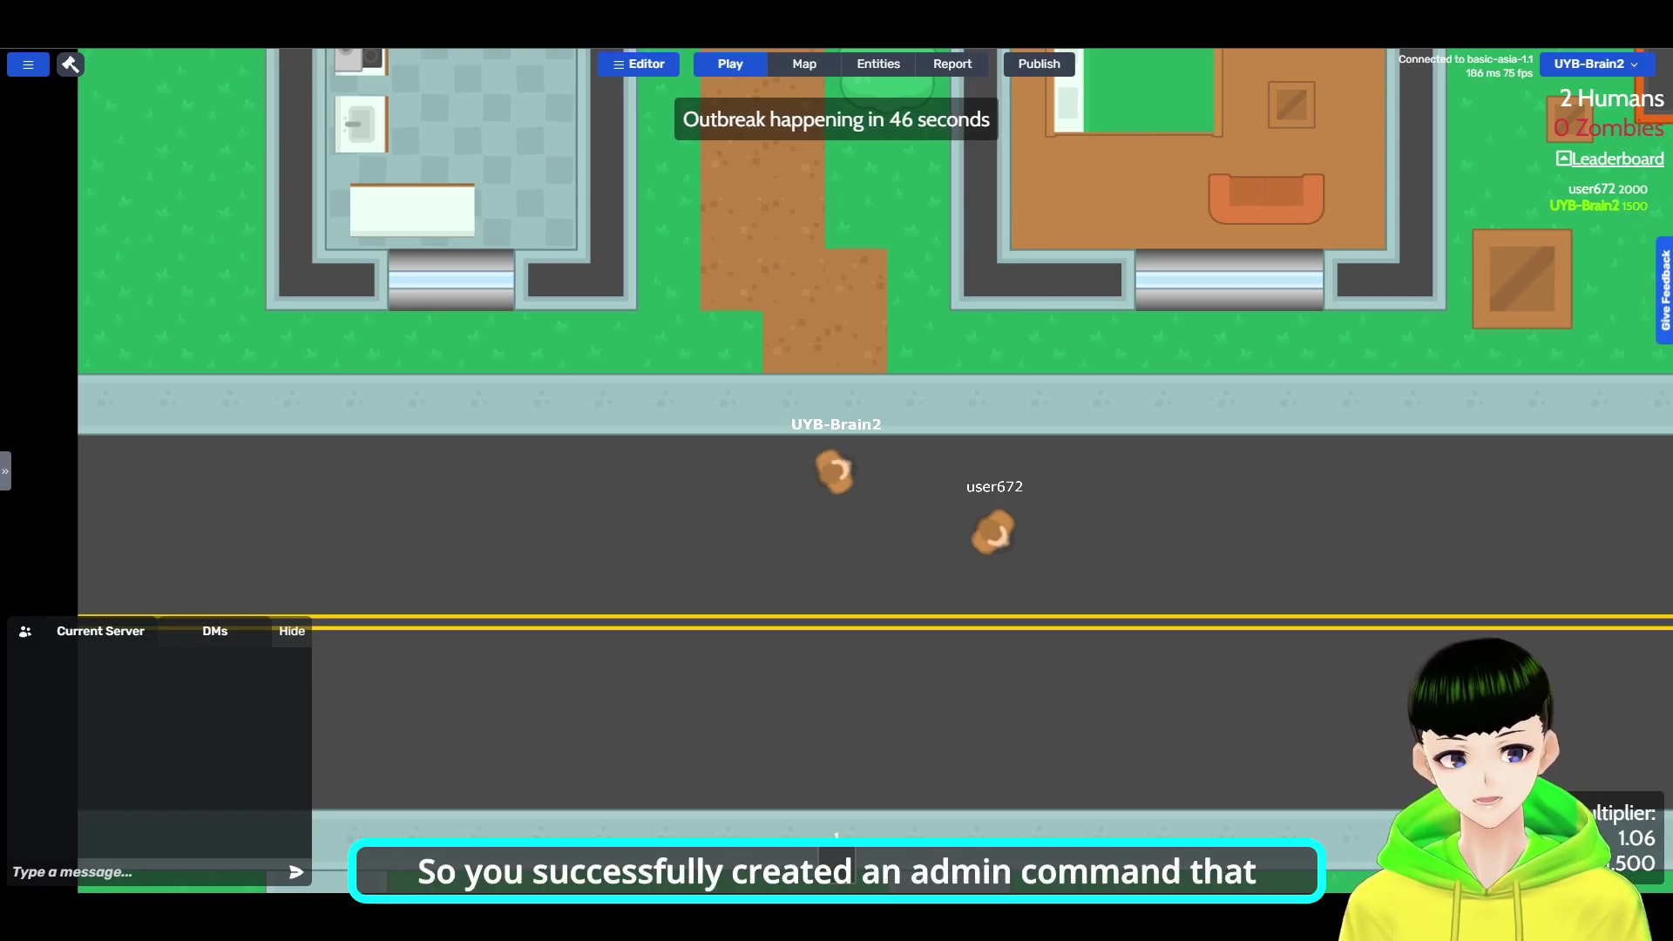
pyautogui.click(878, 64)
pyautogui.click(357, 172)
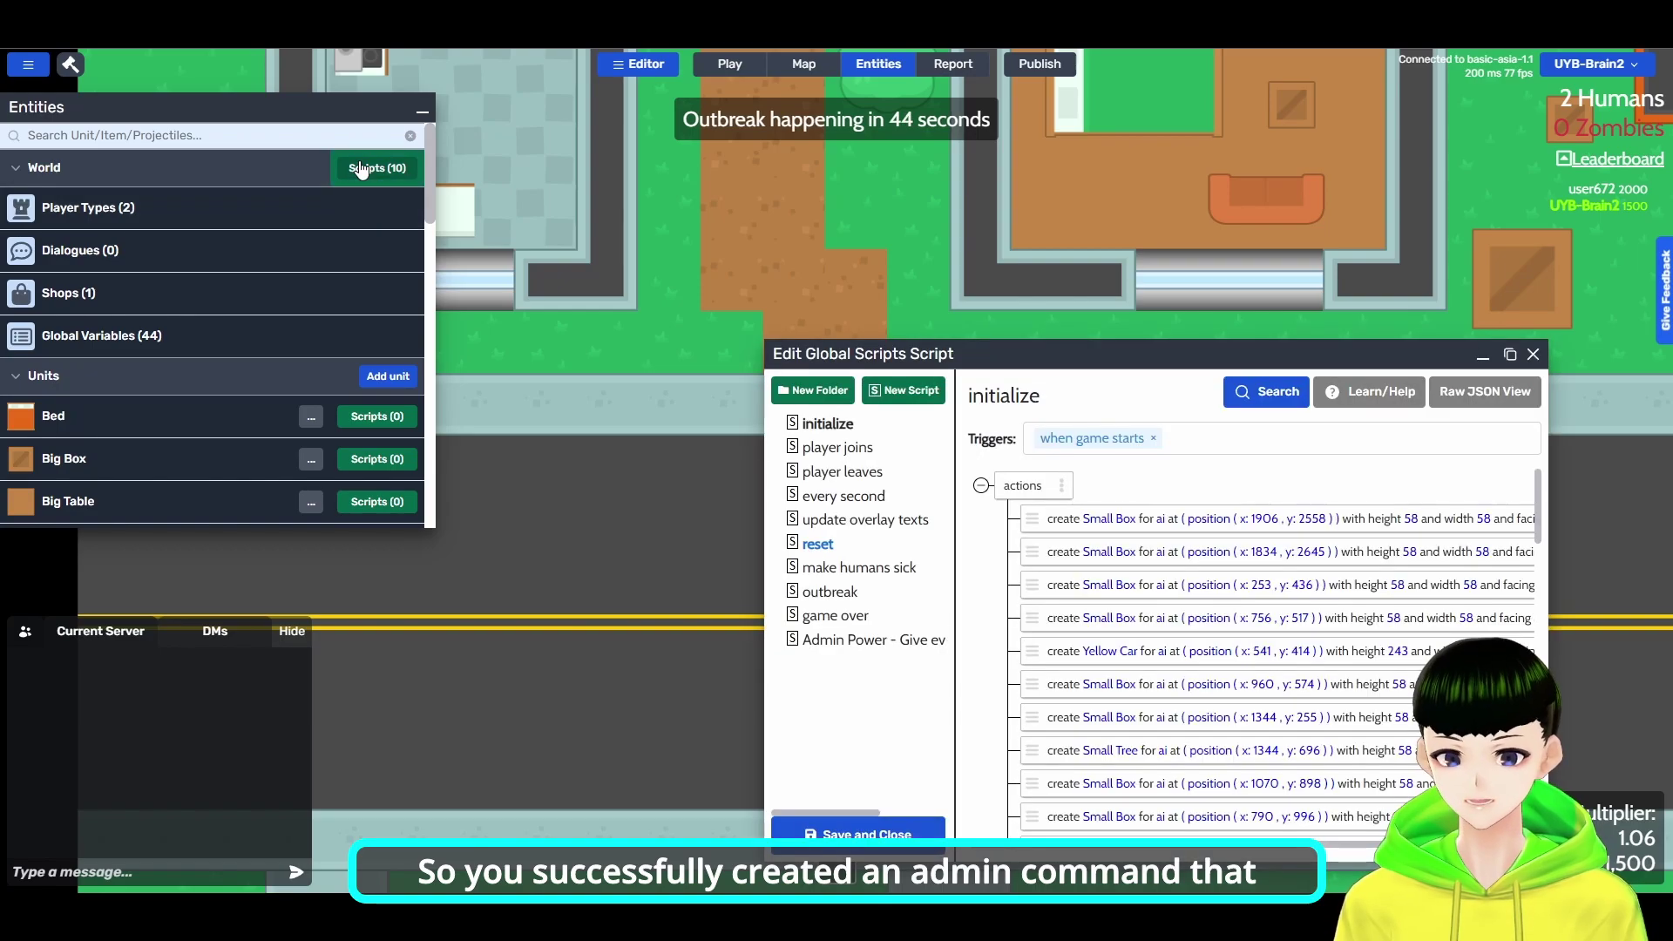
pyautogui.click(843, 640)
pyautogui.moveTo(774, 648); pyautogui.dragTo(494, 673)
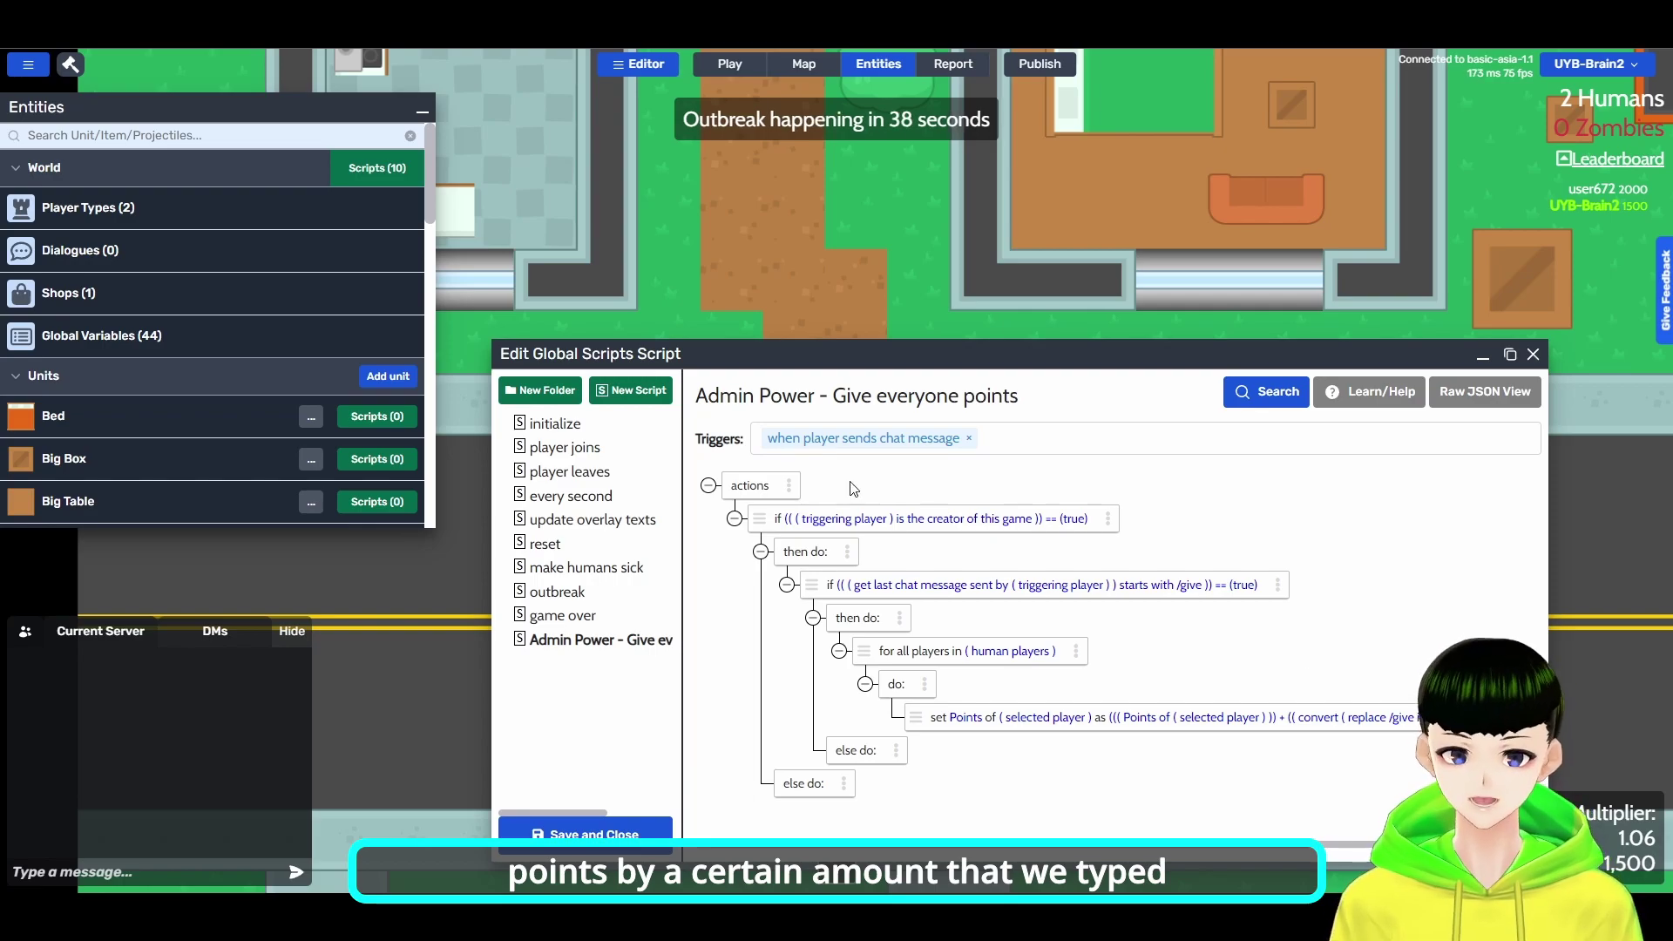
pyautogui.click(1482, 356)
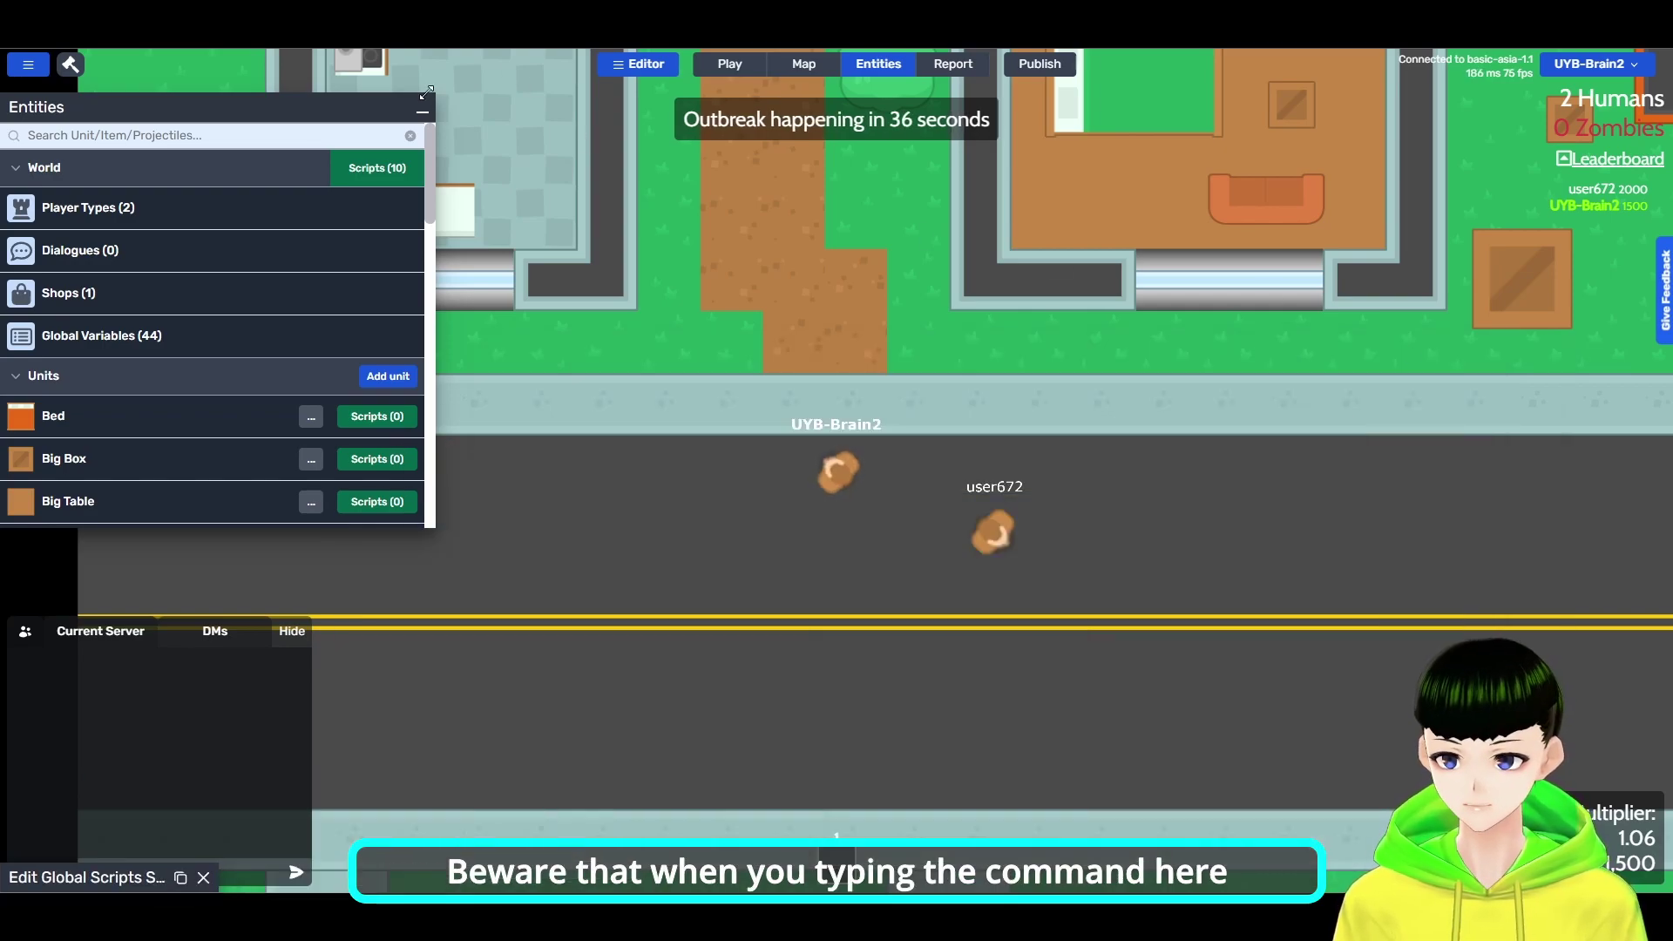
pyautogui.click(422, 111)
pyautogui.click(96, 877)
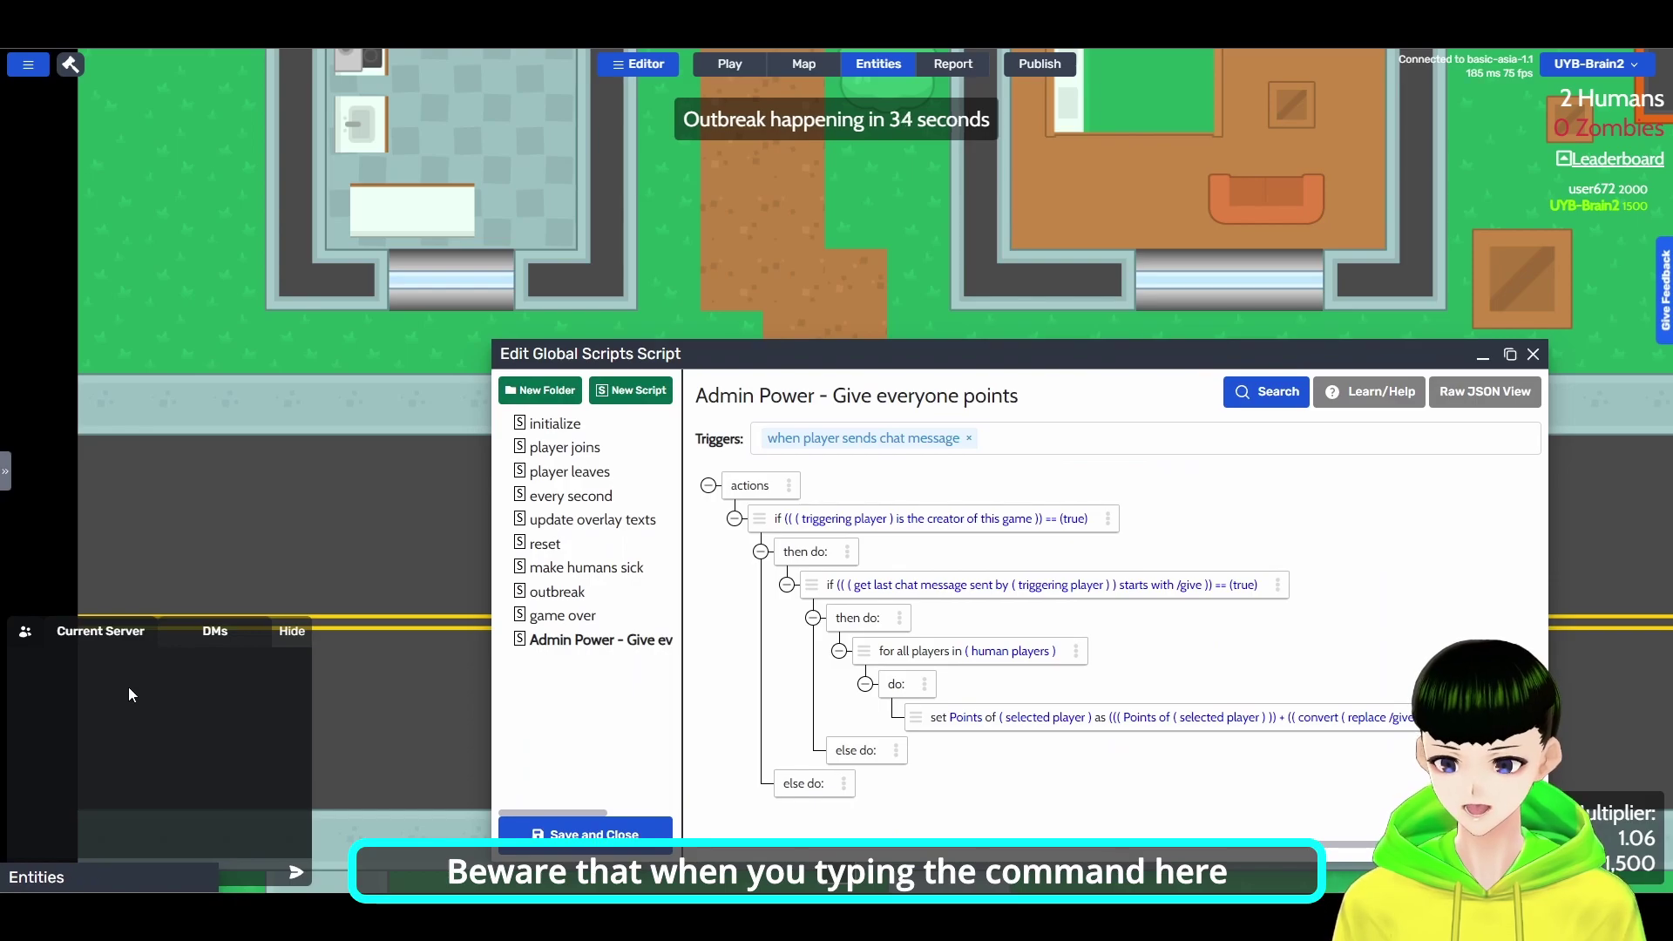
pyautogui.click(731, 64)
pyautogui.click(97, 873)
# Send '/give advjasbdadbajk' so both scores become NaN, then reopen the global scripts
pyautogui.write('/give')
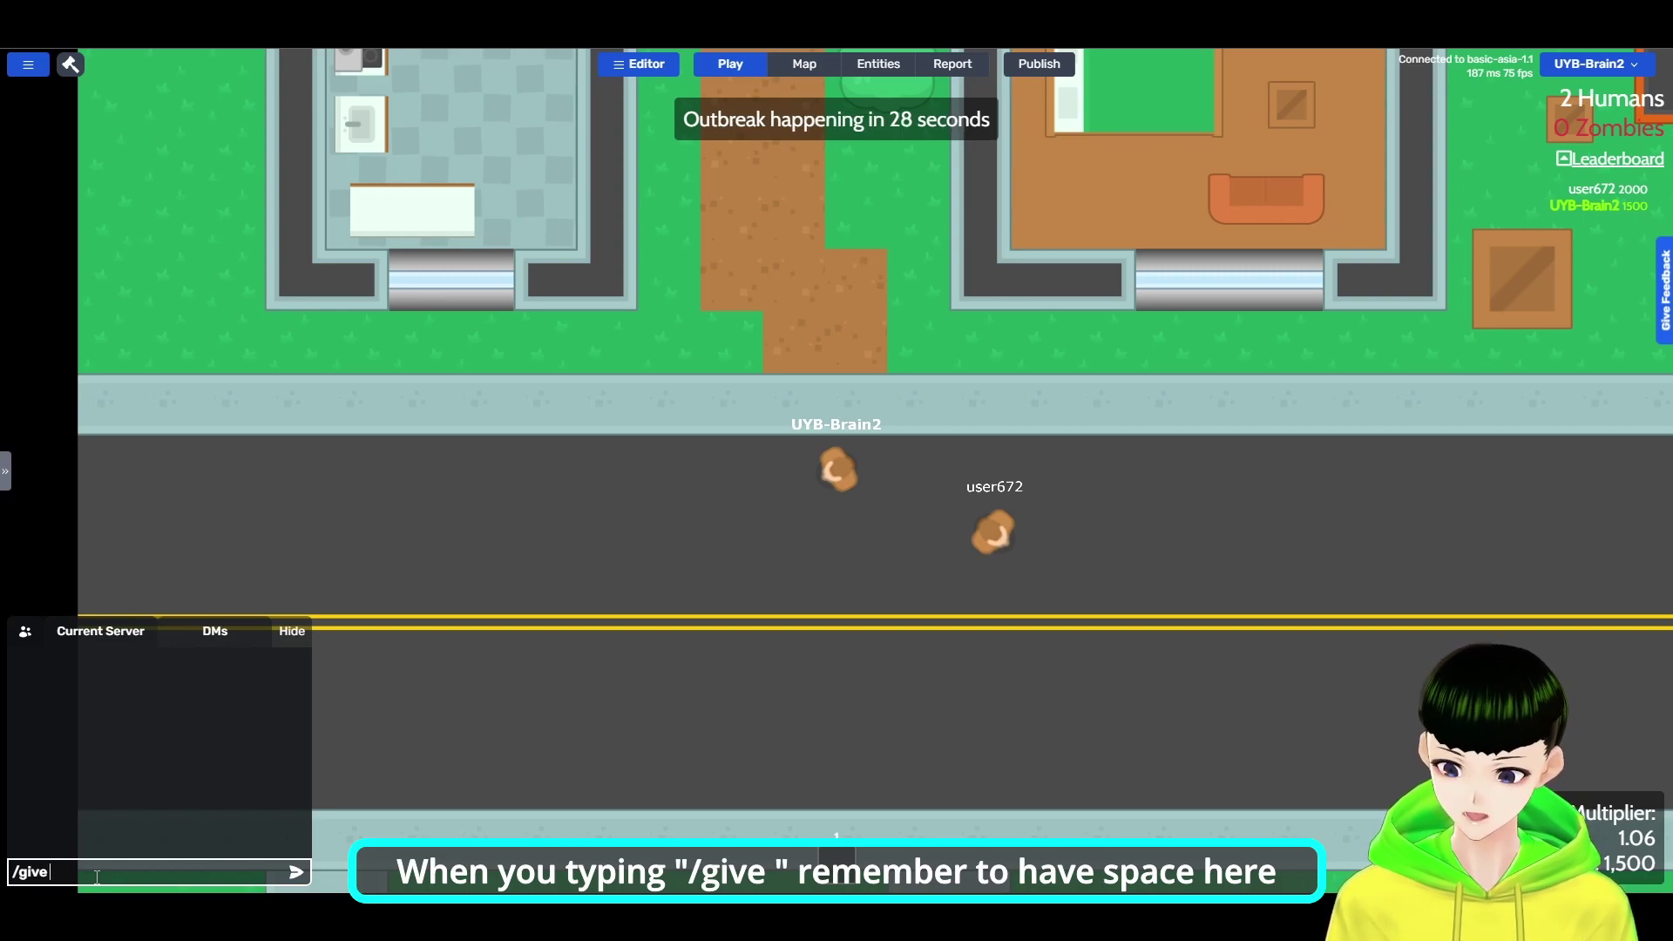
pyautogui.write(' advjasbdadbajk')
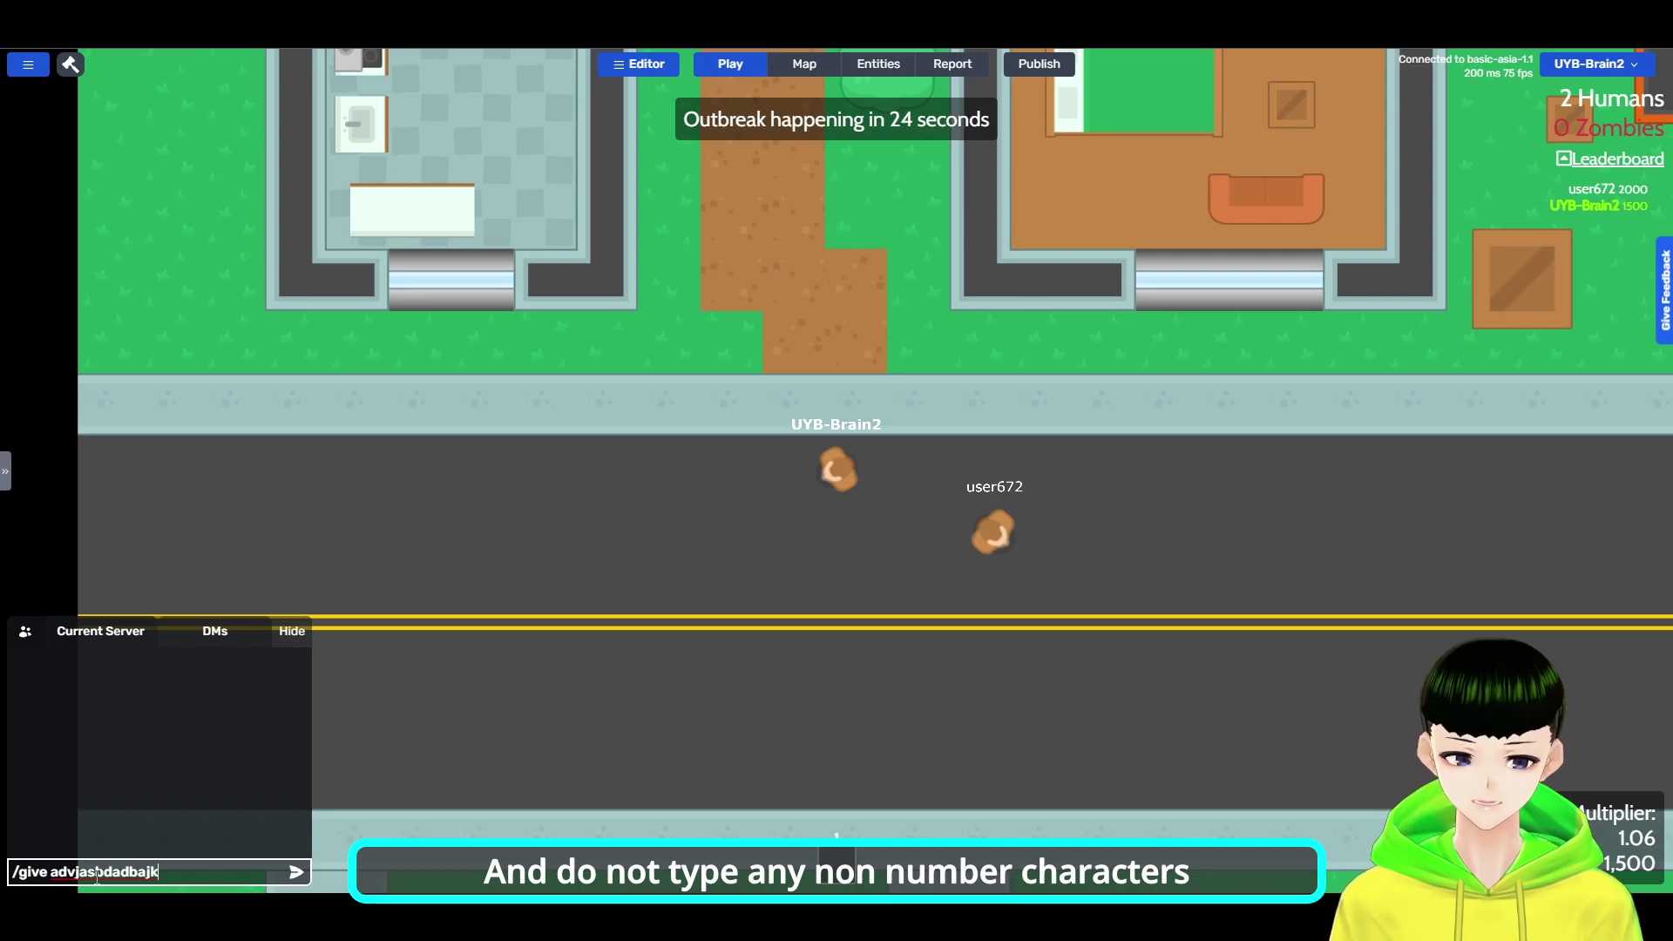
pyautogui.press('Return')
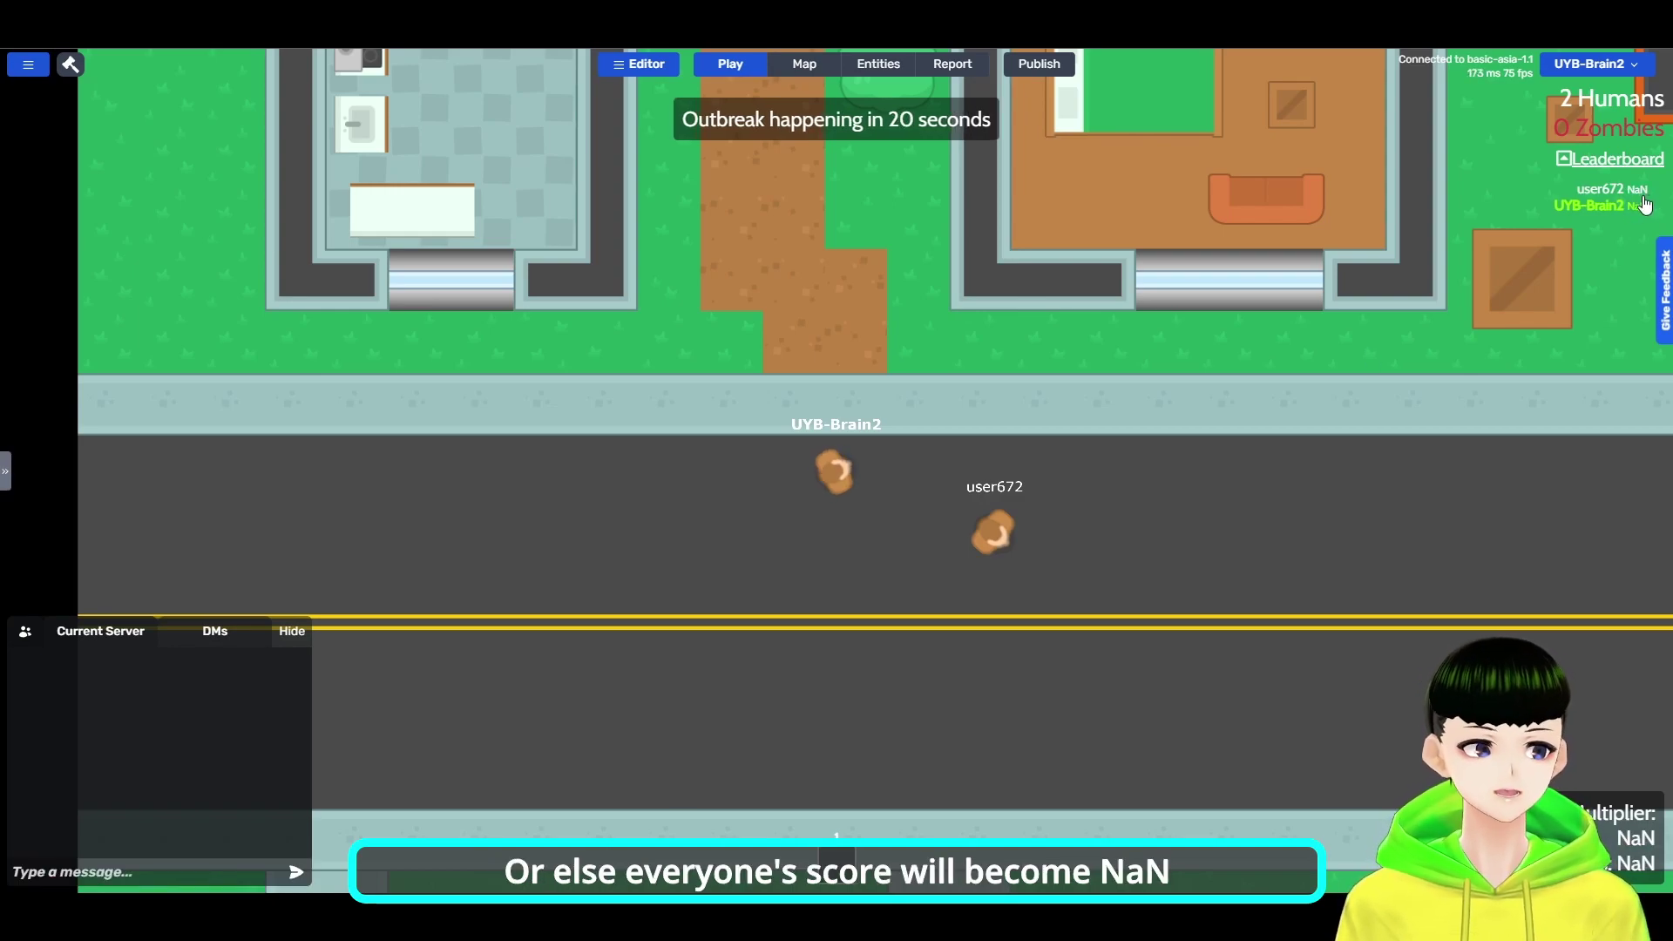
pyautogui.click(879, 64)
# Inspect the set Points action without changes and close the script editor
pyautogui.click(1002, 717)
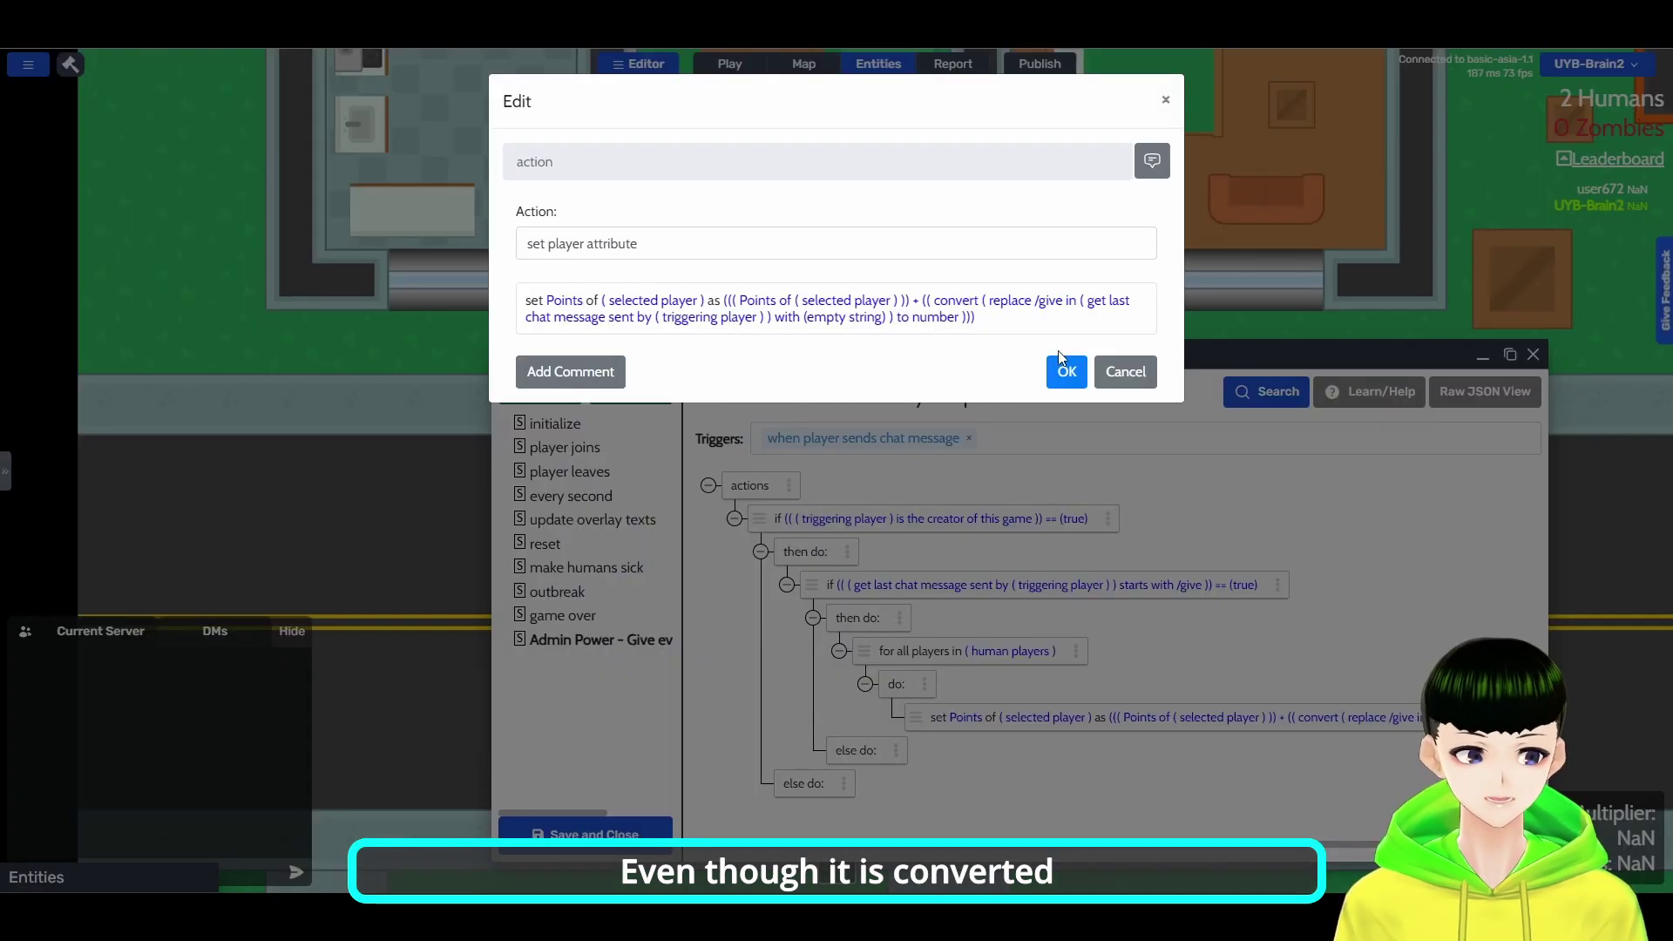
pyautogui.click(1125, 372)
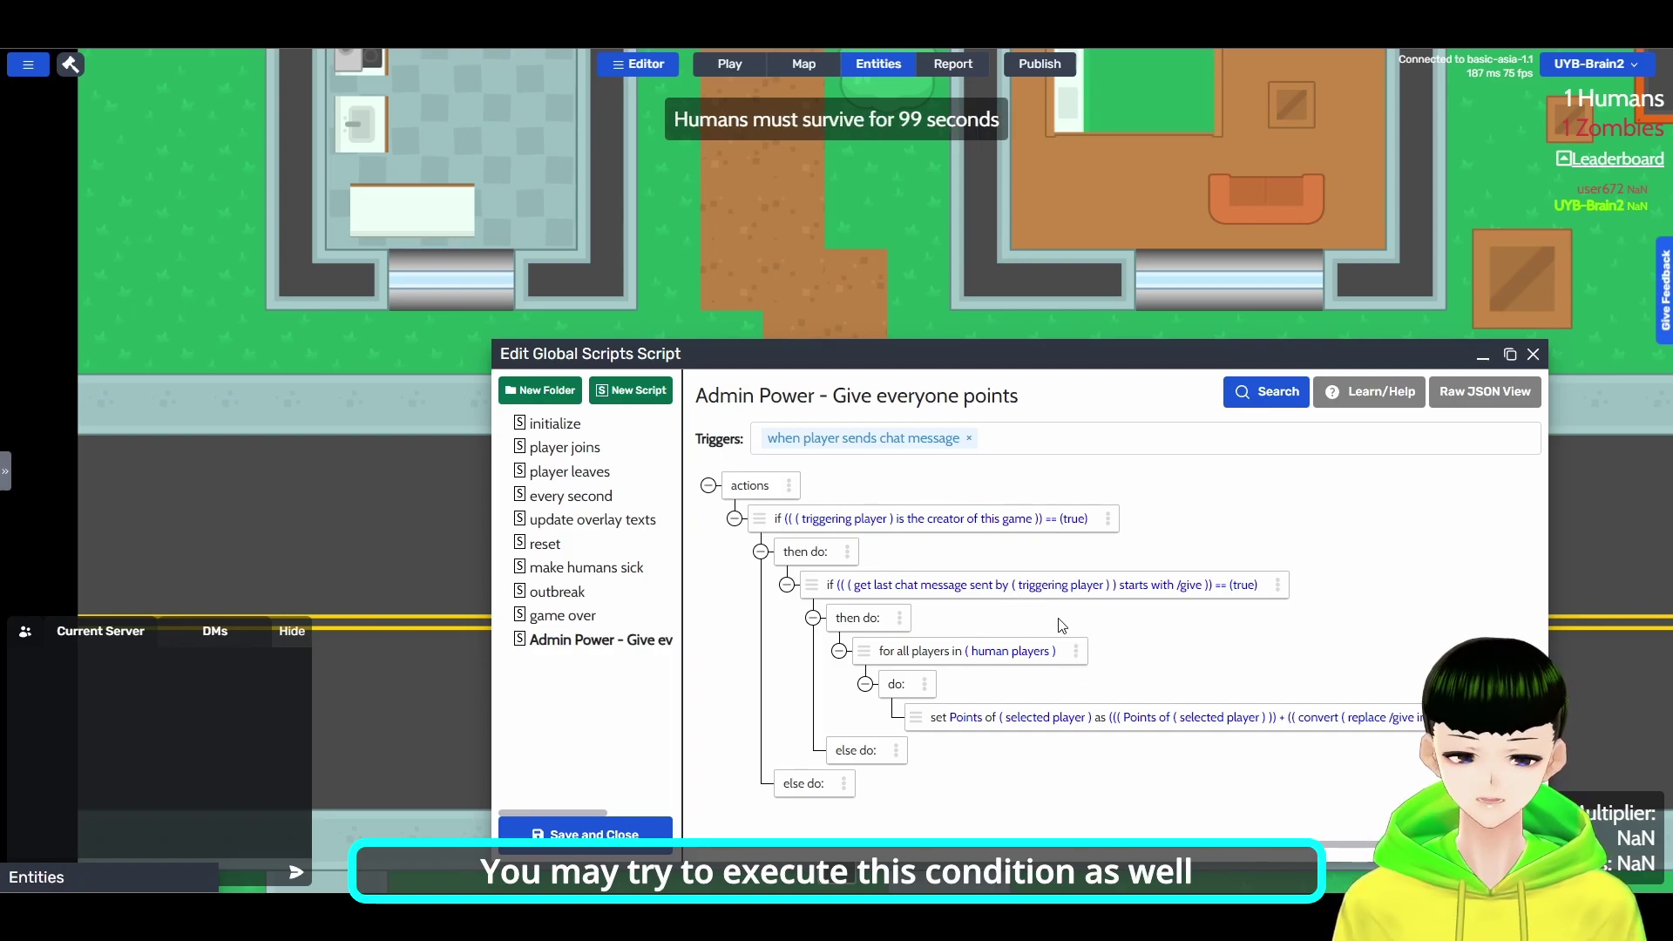
pyautogui.press('Escape')
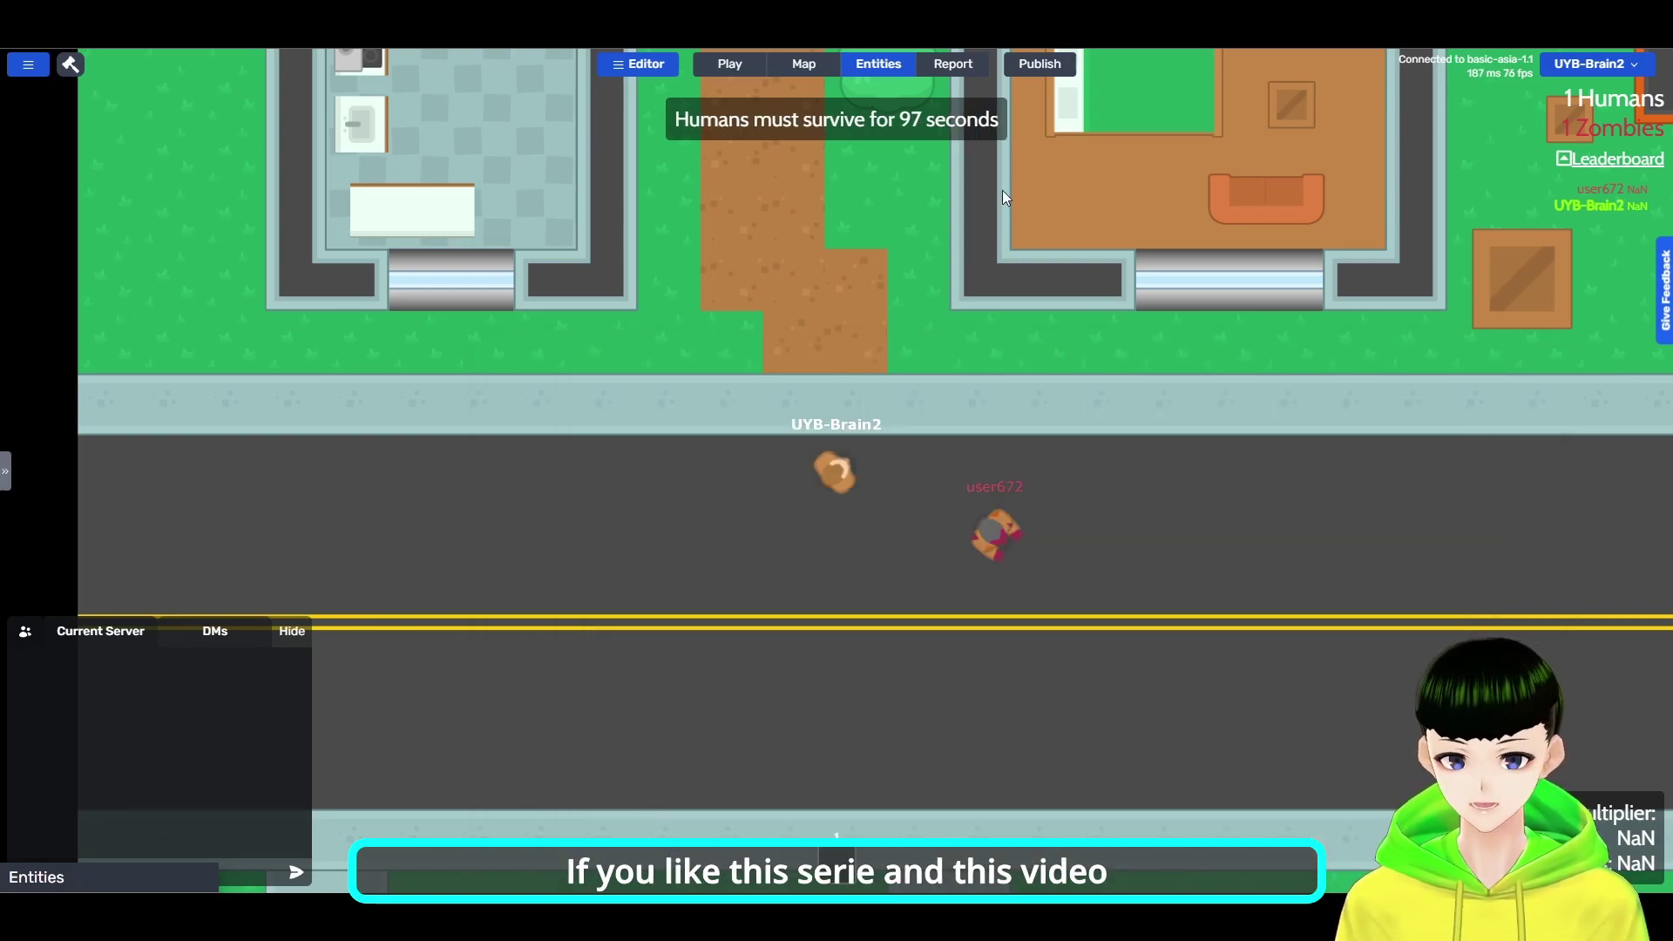